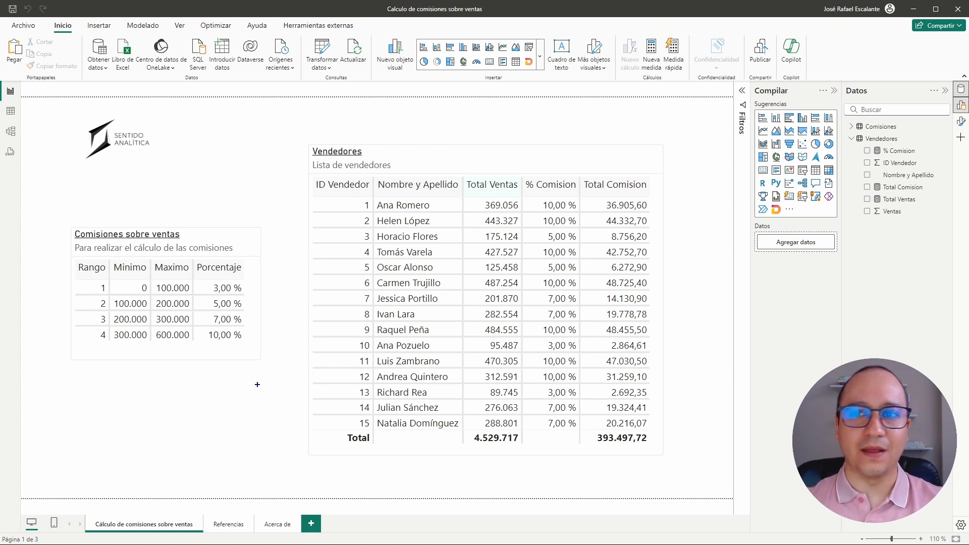
Highlight the rows of vendors 1 and 5, the Total Ventas column, and the matching commission ranges 4 and 2
drag(309, 197, 651, 212)
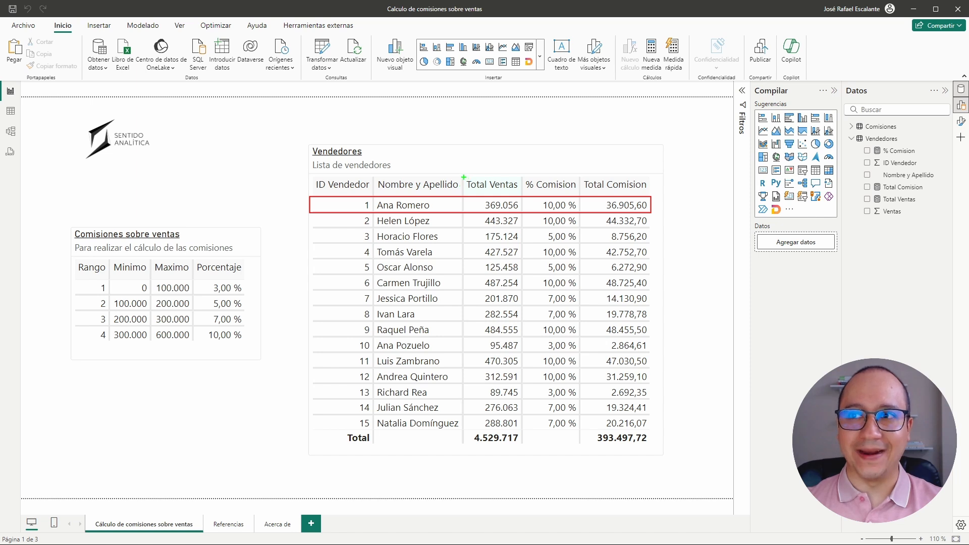
drag(462, 176, 523, 446)
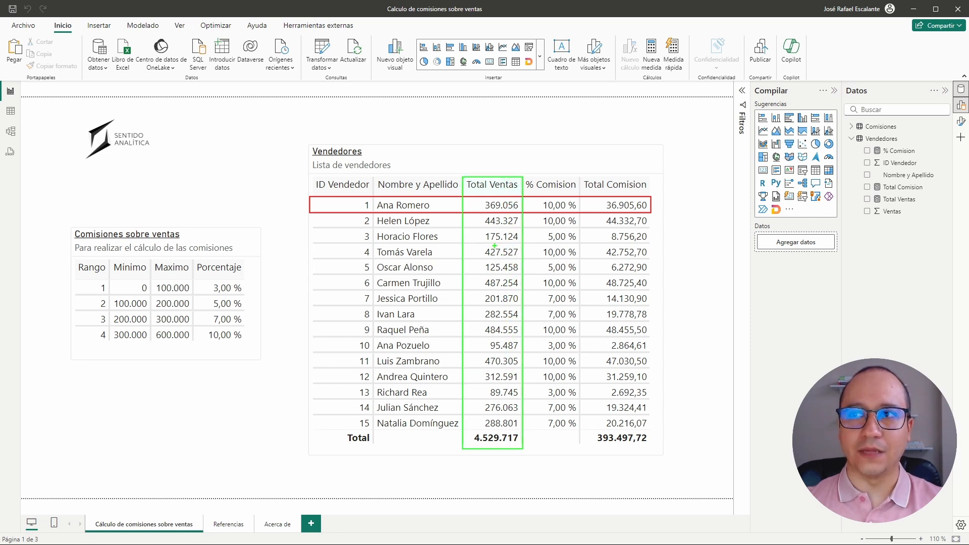
drag(480, 205, 420, 141)
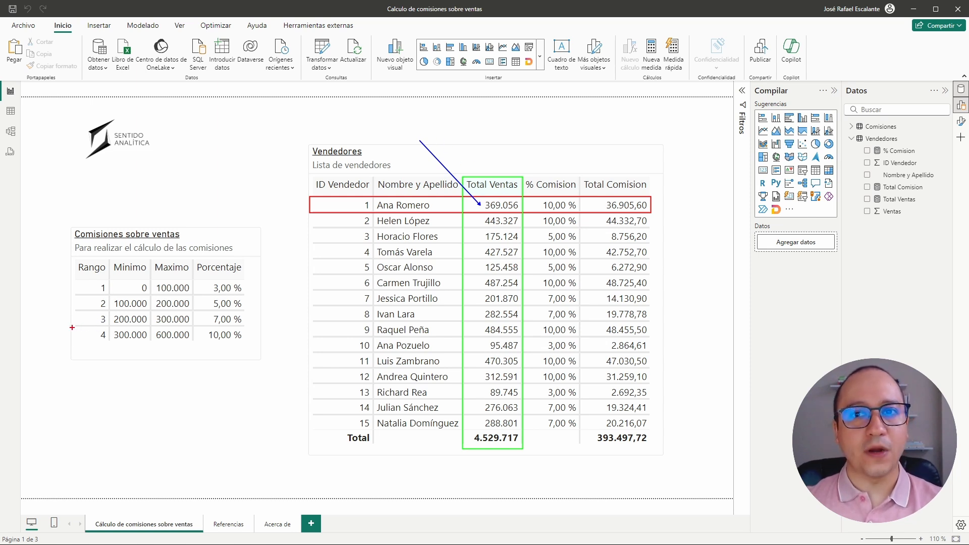
mouse_move(72, 327)
mouse_down()
mouse_move(246, 353)
mouse_move(245, 343)
mouse_up()
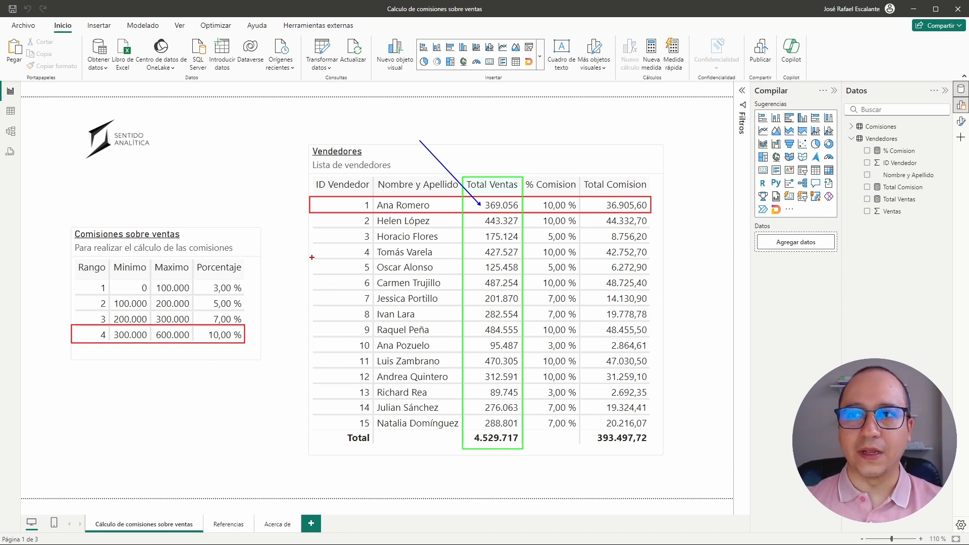
drag(312, 258, 653, 276)
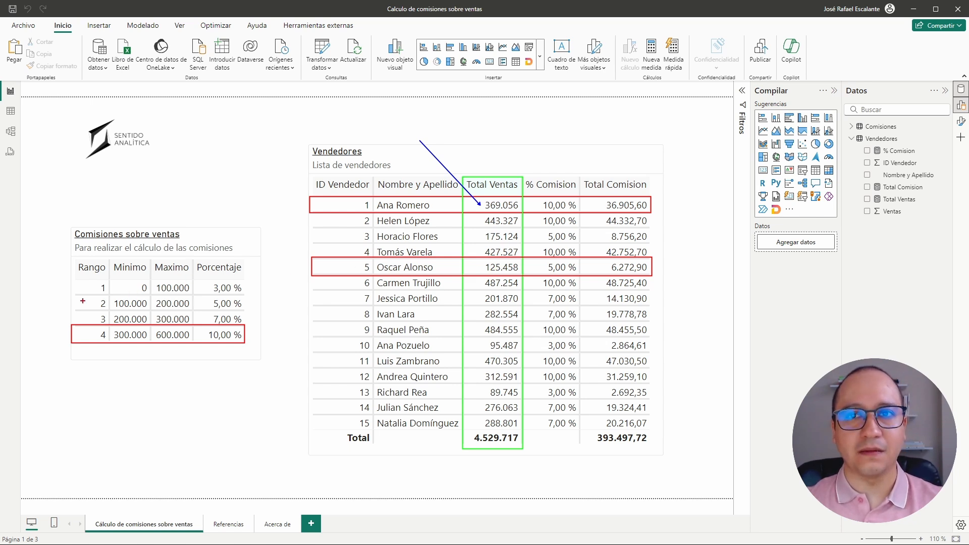
drag(73, 294, 245, 311)
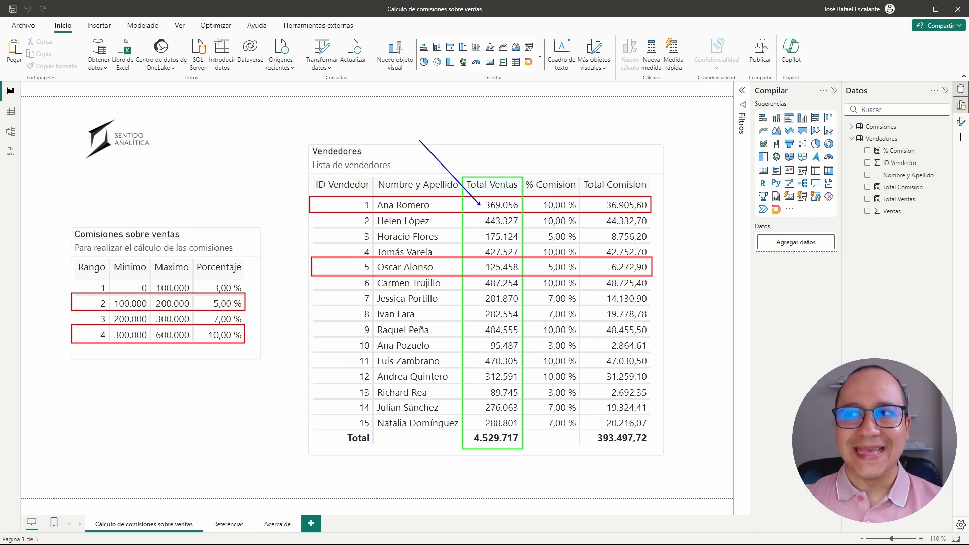
View this report's data model, then switch to the report Calculo de comisiones sobre ventas en intervalos
click(11, 132)
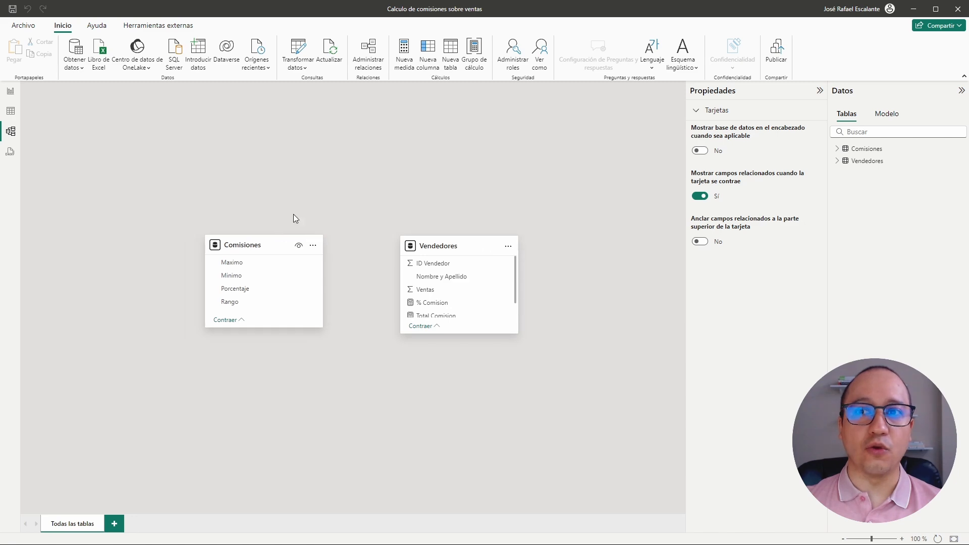
key(ctrl+super+Left)
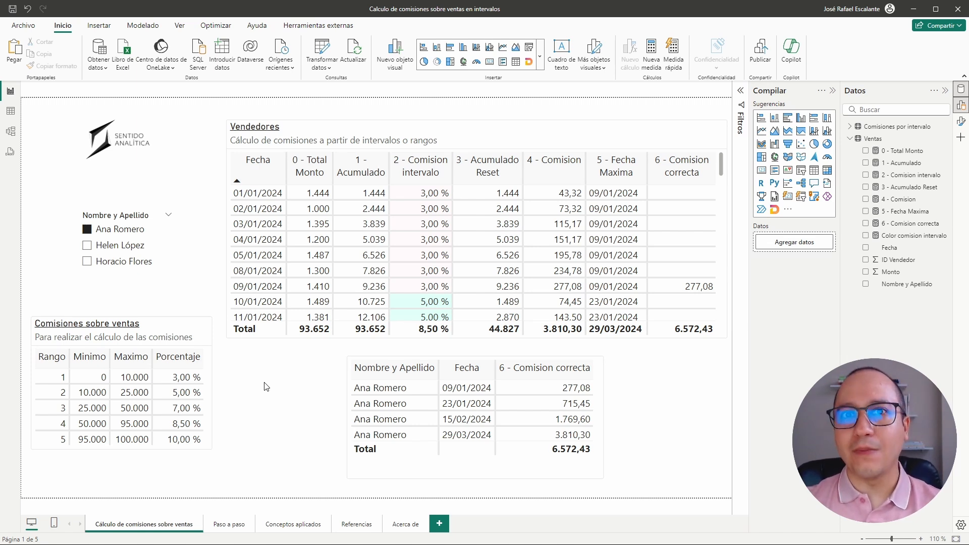
Inspect the Comisiones por intervalo and Ventas tables in the data model
click(10, 131)
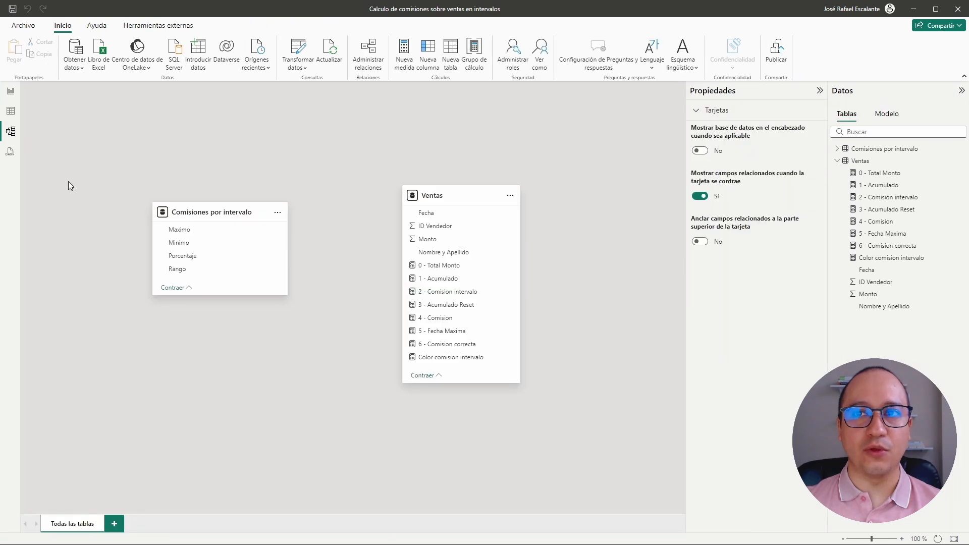
click(198, 213)
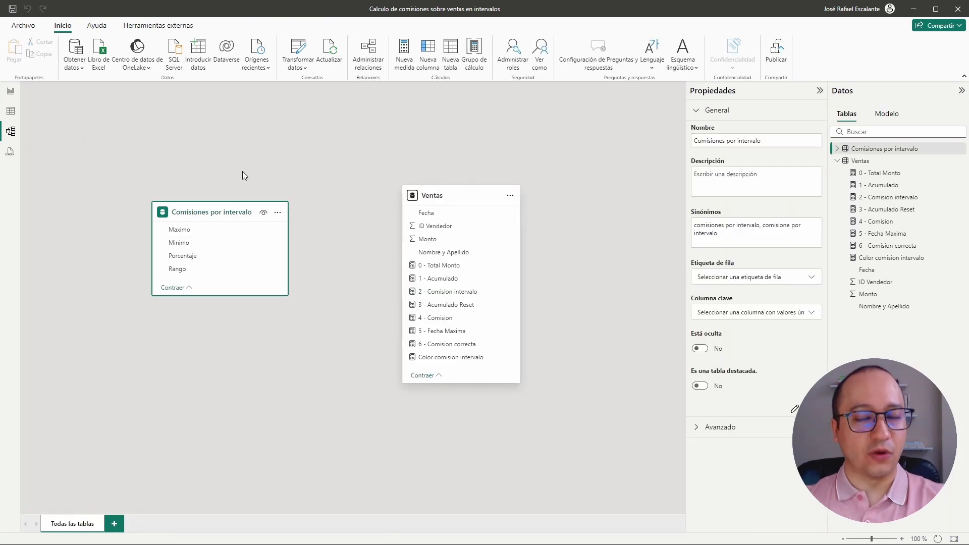
click(444, 196)
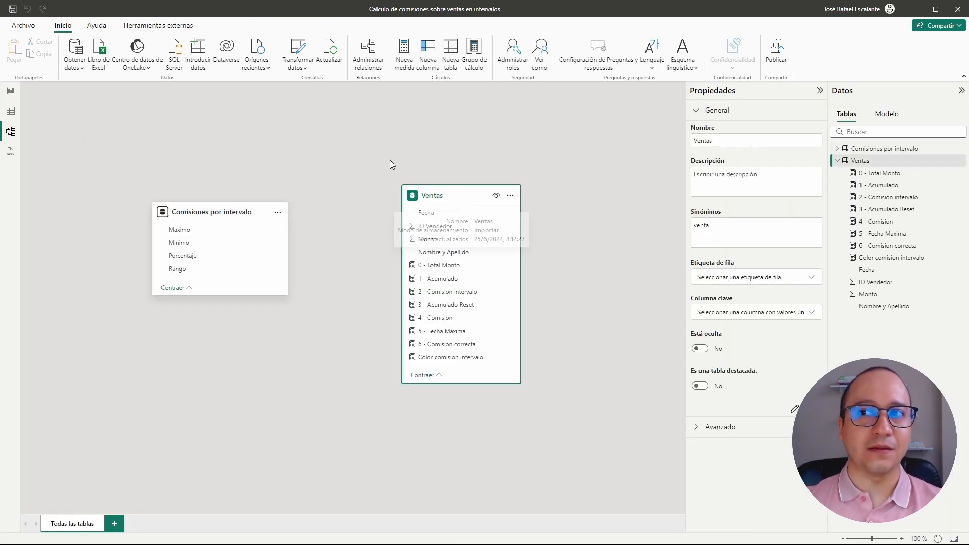
click(390, 160)
Return to the report page and filter it by each of the other salespeople, ending on the first one listed
click(10, 93)
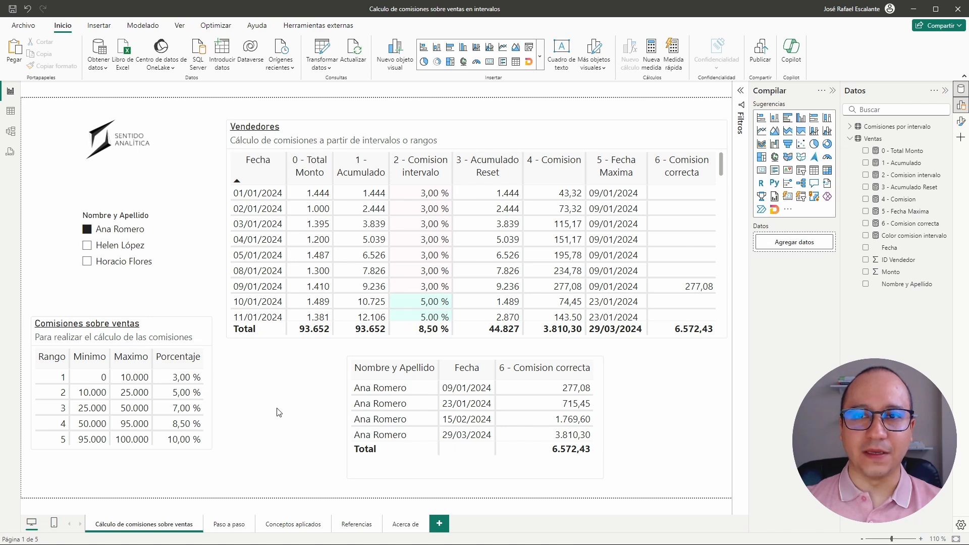
click(105, 245)
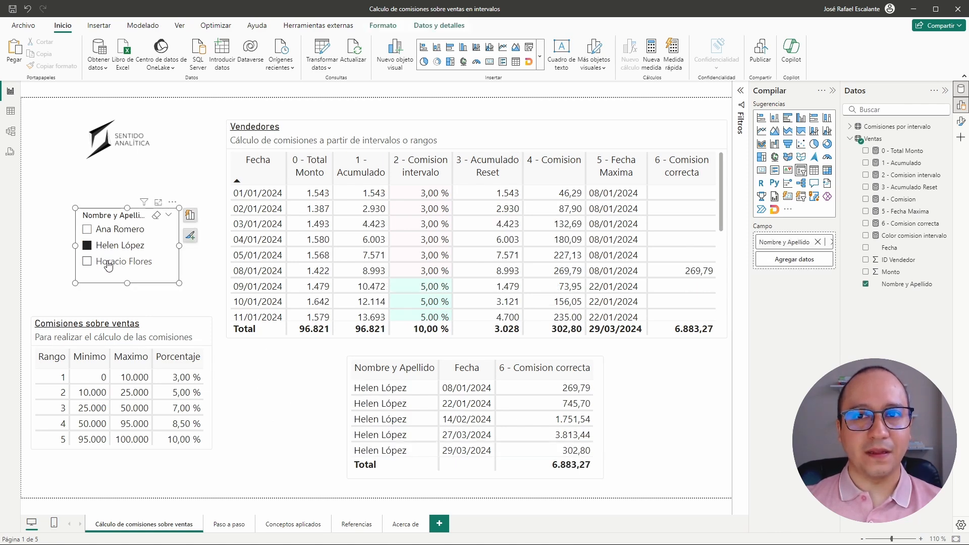
click(106, 261)
click(106, 245)
click(115, 230)
click(276, 396)
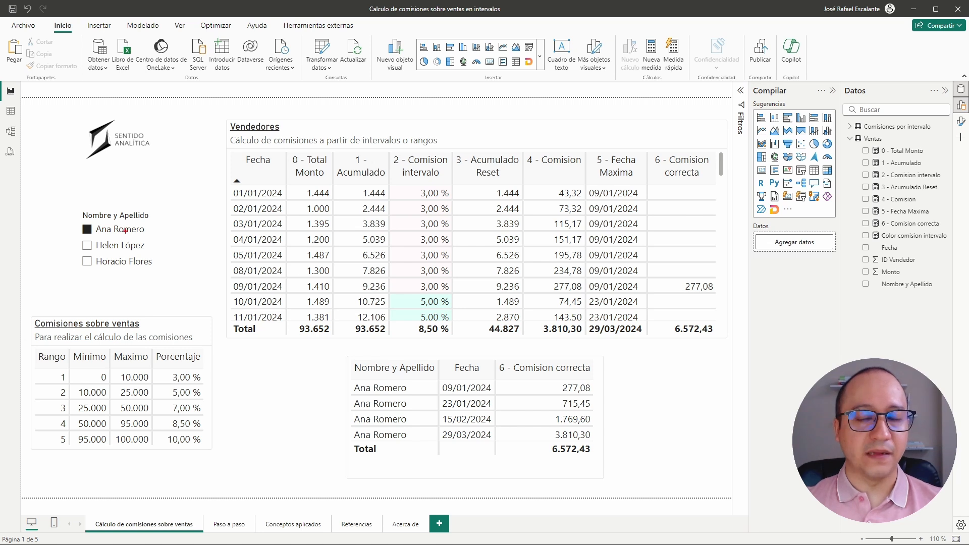
Highlight the 09/01/2024 row with commission range 1 and the 10/01/2024 row with range 2, adding arrows to the accumulated amount and both ranges
drag(230, 278, 717, 293)
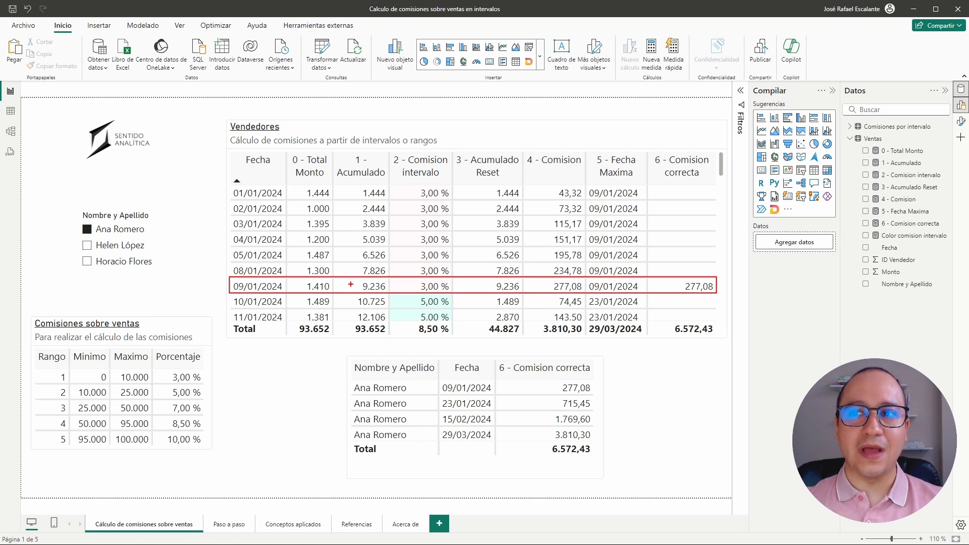
drag(351, 284, 291, 226)
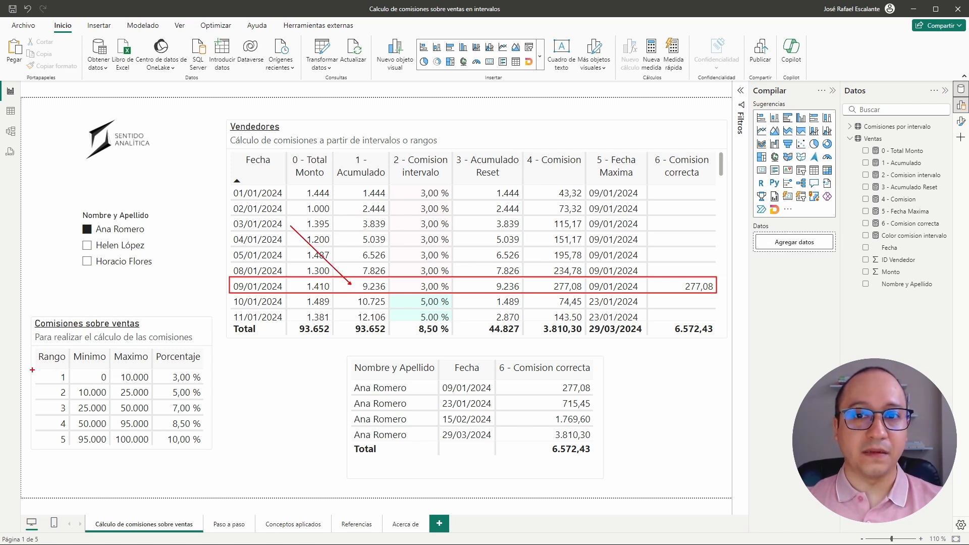
mouse_move(34, 370)
mouse_down()
mouse_move(205, 384)
mouse_move(297, 379)
mouse_up()
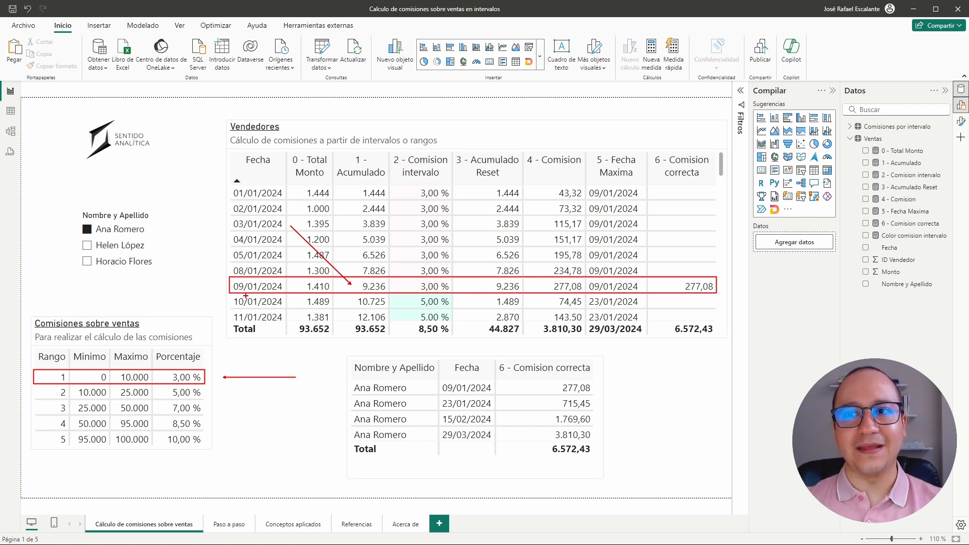
mouse_move(228, 293)
mouse_down()
mouse_move(731, 303)
mouse_move(718, 309)
mouse_up()
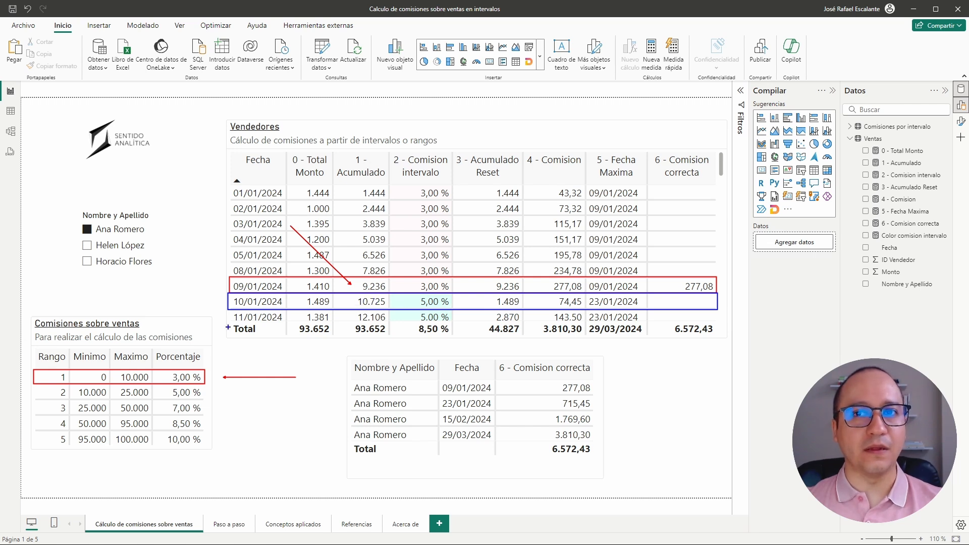
mouse_move(33, 385)
mouse_down()
mouse_move(203, 400)
mouse_move(309, 391)
mouse_up()
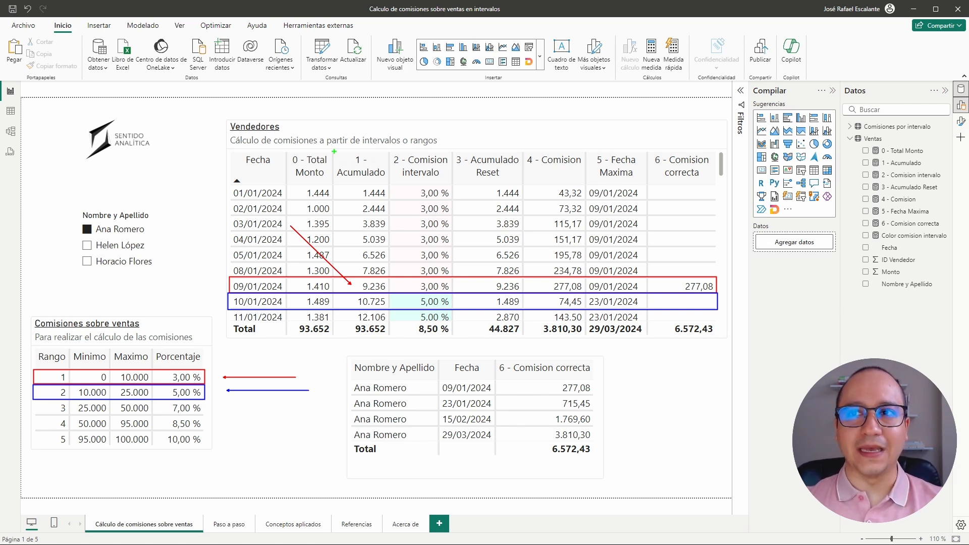
Outline the 1 - Acumulado and 3 - Acumulado Reset columns, point at the 10/01/2024 reset and 11/01/2024 amount, and clear the annotations
drag(332, 151, 389, 337)
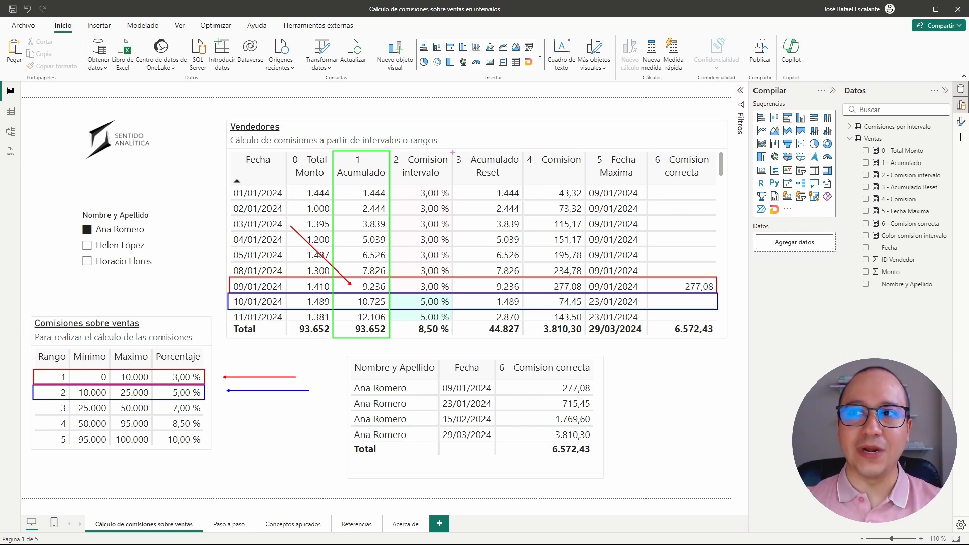
drag(453, 152, 522, 337)
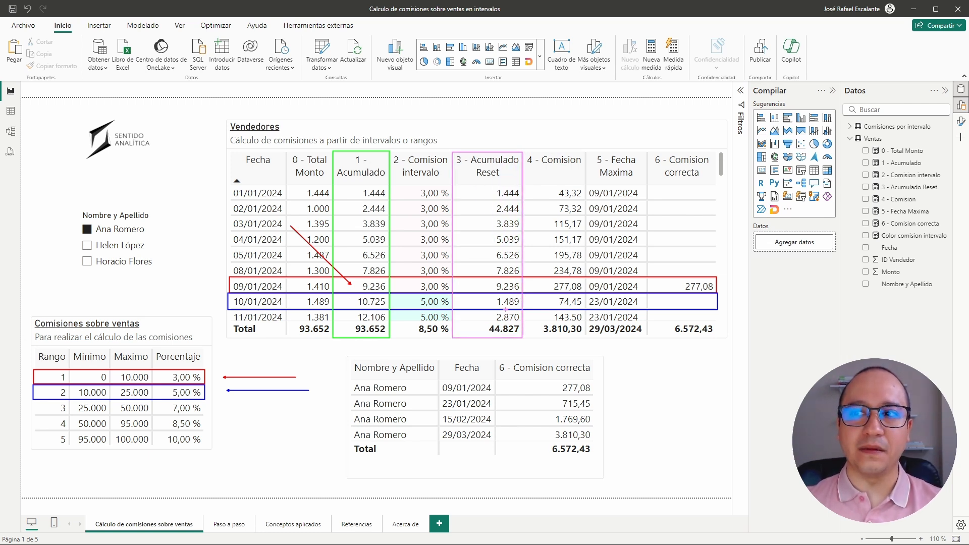
drag(487, 299, 443, 246)
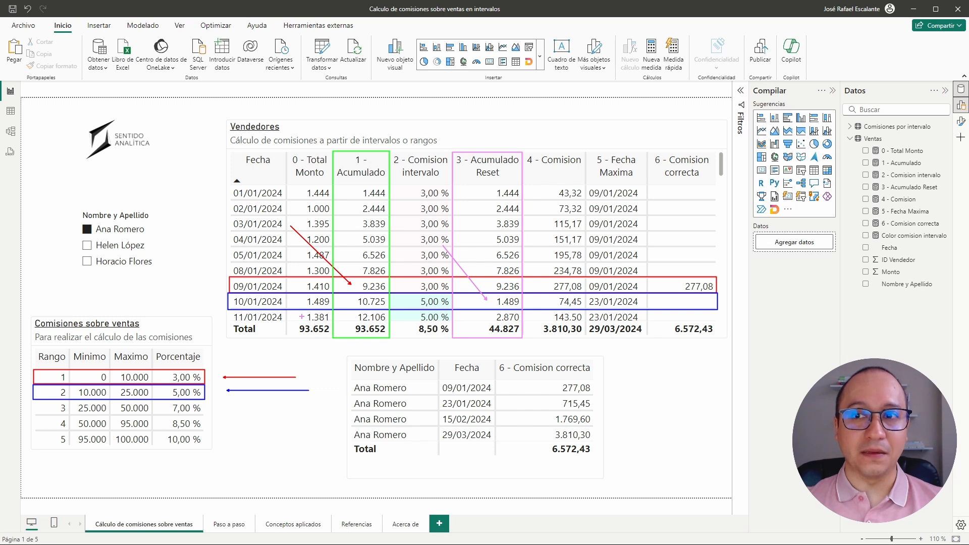
drag(301, 317, 266, 286)
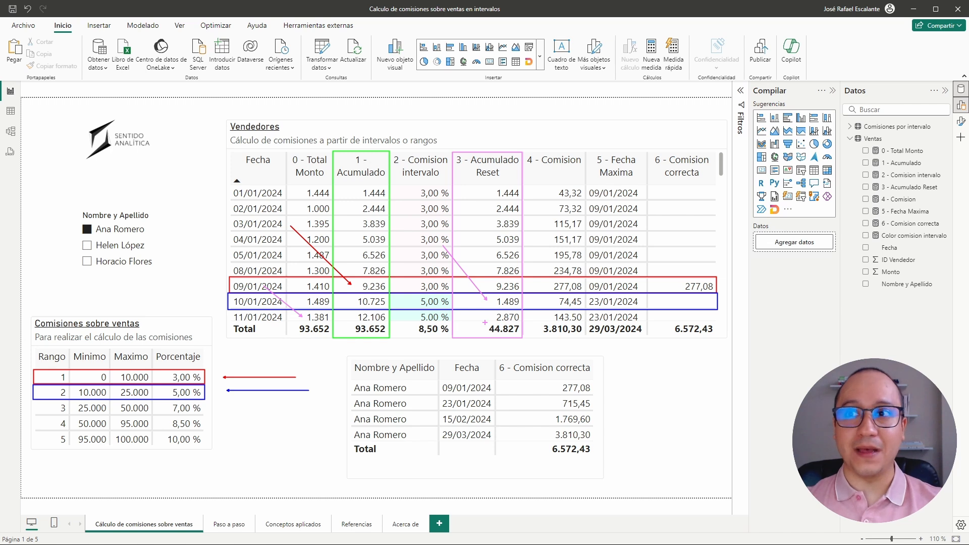
key(e)
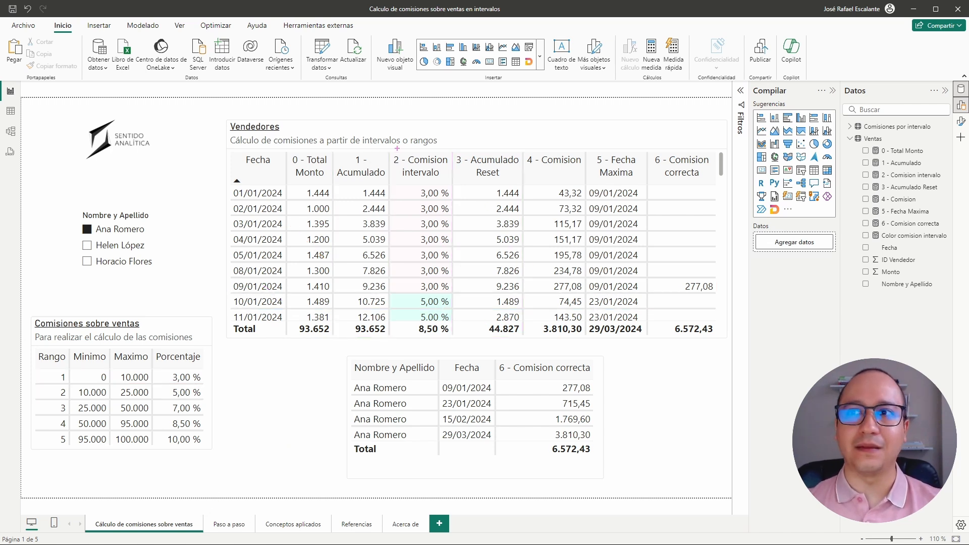
Outline the 2 - Comision intervalo column in green, then exit annotation mode
key(g)
drag(389, 153, 451, 337)
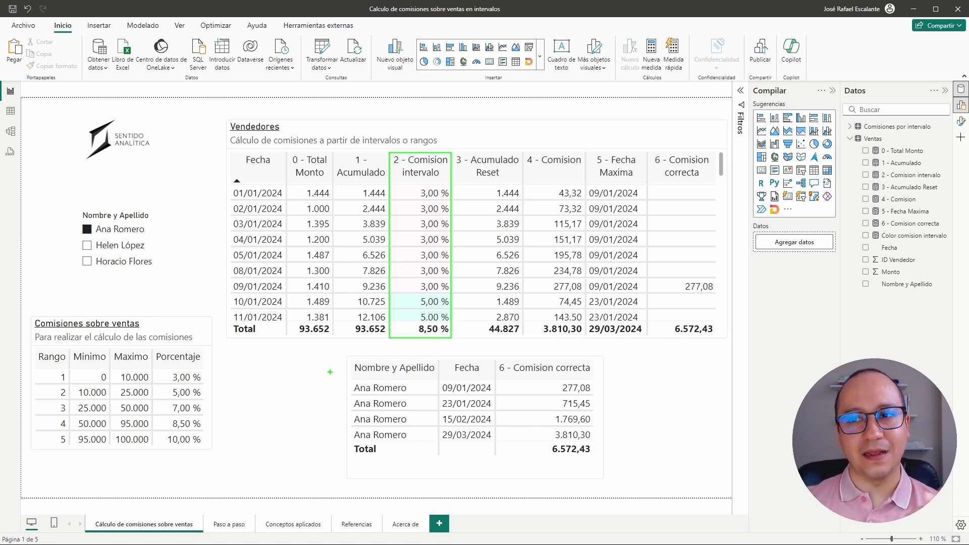
key(Escape)
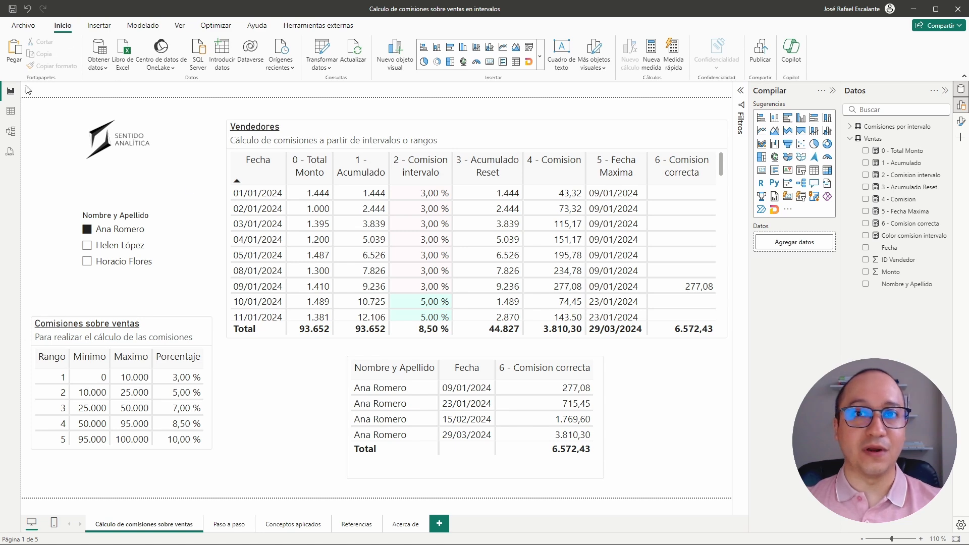
Show the Ventas table data and mark the empty column area beside Nombre y Apellido with a rectangle and four arrows, then exit annotation mode
click(11, 111)
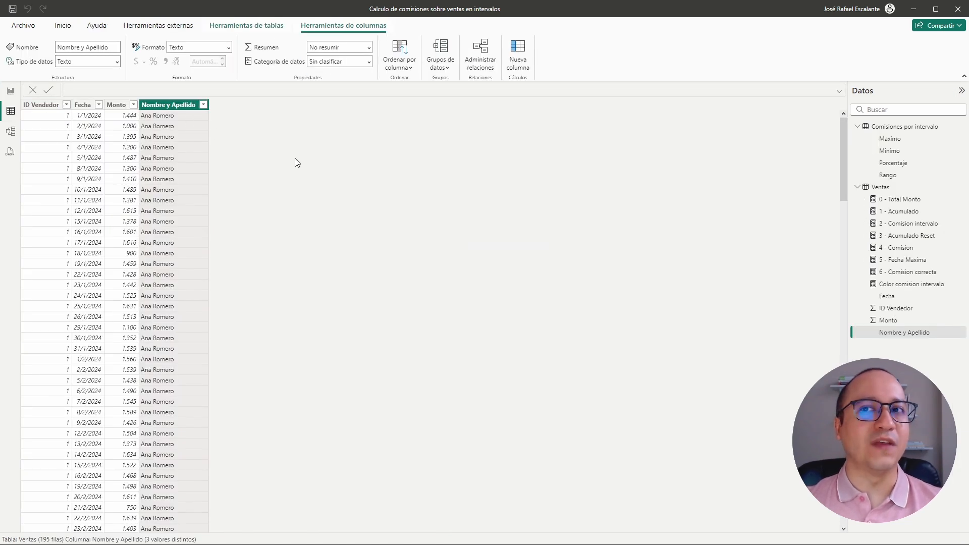
mouse_move(210, 100)
mouse_down()
mouse_move(354, 275)
mouse_move(298, 532)
mouse_up()
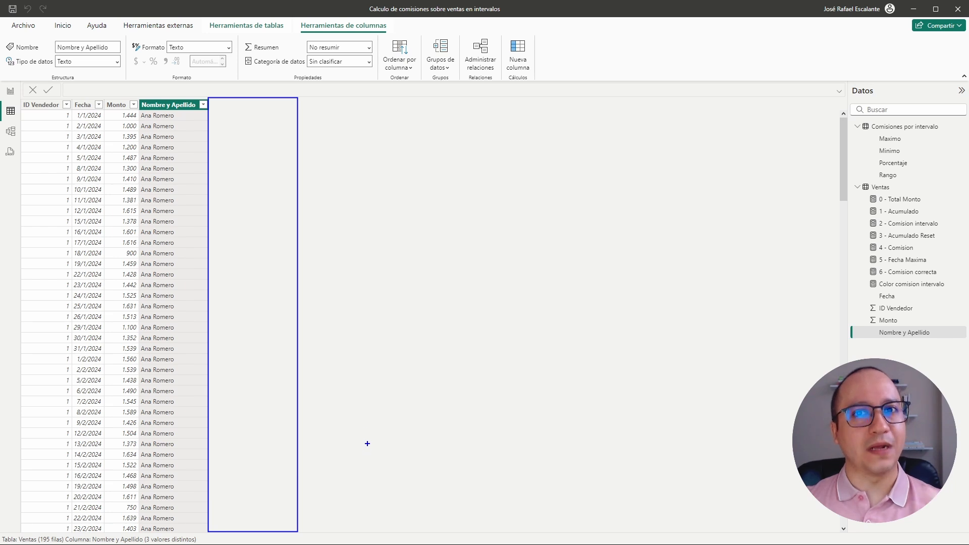
drag(253, 166, 354, 119)
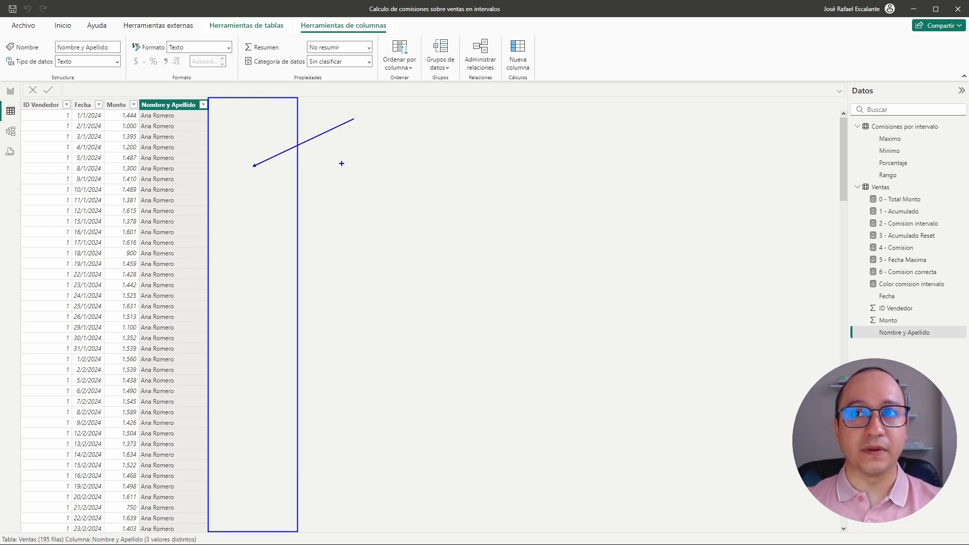
drag(270, 225, 452, 173)
drag(265, 324, 458, 248)
drag(258, 400, 465, 346)
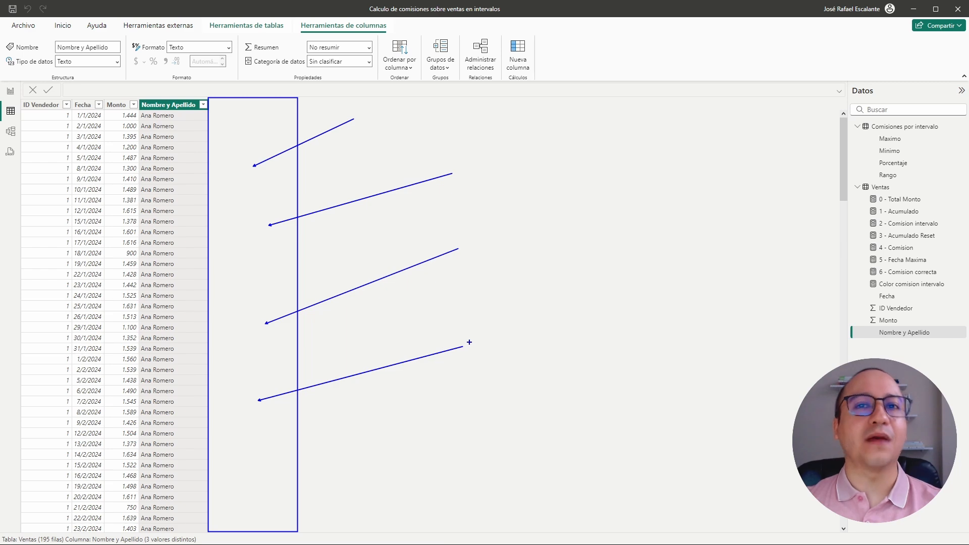
key(Escape)
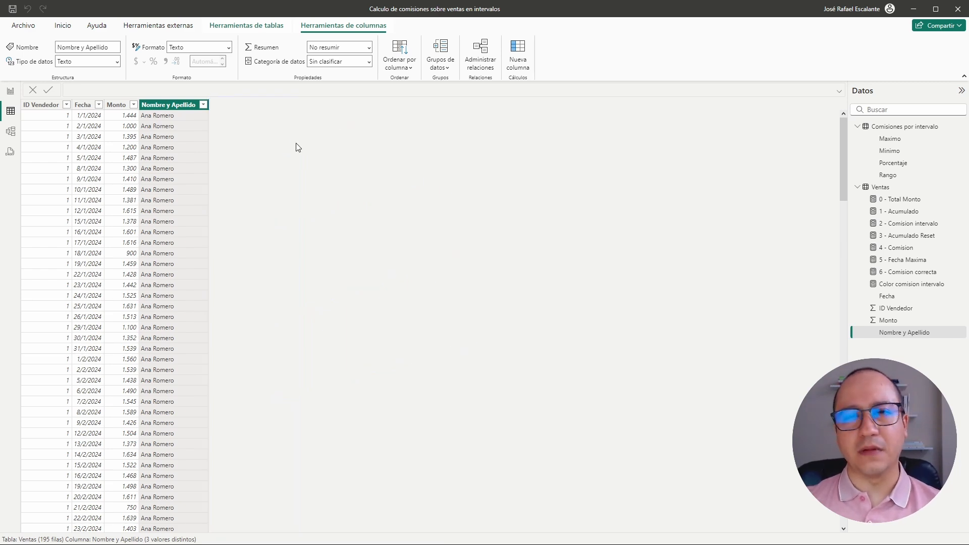
Go back to the report and review the DAX concepts on the Conceptos aplicados page
click(10, 92)
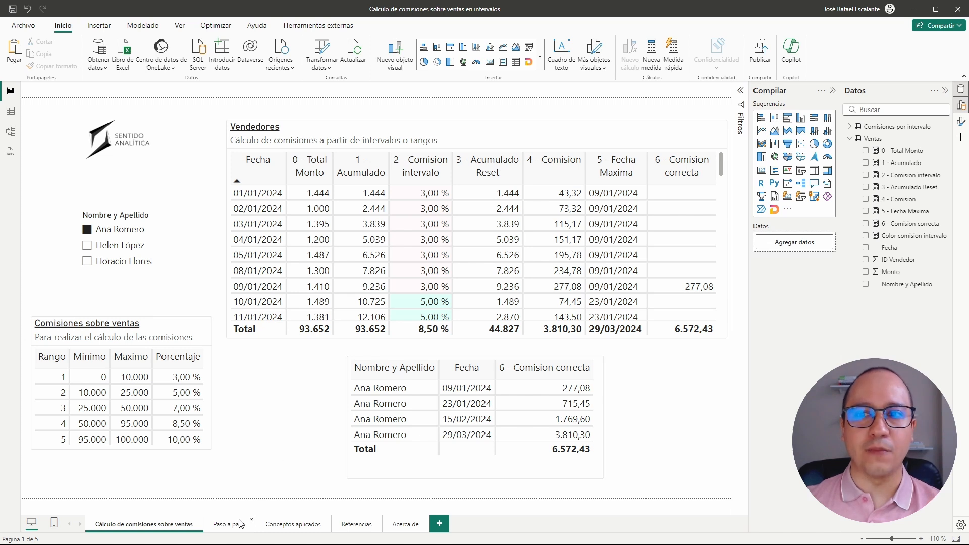
click(289, 527)
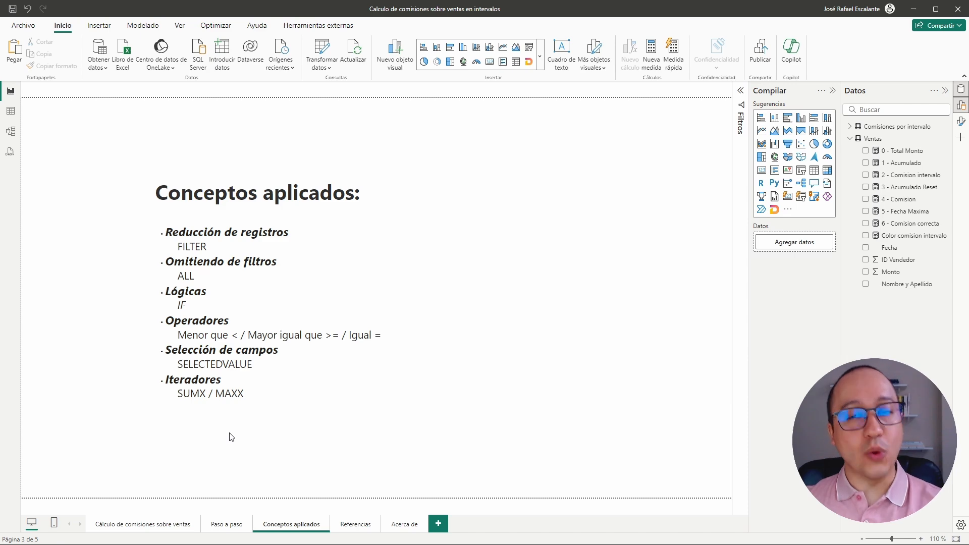
Return to the Cálculo de comisiones sobre ventas page and outline the 6 - Comision correcta column in the summary table
click(147, 524)
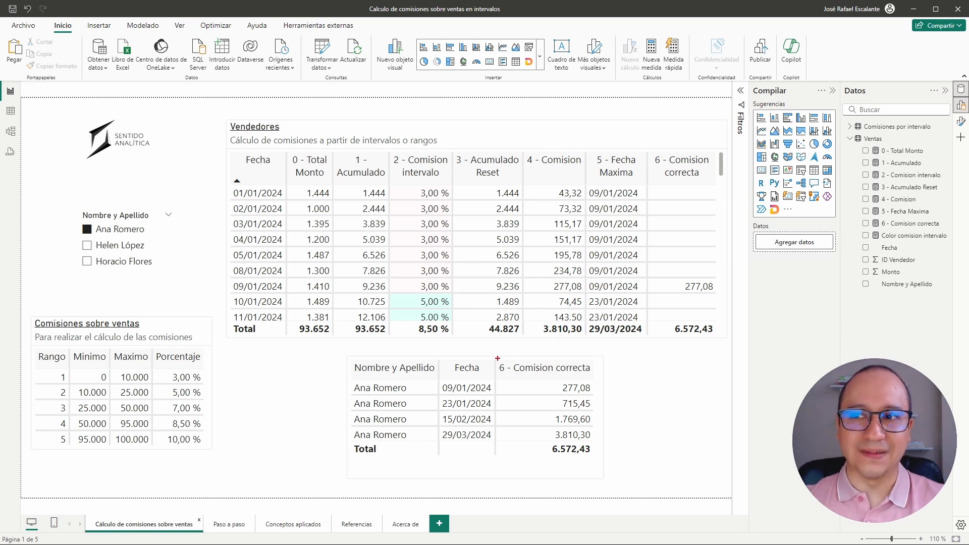
mouse_move(498, 358)
mouse_down()
mouse_move(603, 457)
mouse_move(594, 458)
mouse_up()
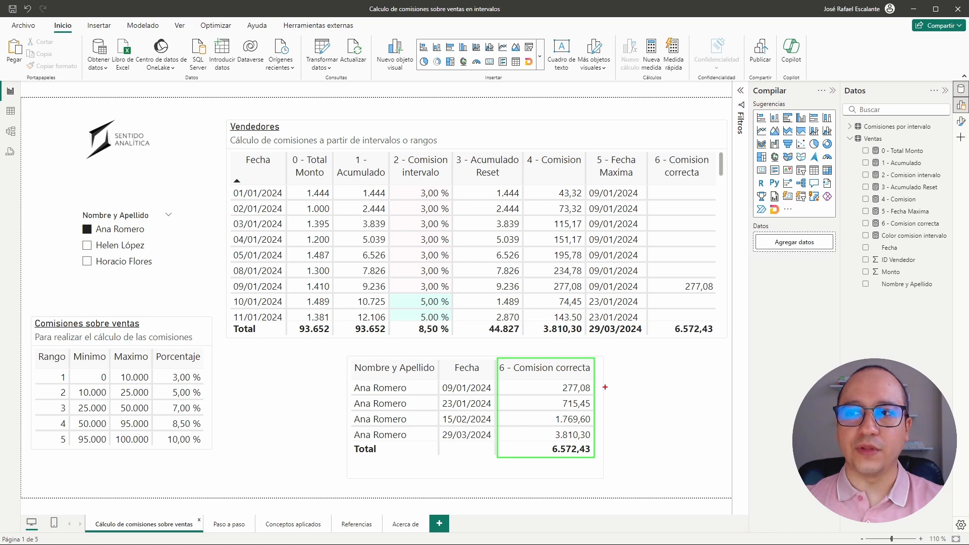
Point an arrow at the summary table's 09/01/2024 row, outline and arrow the matching Vendedores row in red, then erase the annotations
drag(607, 390, 677, 390)
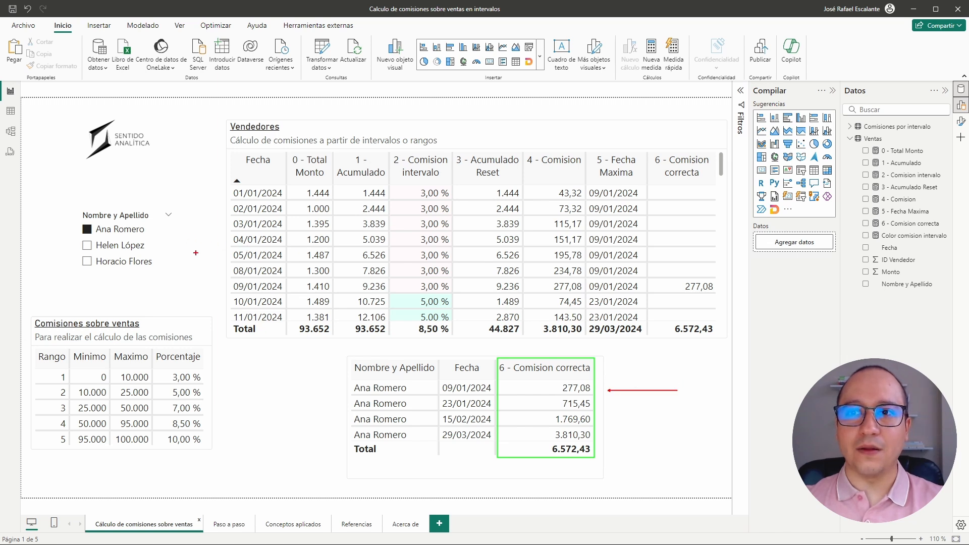
drag(229, 278, 718, 294)
drag(700, 271, 728, 209)
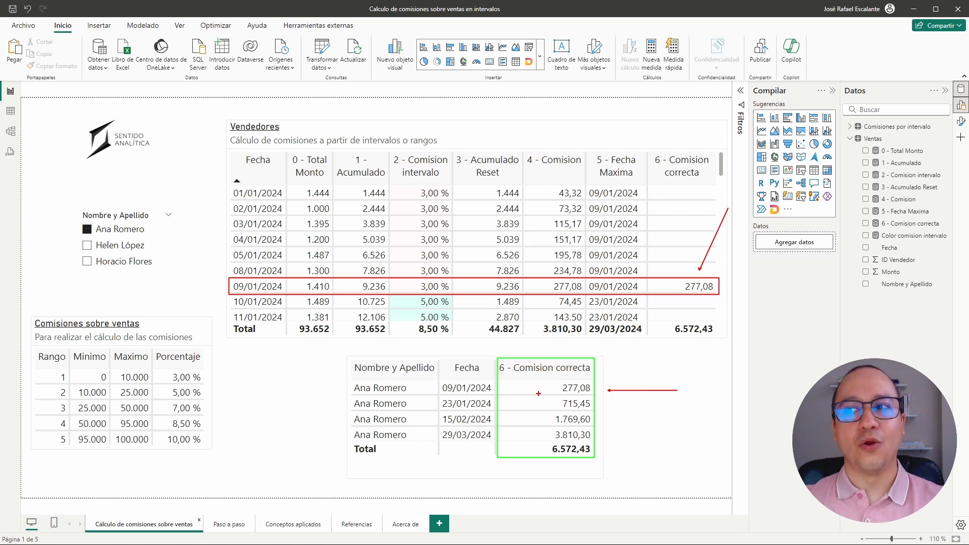
key(e)
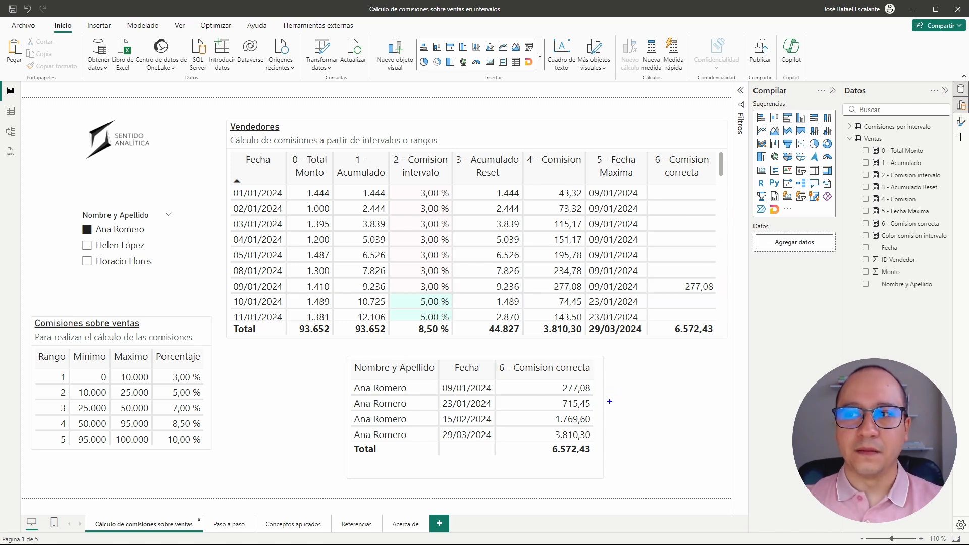
Point a blue arrow at the summary table's 23/01/2024 row, exit annotation mode and find that date in the Vendedores table
drag(609, 401, 696, 402)
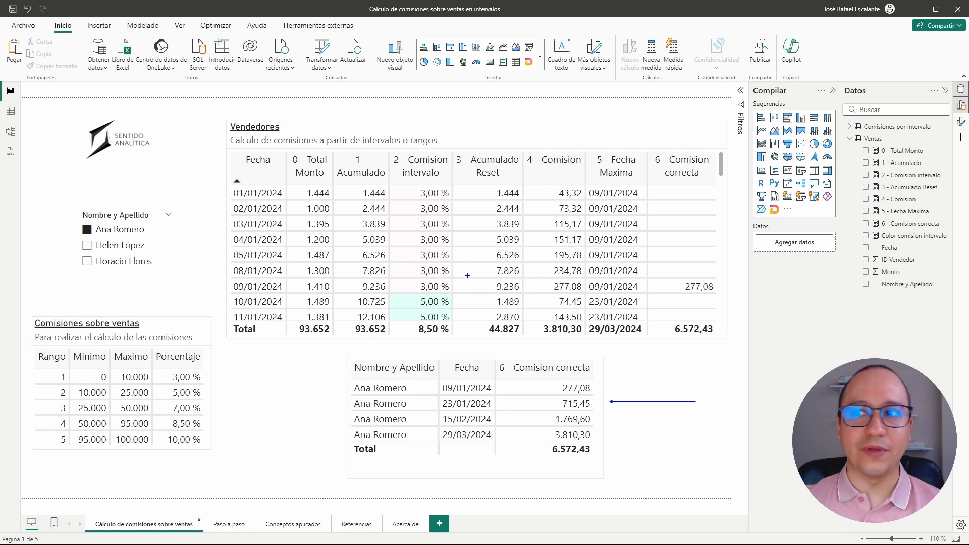
key(Escape)
scroll(399, 270, down, 4)
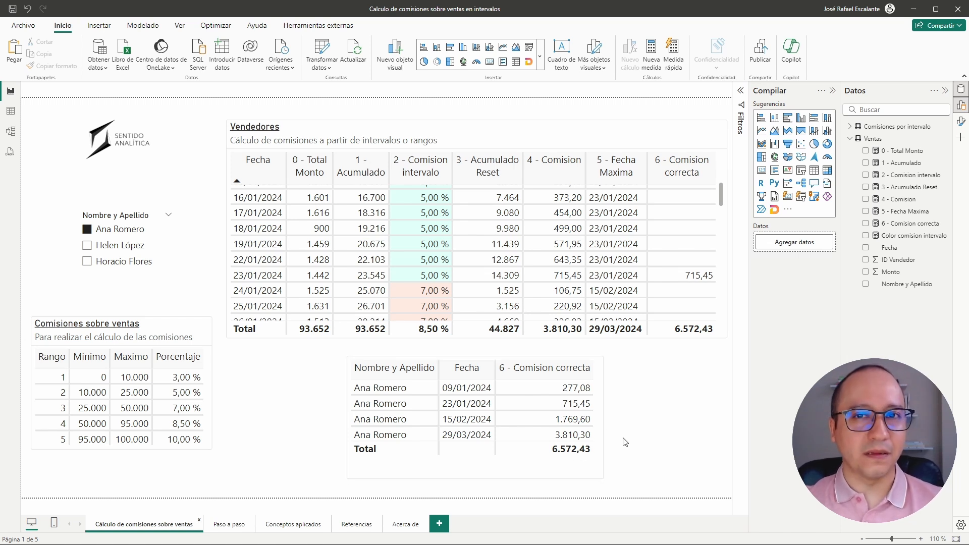
Switch to Calculadora, compute 6572,43 ÷ 93652 × 100 for the effective commission percentage, then clear the calculation
key(alt+Tab)
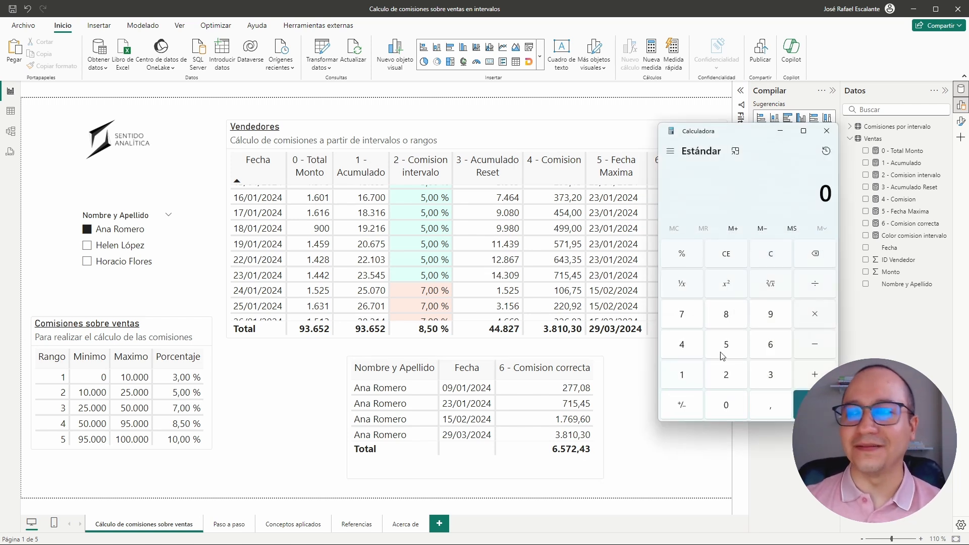
drag(758, 134, 743, 152)
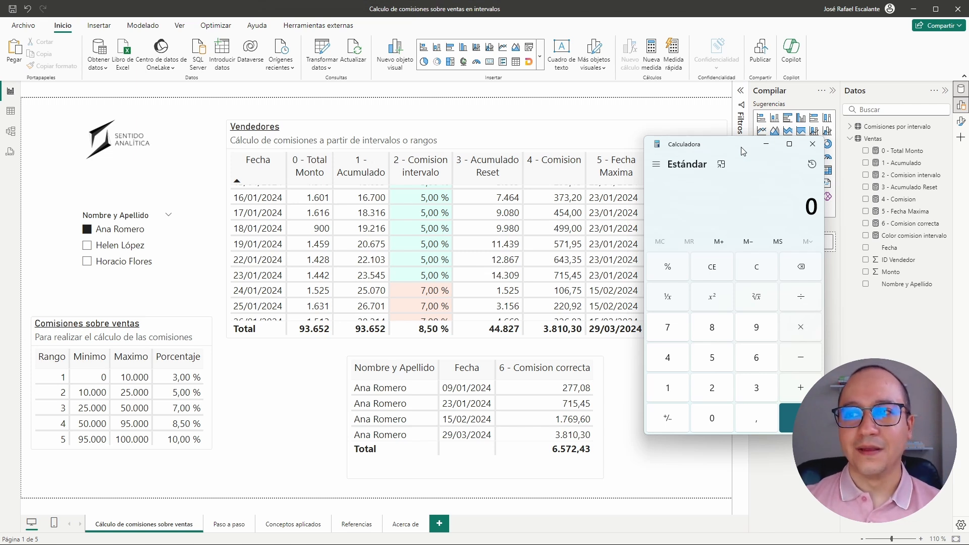
text(6572,43)
key(slash)
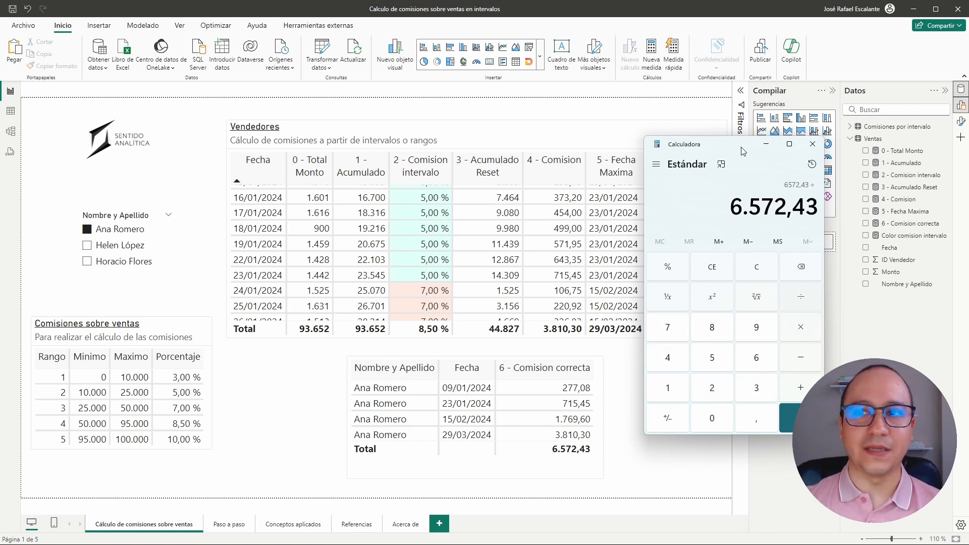
text(93)
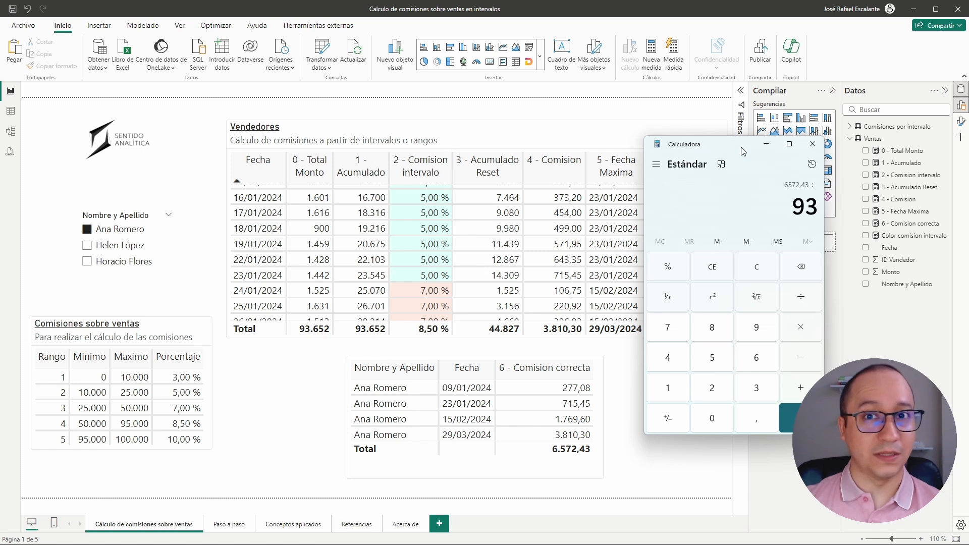
text(652)
key(asterisk)
text(100)
key(Return)
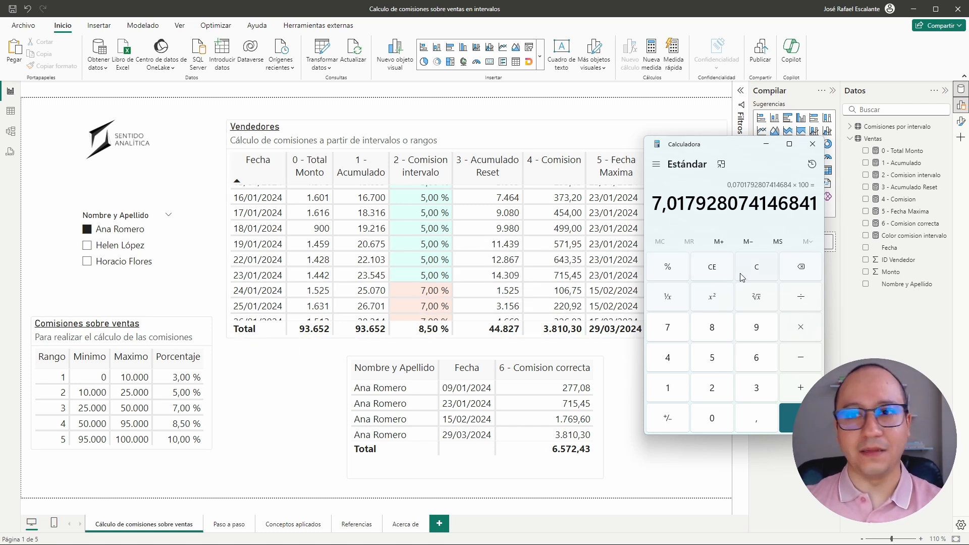
click(757, 268)
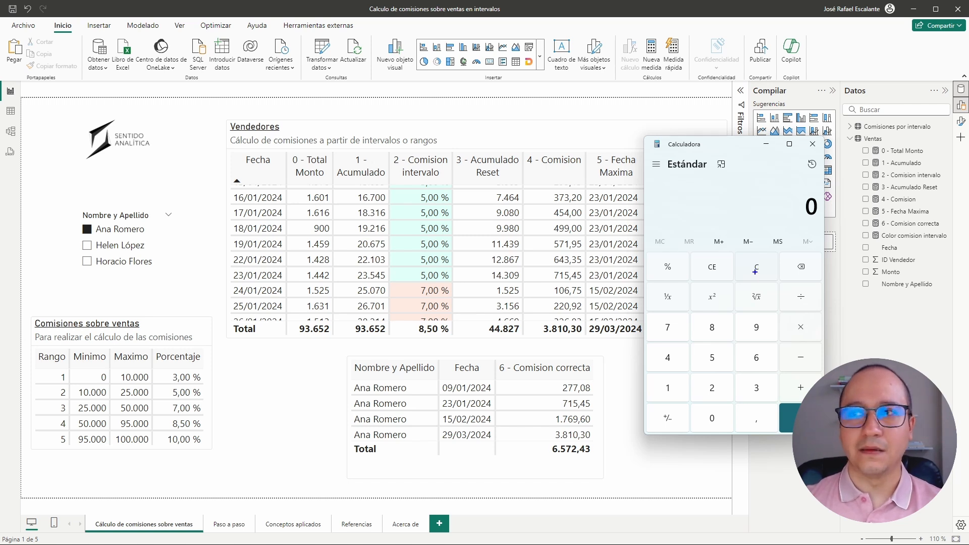
Point an arrow at the 0 - Total Monto total and mark Rango 4 in Comisiones sobre ventas, then exit annotation mode
drag(310, 343, 287, 392)
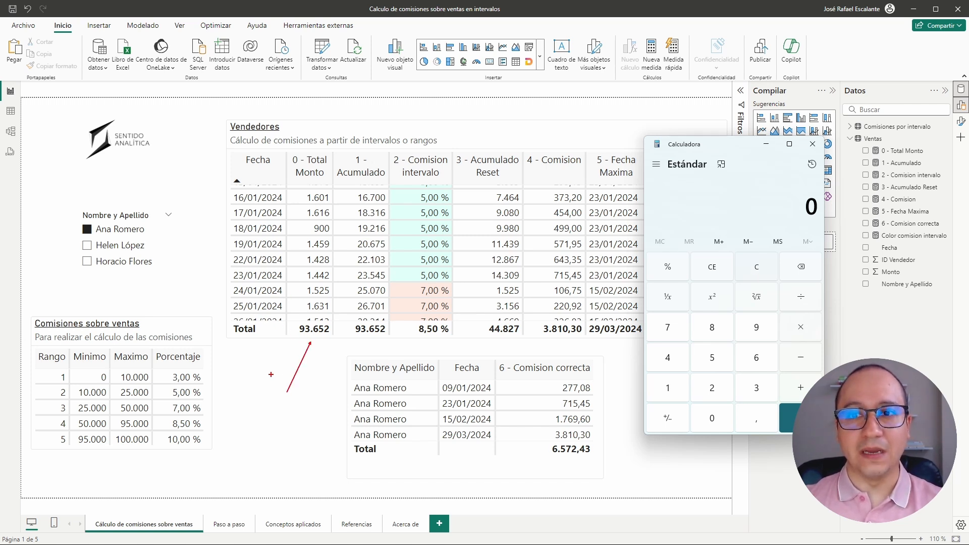
mouse_move(31, 415)
mouse_down()
mouse_move(206, 432)
mouse_move(267, 379)
mouse_up()
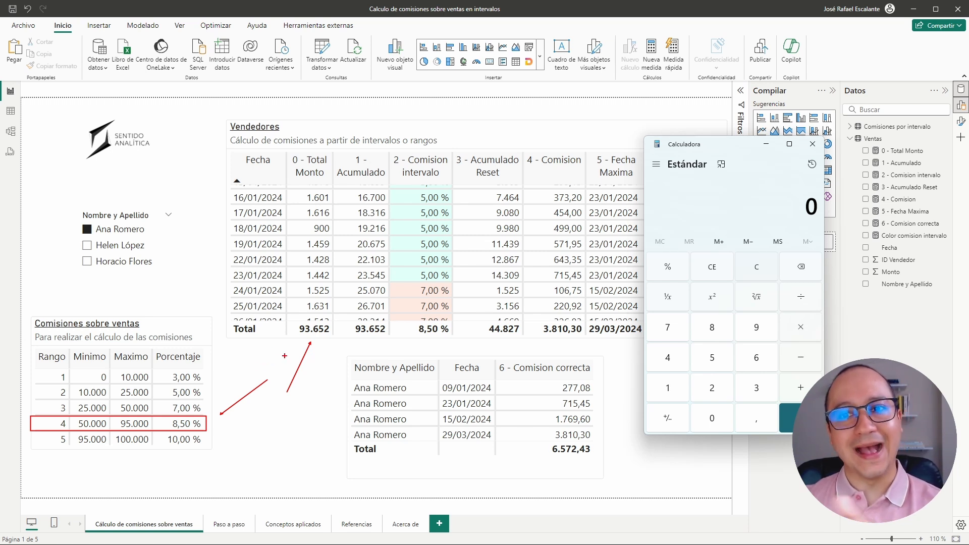
key(Escape)
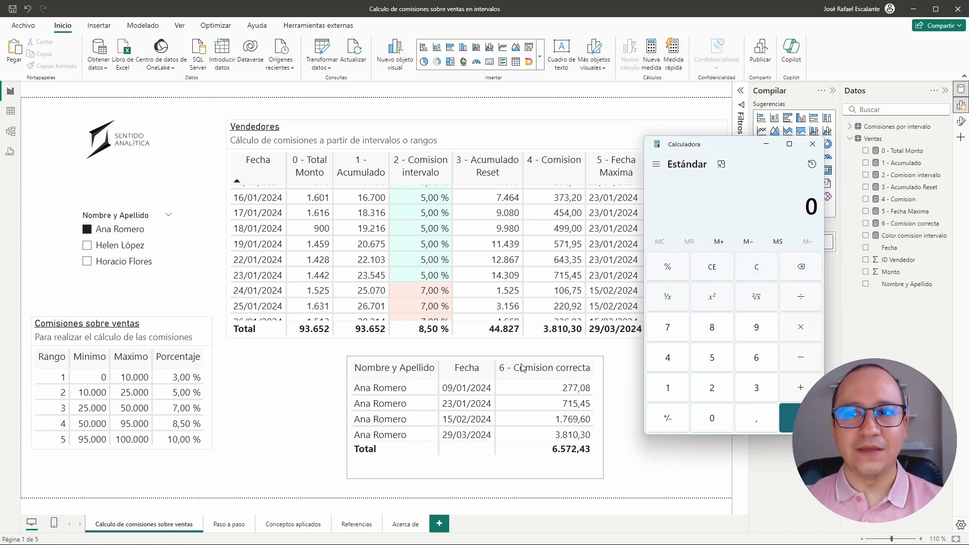
On the Paso a paso page, add a narrowed 0 - Total Monto column to the Vendedores table and review its DAX formula
click(294, 392)
click(235, 524)
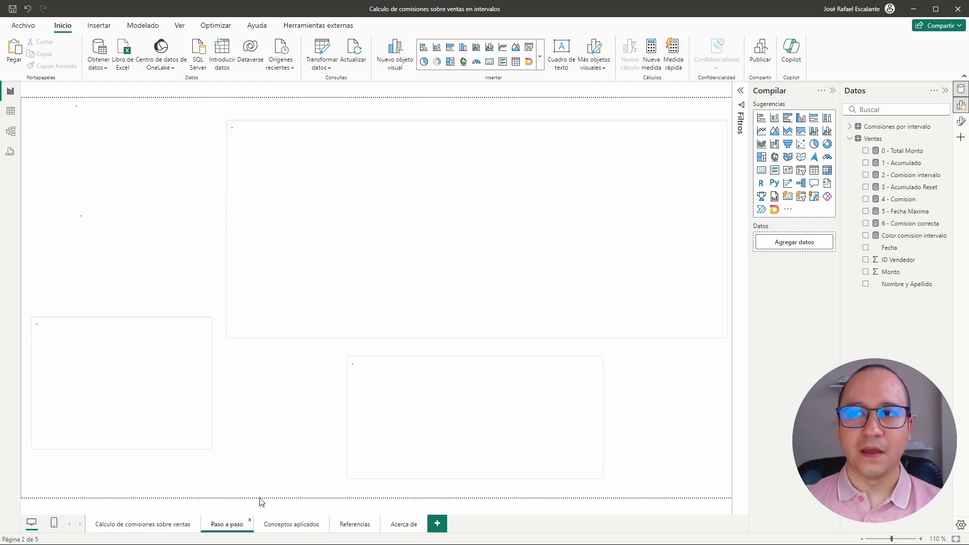
click(511, 277)
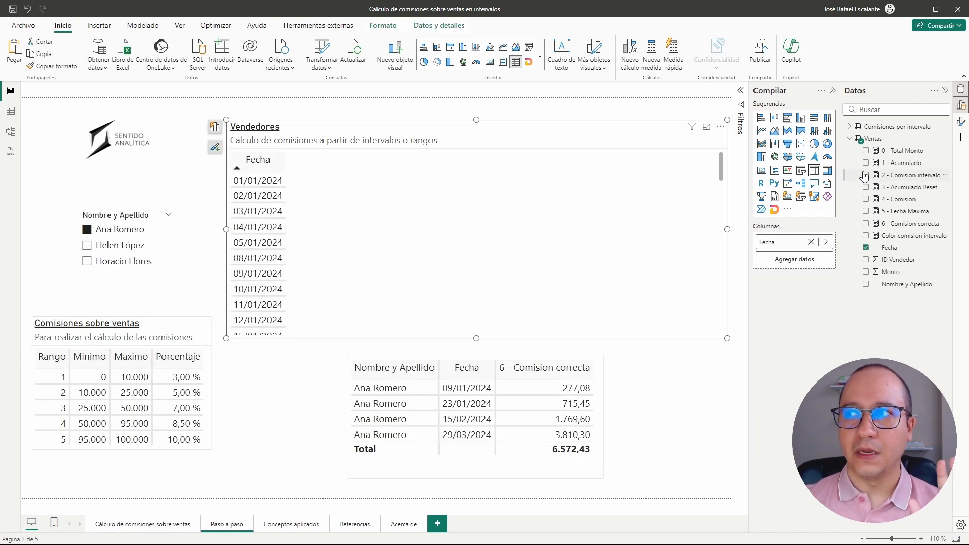
click(866, 151)
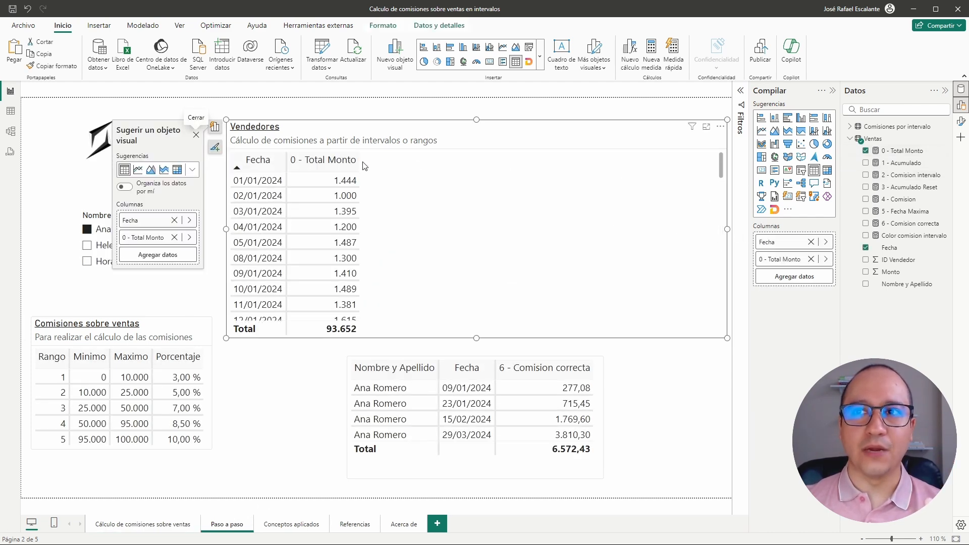
drag(352, 163, 333, 164)
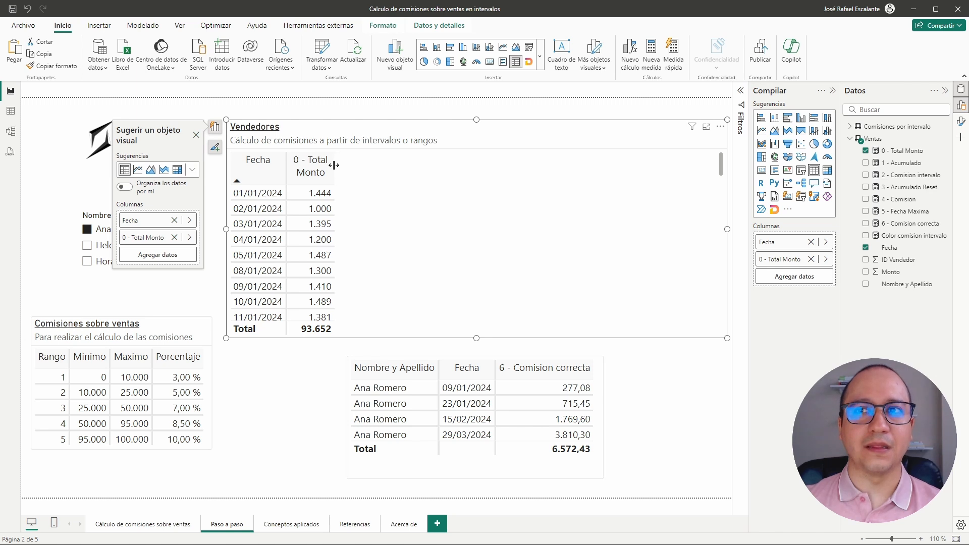
click(907, 151)
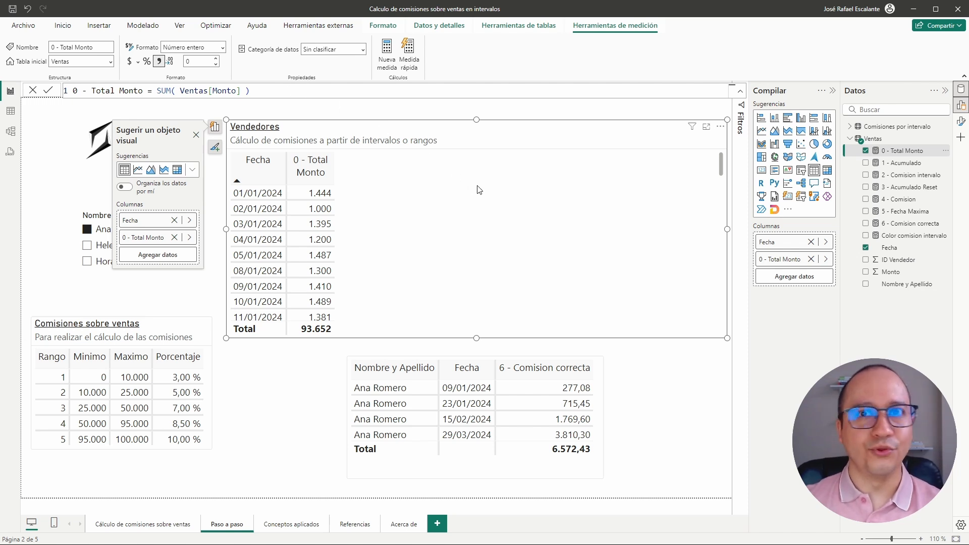
click(492, 194)
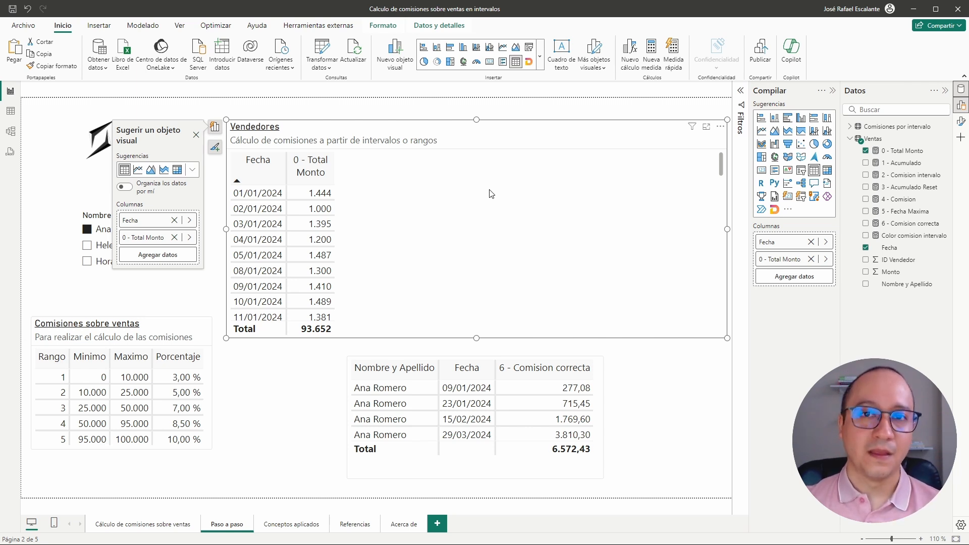
Add the 1 - Acumulado measure to the Vendedores table and narrow its column so the header wraps onto two lines
drag(905, 163, 516, 228)
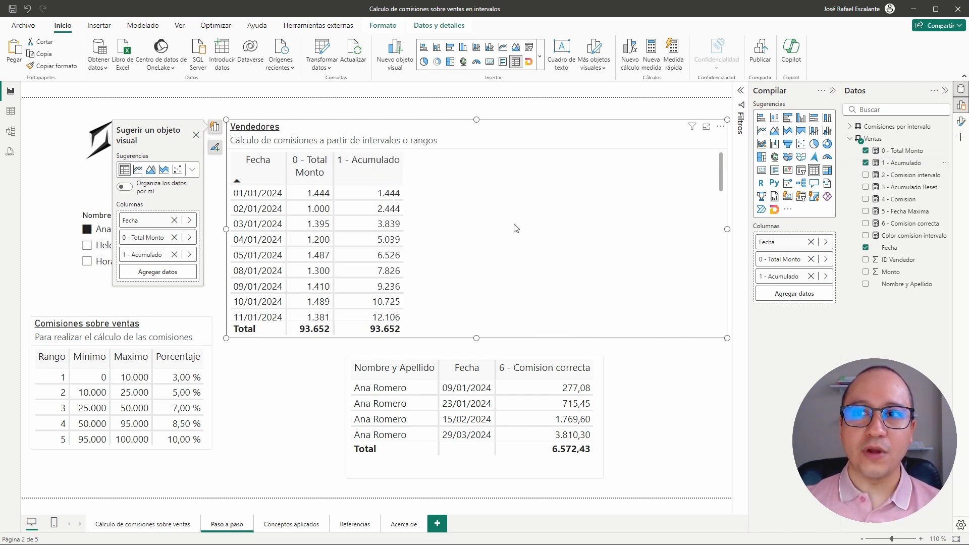
drag(404, 169, 389, 169)
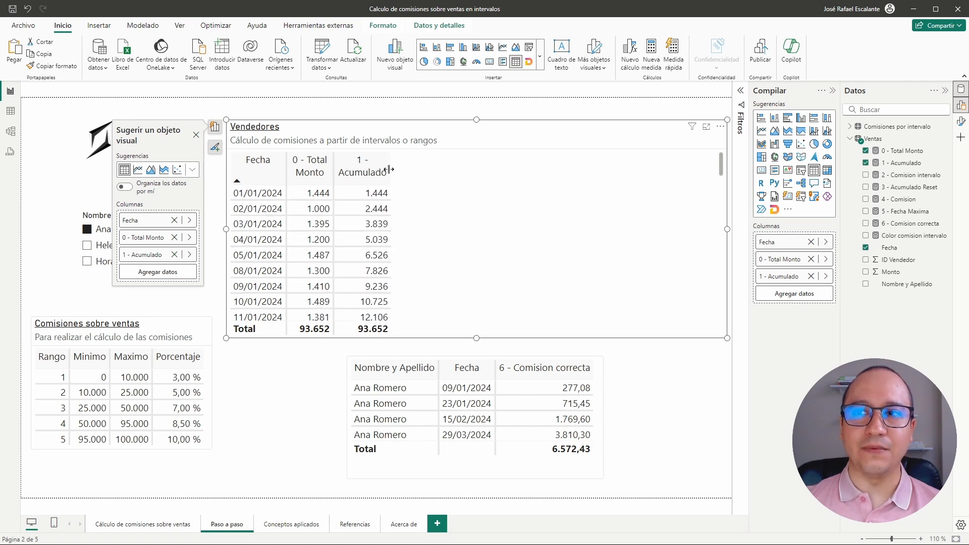
Examine the 1 - Acumulado formula, highlighting the && condition and SELECTEDVALUE ( Ventas[ID Vendedor] ), then close the formula
click(928, 165)
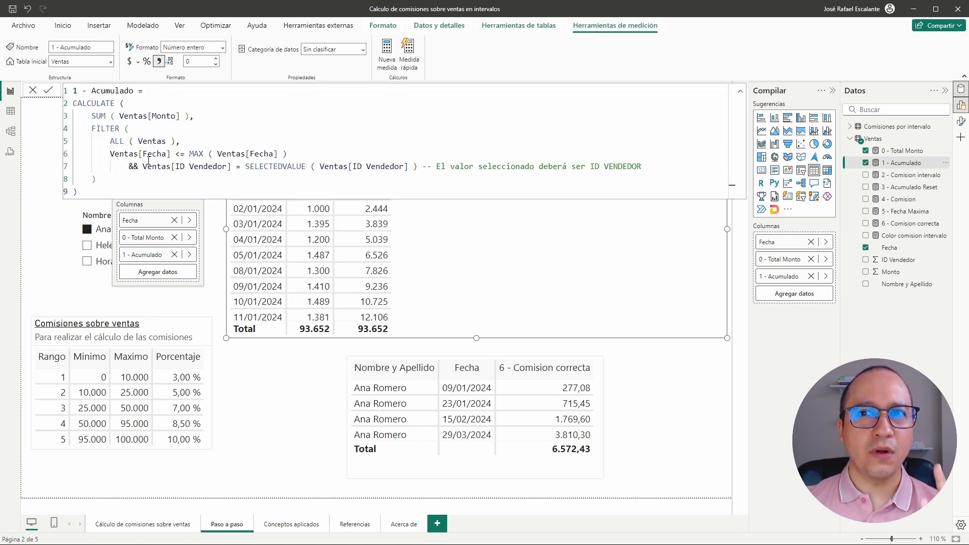
drag(129, 167, 657, 172)
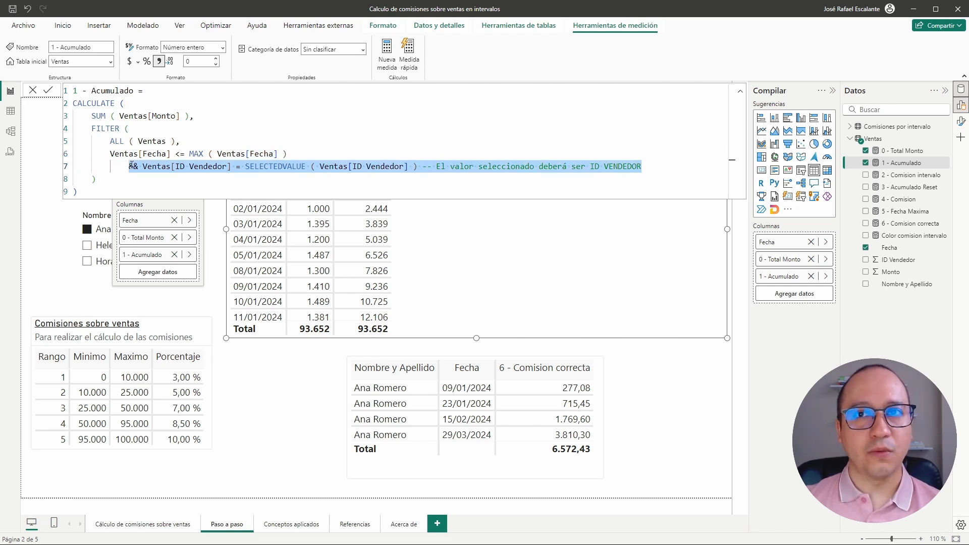
drag(130, 167, 73, 167)
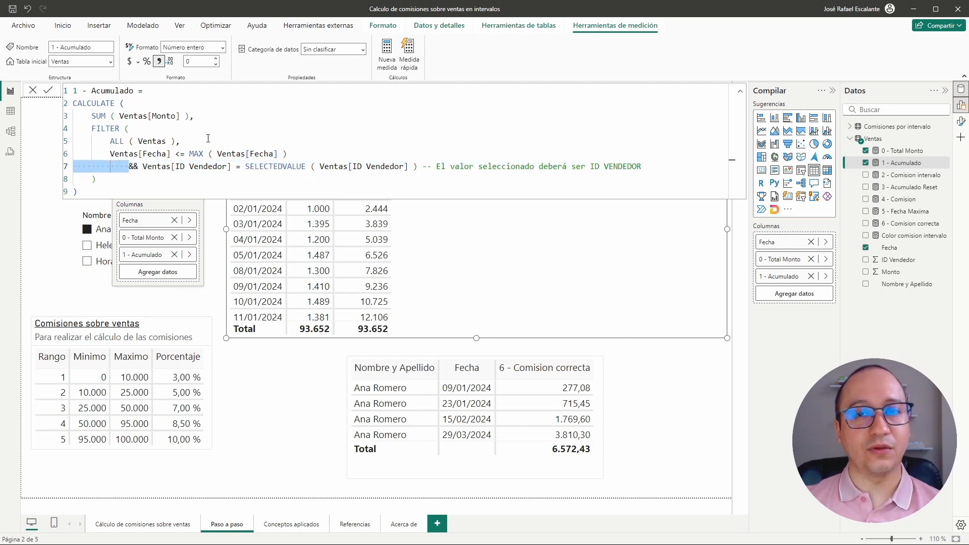
drag(139, 167, 130, 167)
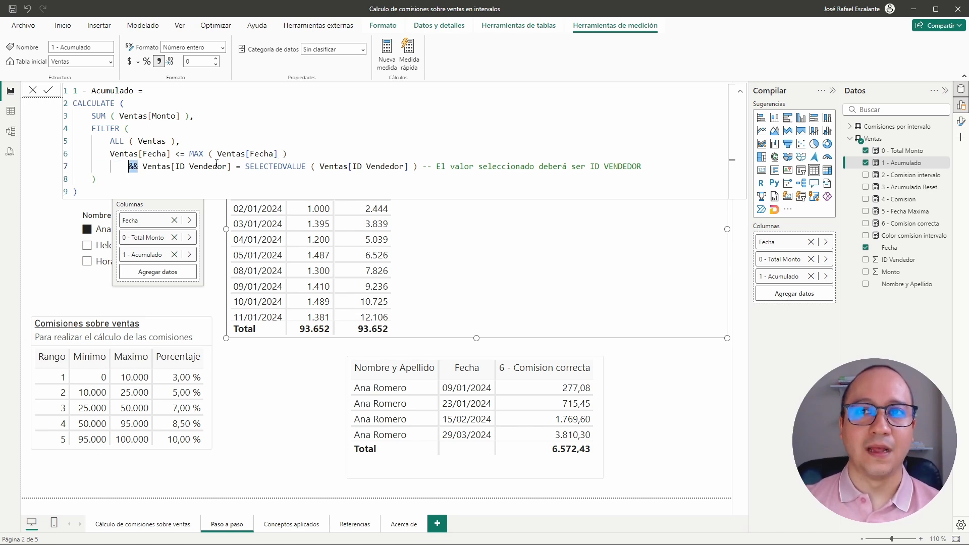
click(248, 166)
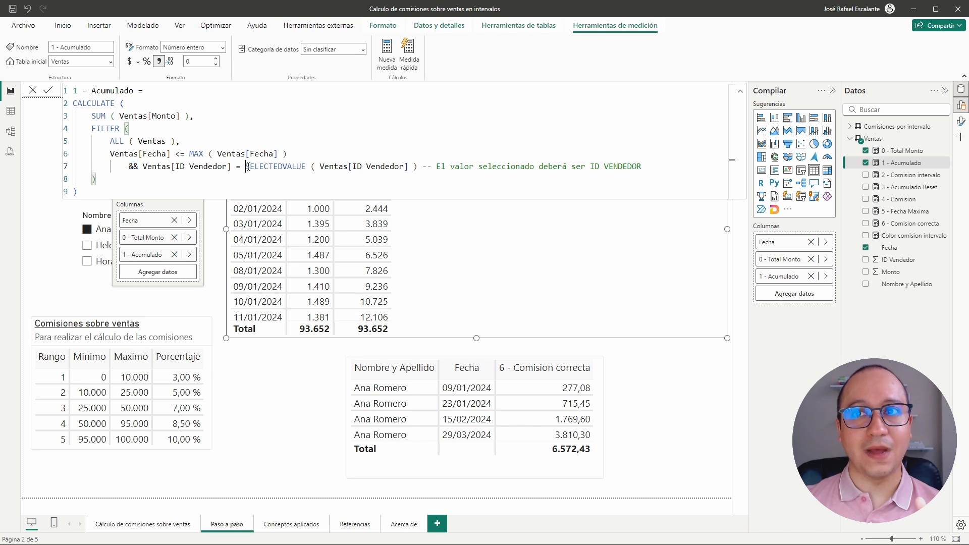
drag(248, 167, 423, 167)
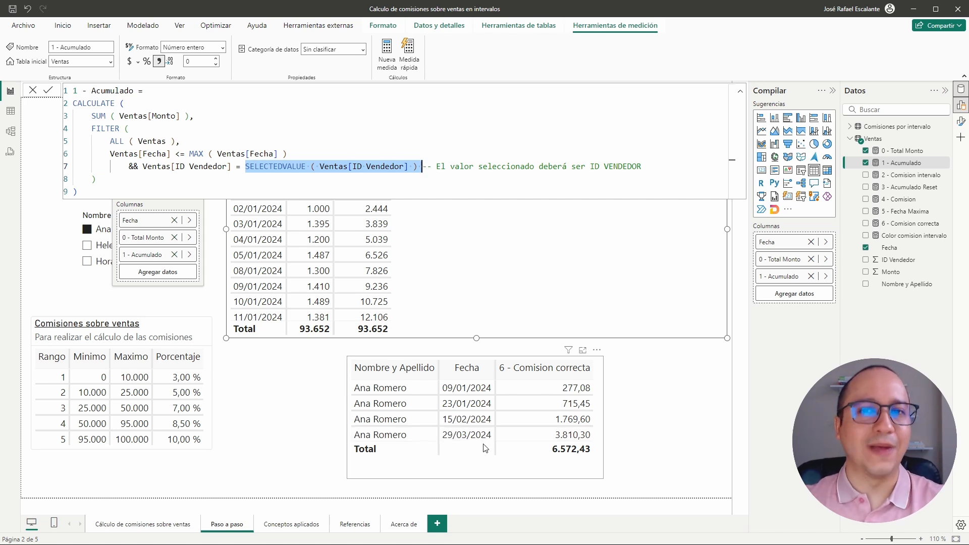
click(367, 164)
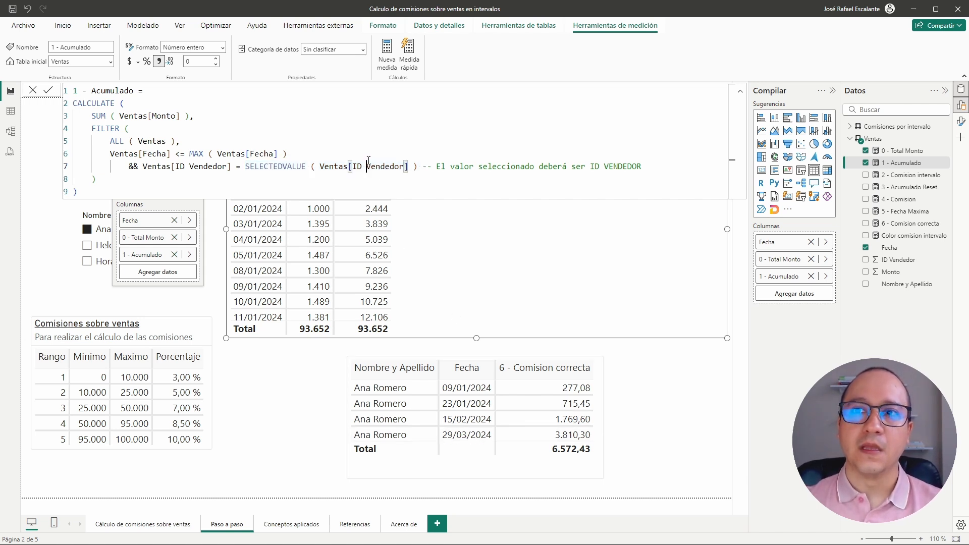
click(519, 252)
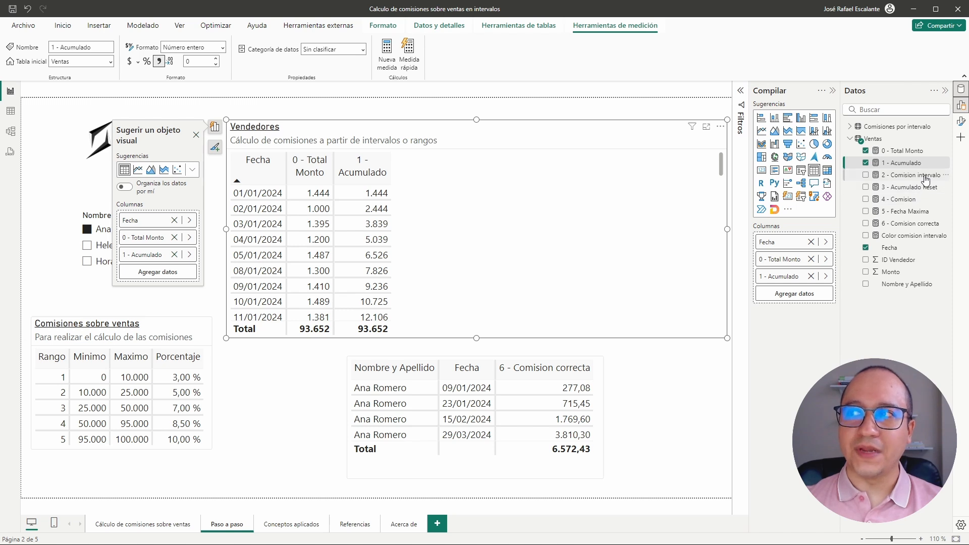
Add the 2 - Comision intervalo measure to the Vendedores table and narrow its column to a two-line header
drag(923, 176, 568, 228)
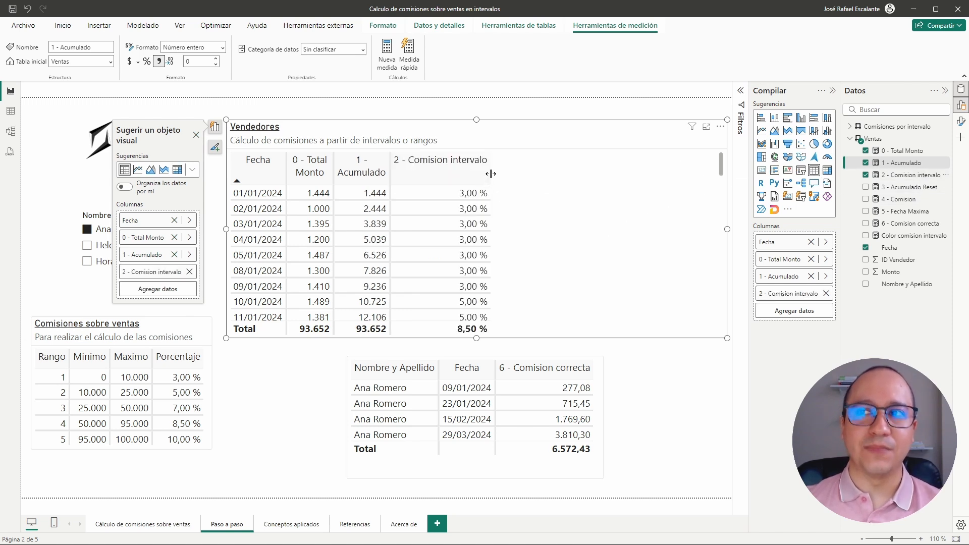
drag(490, 172, 451, 175)
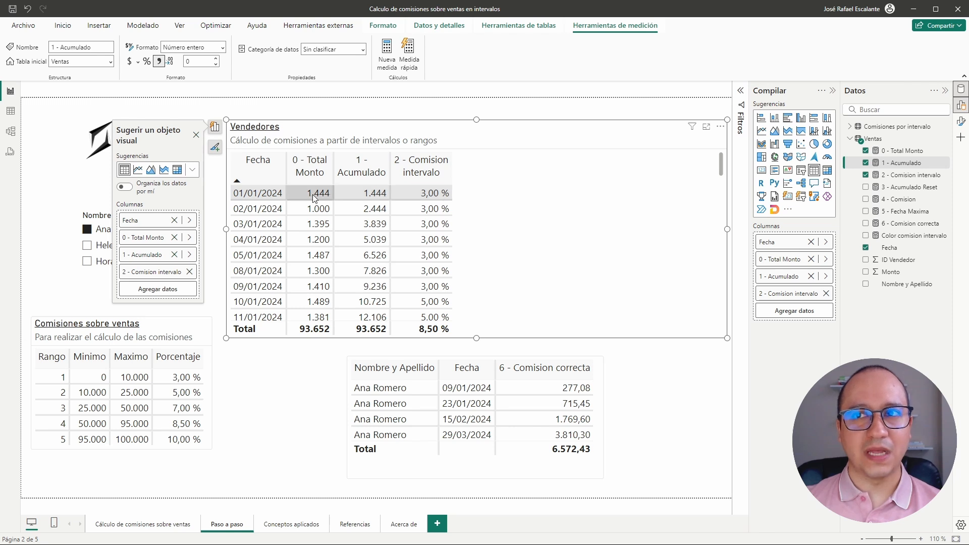
Examine the 2 - Comision intervalo formula, highlighting the SUM of Porcentaje and the AND conditions on Minimo and Maximo, and close it
click(913, 175)
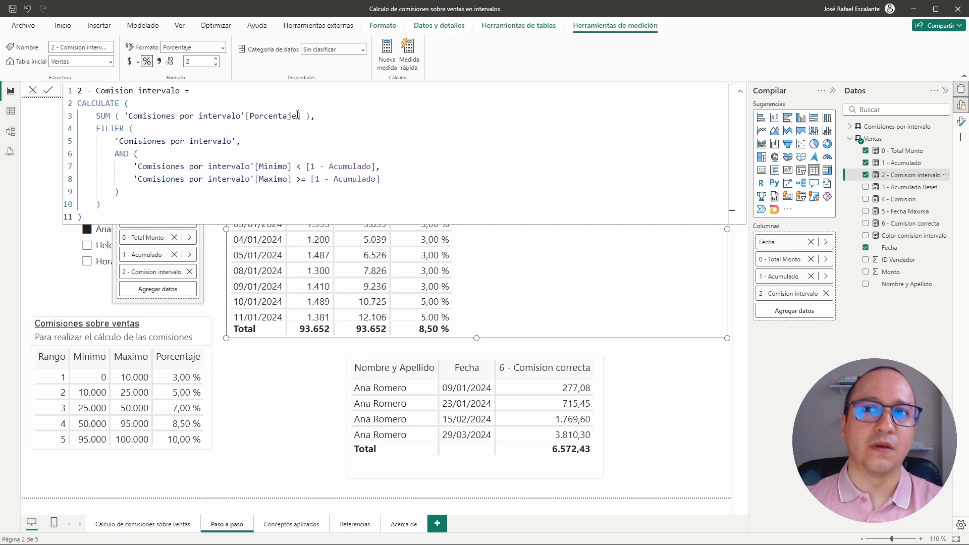
drag(311, 115, 98, 117)
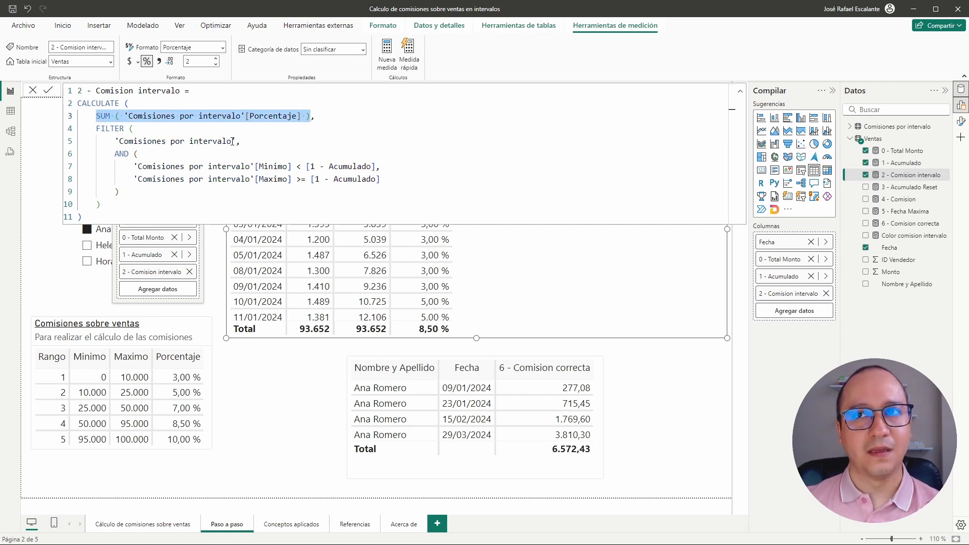
drag(236, 141, 176, 155)
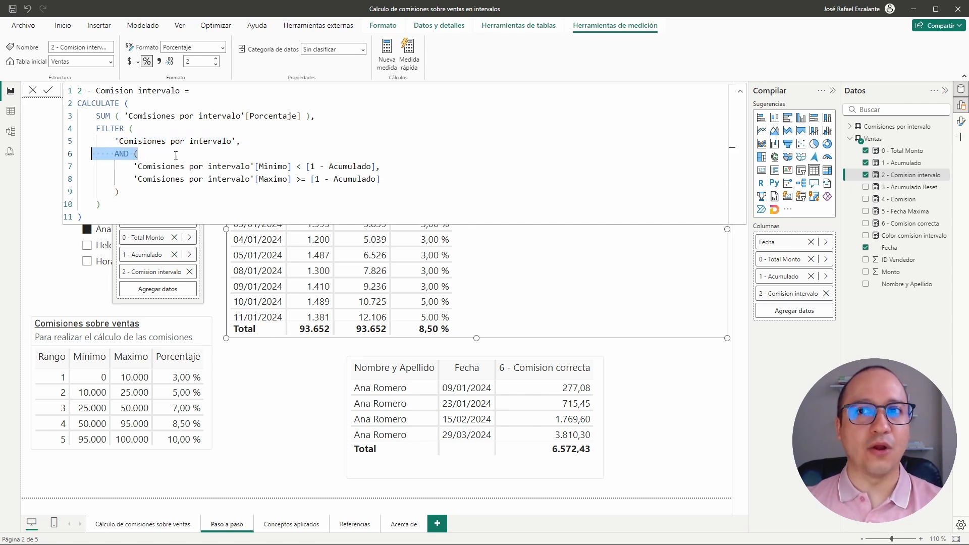
drag(292, 166, 131, 168)
drag(306, 167, 371, 167)
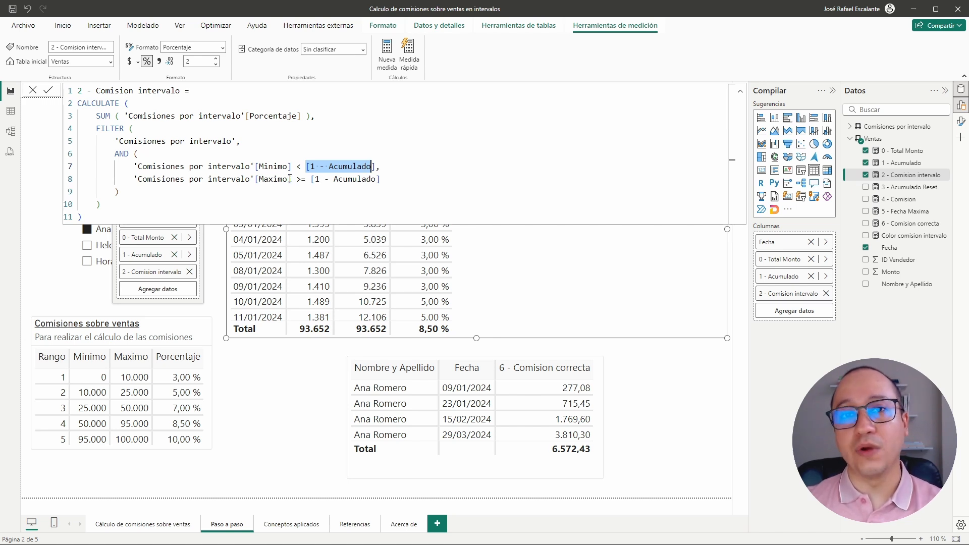
click(381, 180)
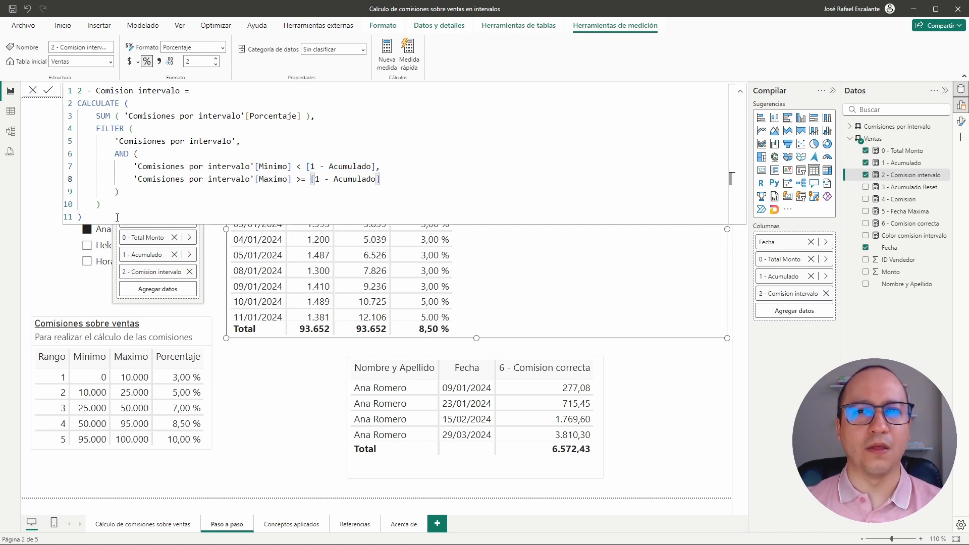
drag(82, 217, 79, 94)
click(132, 129)
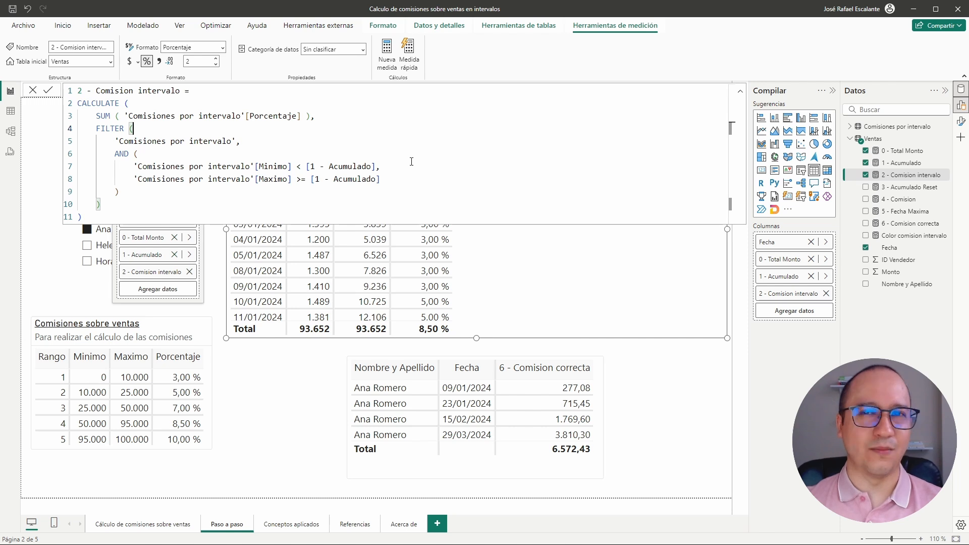
key(Down)
key(Down)
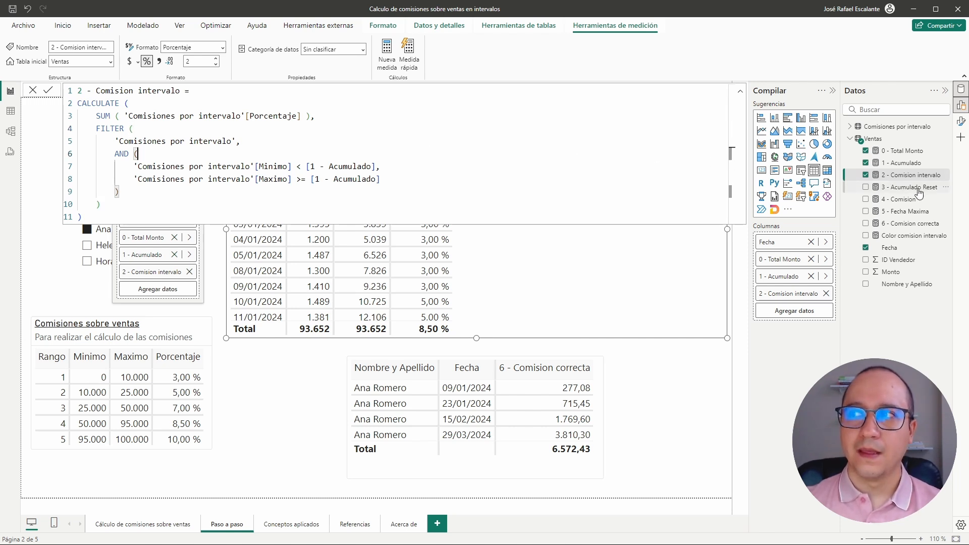
click(569, 249)
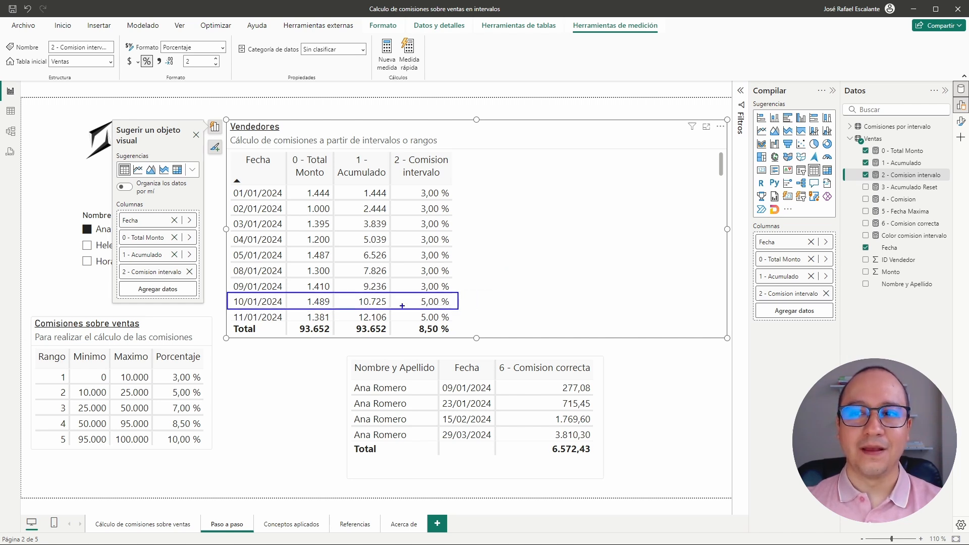
Annotate the 10/01/2024 row and the 3,00 % rows above it in the Vendedores table, and clear the annotations
drag(347, 252, 352, 302)
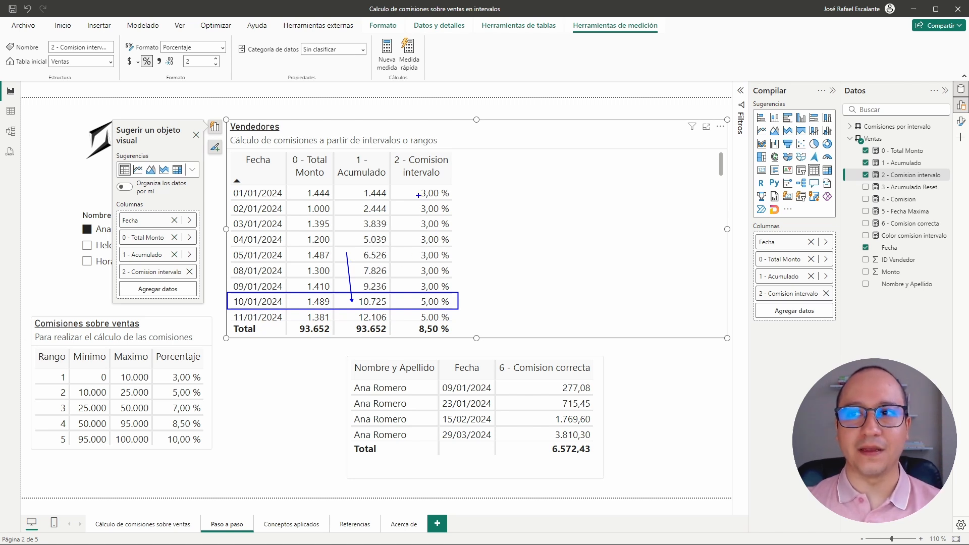
key(r)
drag(390, 184, 459, 292)
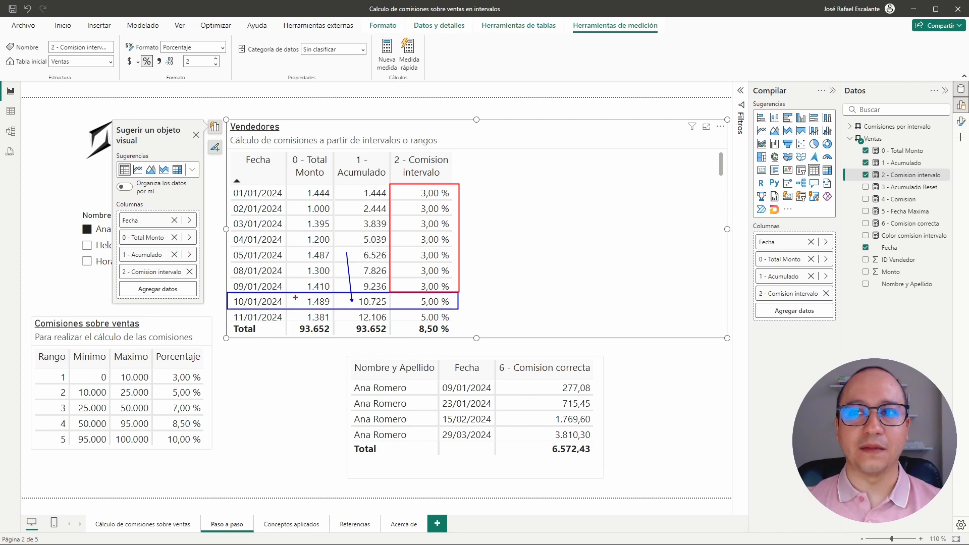
drag(301, 300, 256, 351)
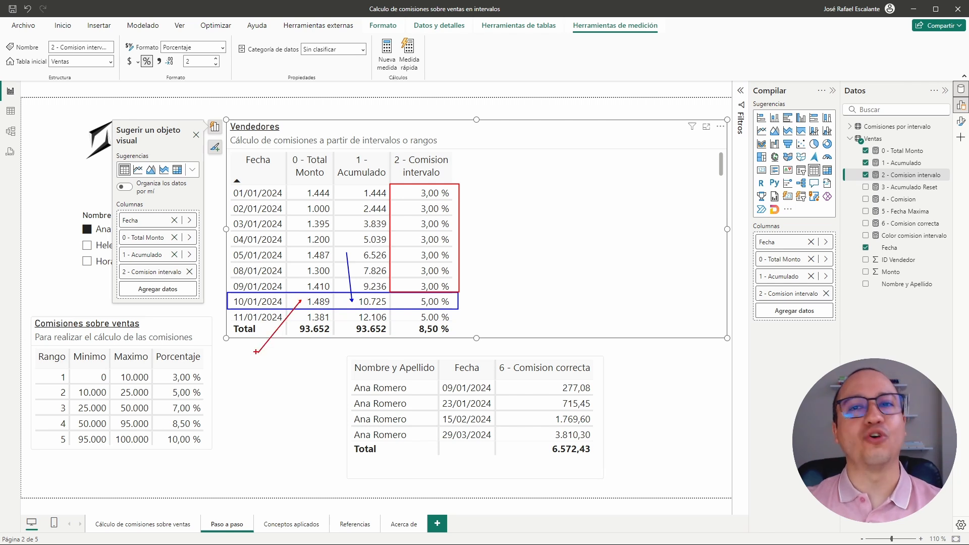
key(Escape)
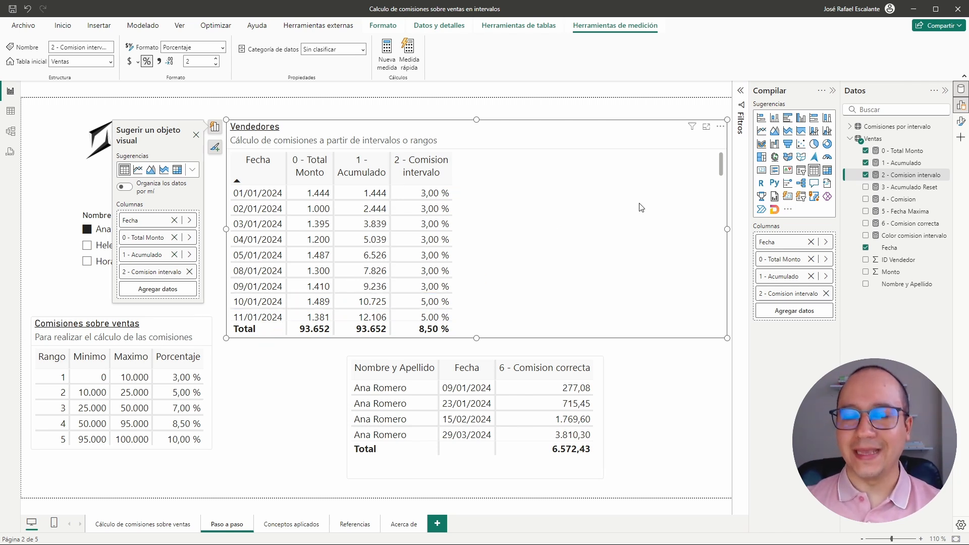
Add the 3 - Acumulado Reset measure to the Vendedores table and adjust it and 2 - Comision intervalo to two-line headers
drag(912, 187, 668, 218)
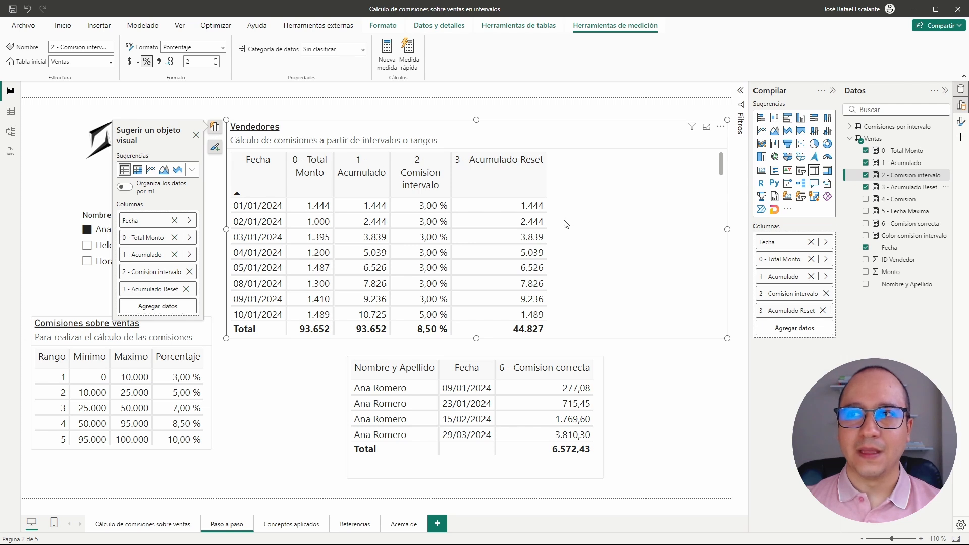
mouse_move(530, 175)
mouse_down()
mouse_move(509, 177)
mouse_move(522, 178)
mouse_up()
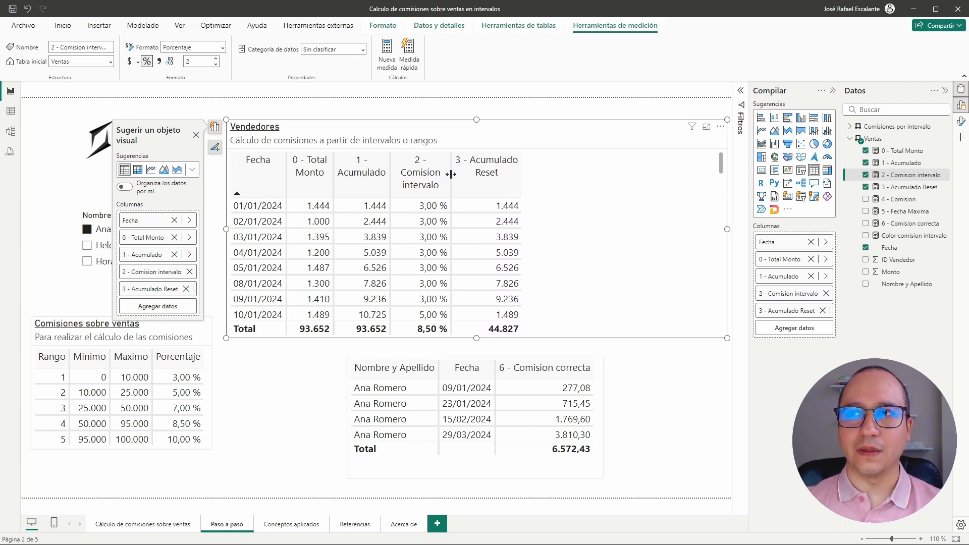
drag(451, 176, 453, 174)
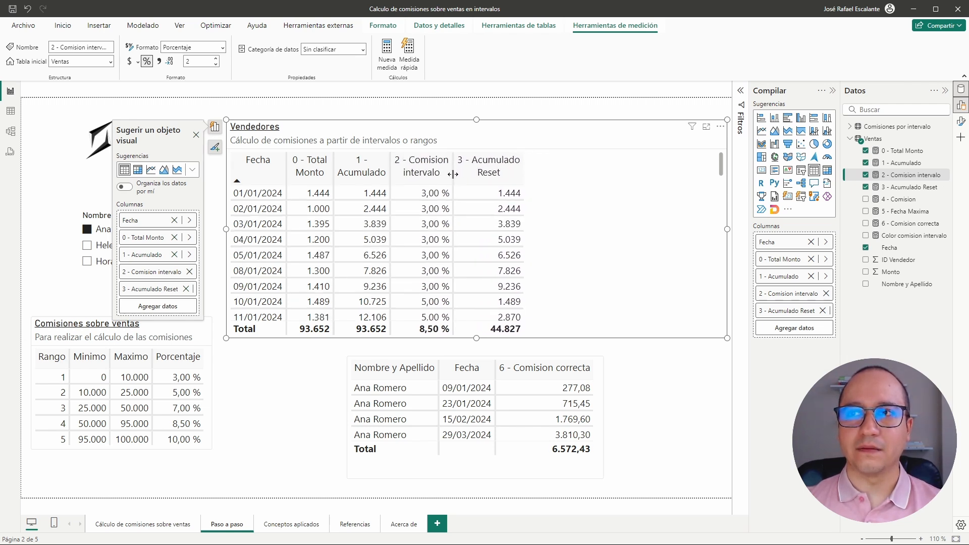
Examine the 3 - Acumulado Reset formula, marking its && conditions and the use of the _Comision variable, and close it
click(906, 187)
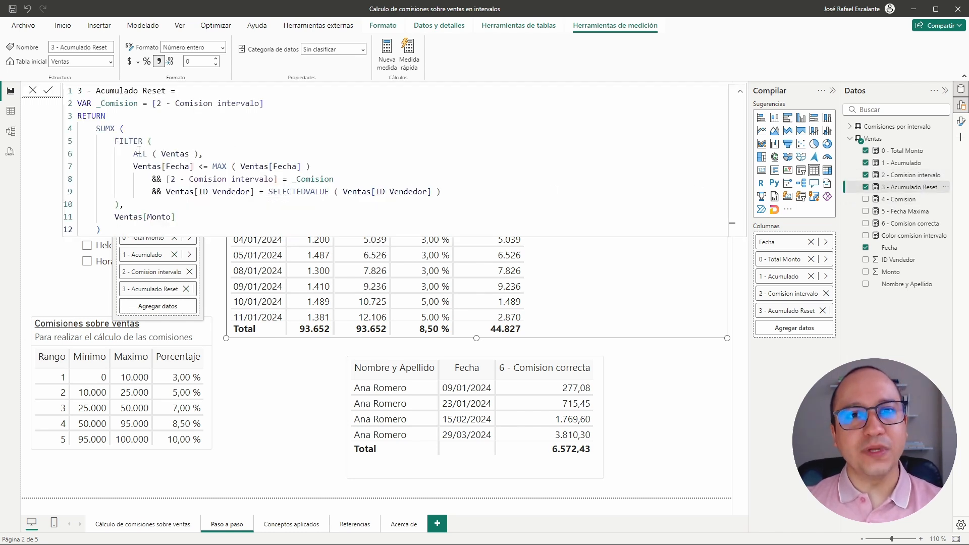
drag(318, 166, 71, 131)
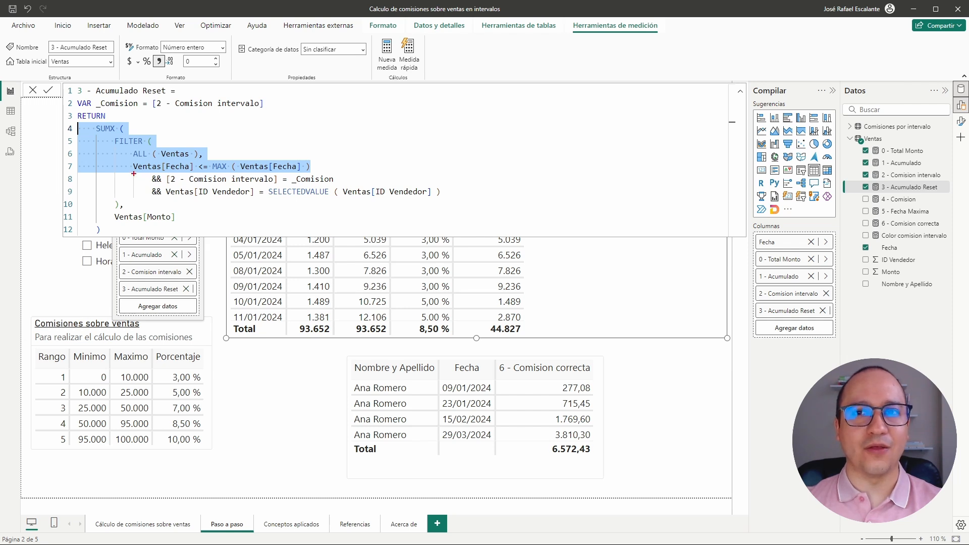
mouse_move(134, 173)
mouse_down()
mouse_move(286, 179)
mouse_move(447, 202)
mouse_up()
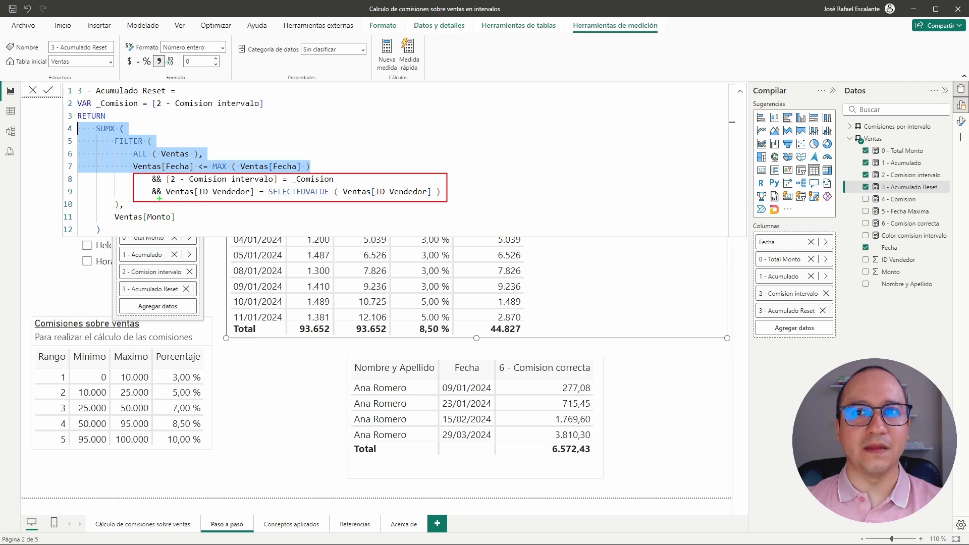
drag(150, 197, 433, 199)
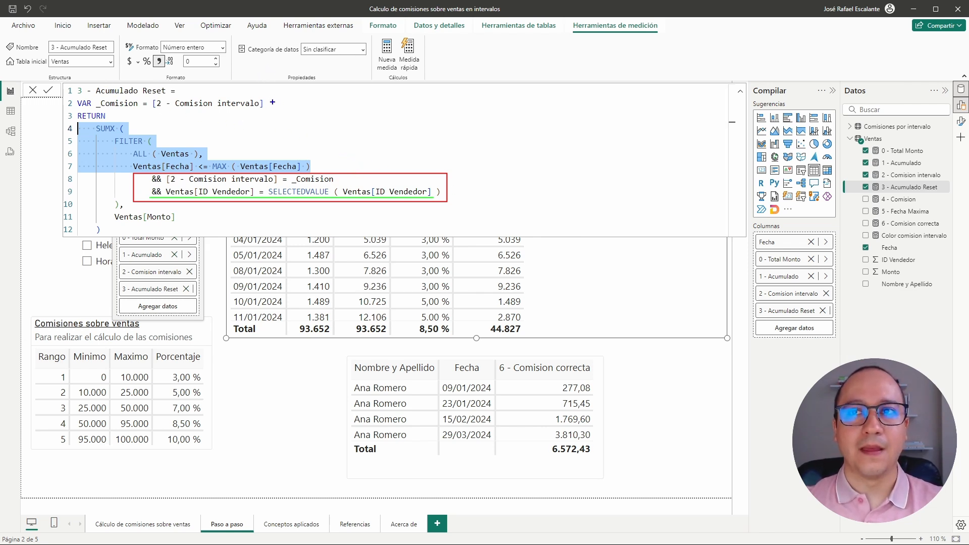
drag(273, 102, 382, 102)
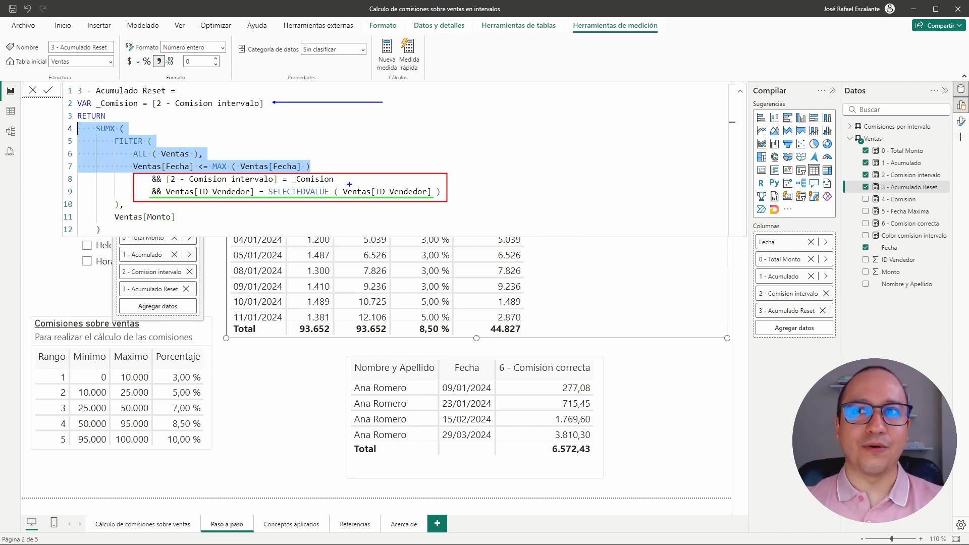
drag(340, 177, 405, 177)
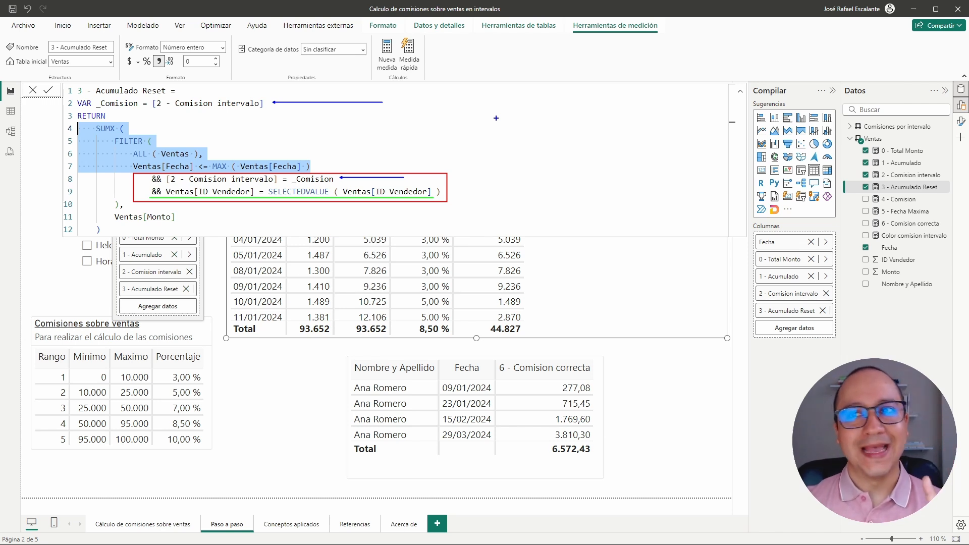
key(Escape)
key(Escape)
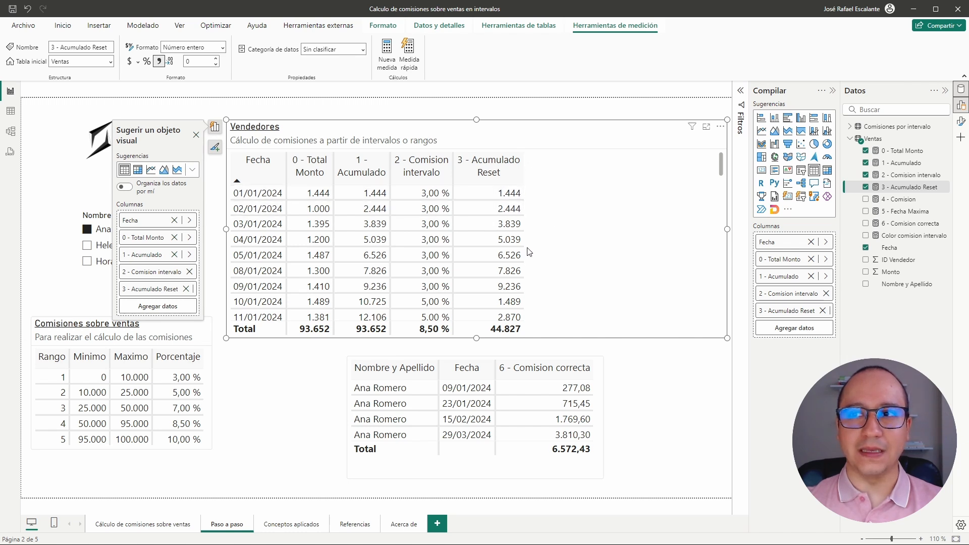
Check through the Vendedores table rows where 3 - Acumulado Reset restarts at each change of commission interval
scroll(525, 268, down, 3)
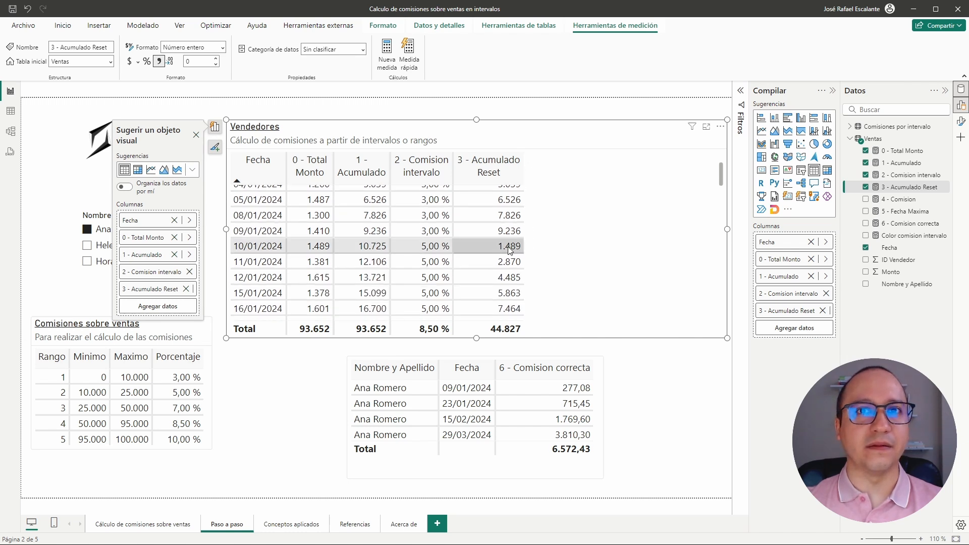
scroll(508, 250, down, 6)
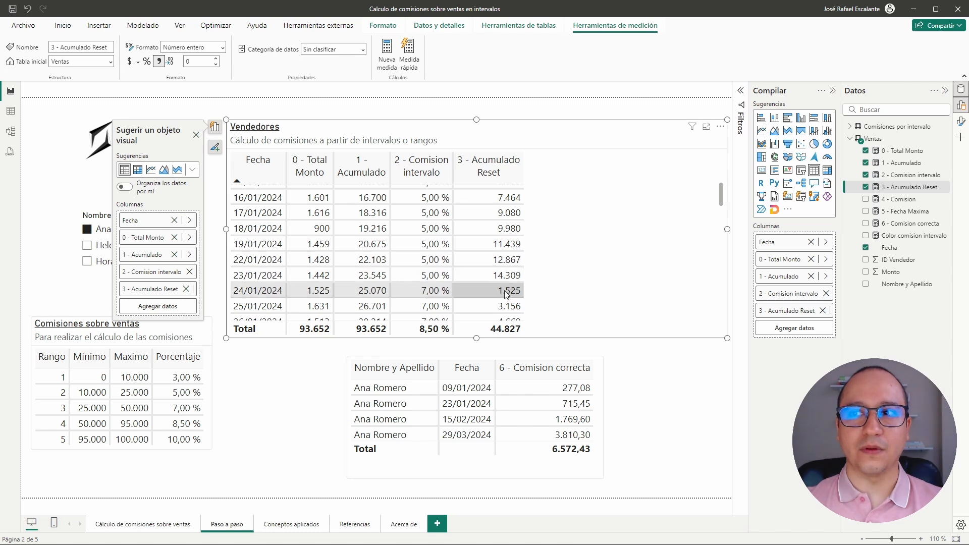
scroll(501, 292, down, 4)
scroll(503, 291, down, 10)
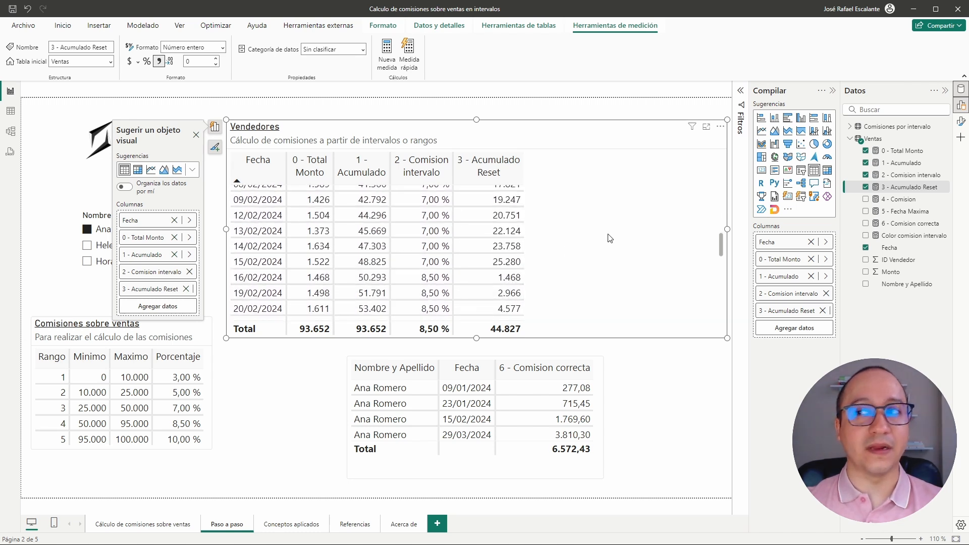
In the 3 - Acumulado Reset formula, replace _Comision in the line 8 condition with [2 - Comision intervalo] and commit the change
click(908, 187)
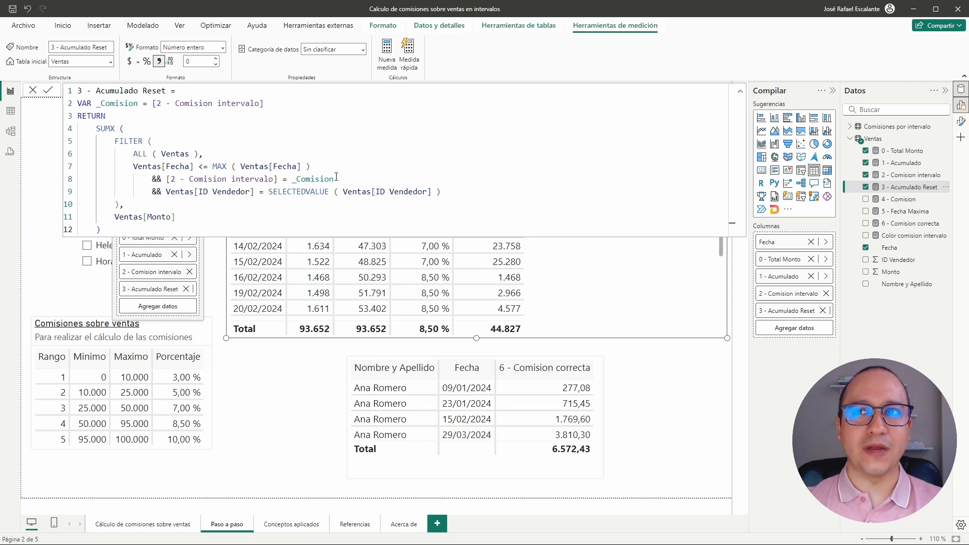
double_click(335, 178)
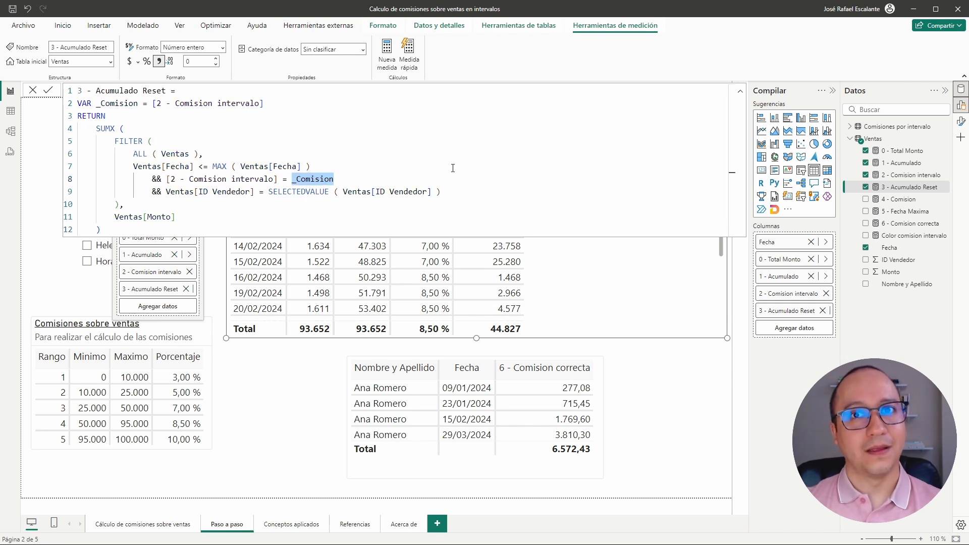
text([)
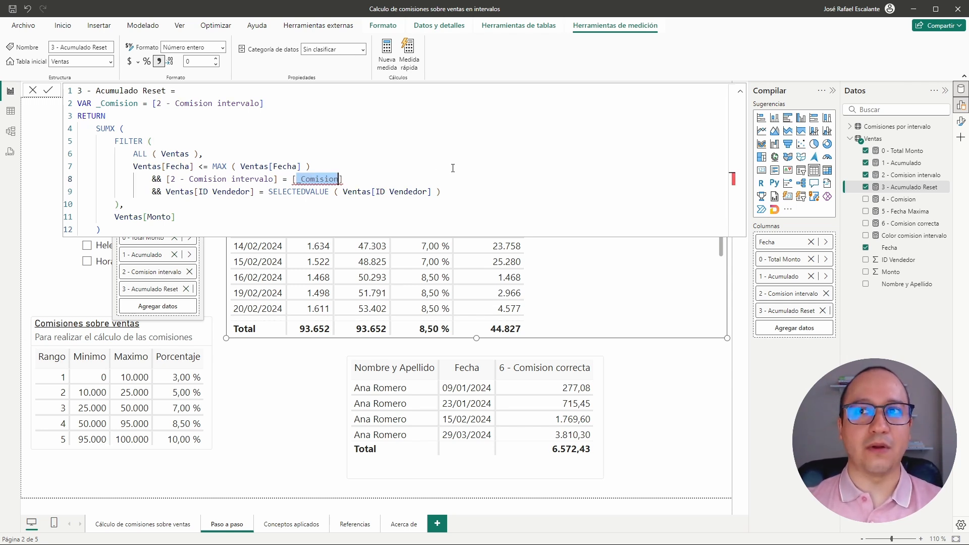
text(2)
key(Tab)
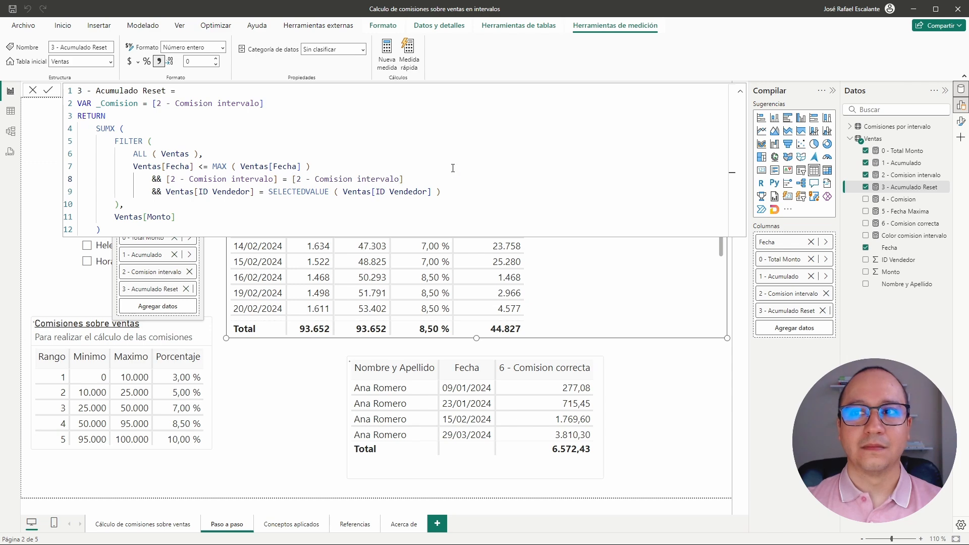
key(Return)
click(452, 169)
key(Escape)
Compare the 09/01/2024 and 10/01/2024 rows in the Vendedores table, marking the 1 - Acumulado and 3 - Acumulado Reset columns
scroll(568, 228, up, 8)
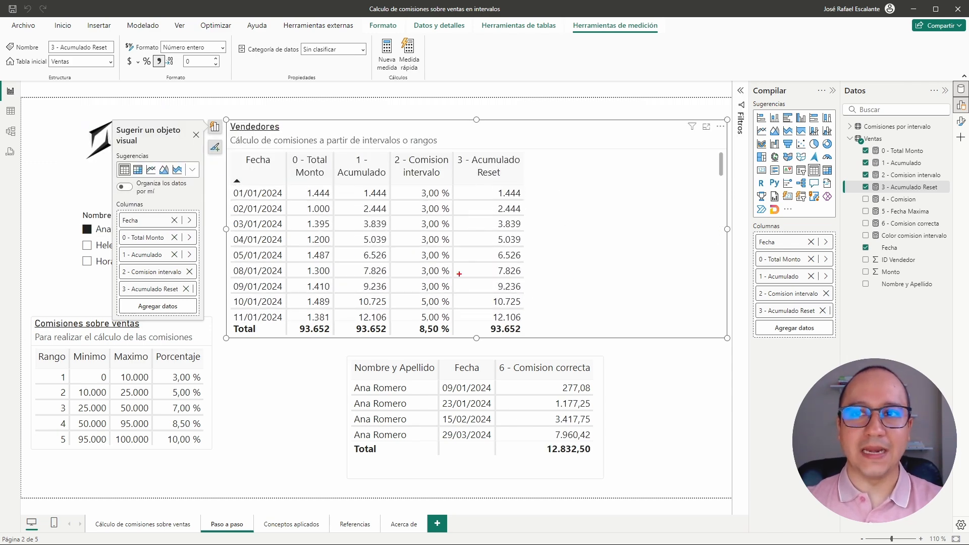
drag(227, 278, 604, 285)
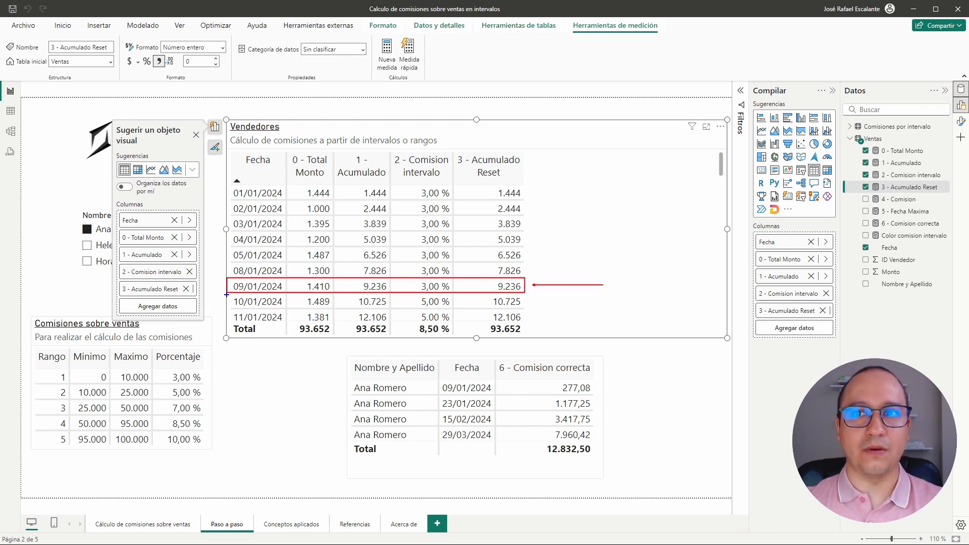
mouse_move(226, 293)
mouse_down()
mouse_move(527, 312)
mouse_move(609, 299)
mouse_up()
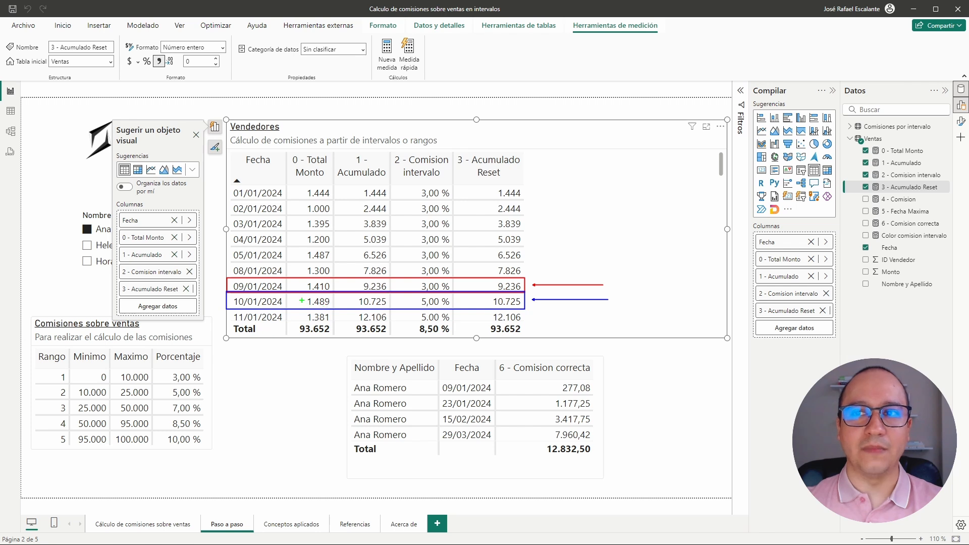
drag(302, 301, 236, 349)
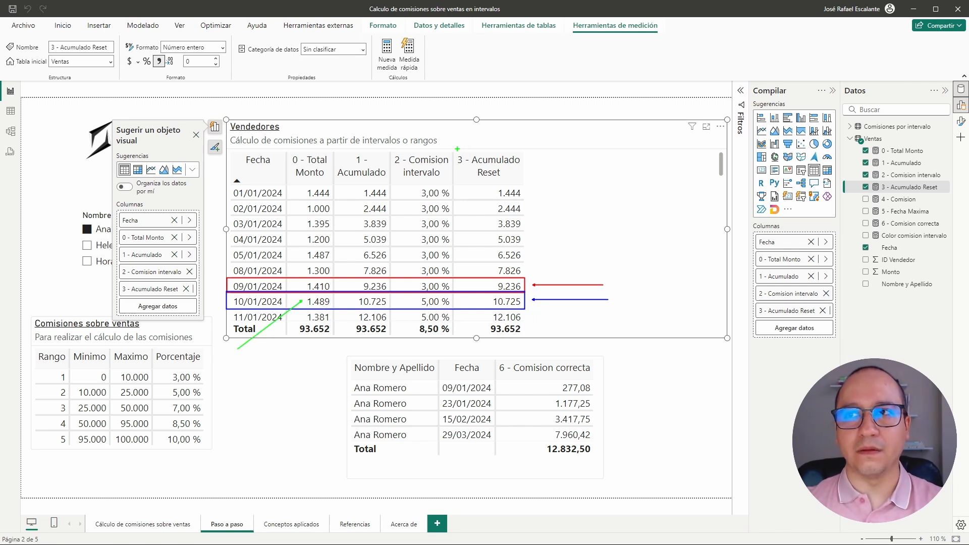
mouse_move(458, 149)
mouse_down()
mouse_move(506, 256)
mouse_move(525, 338)
mouse_up()
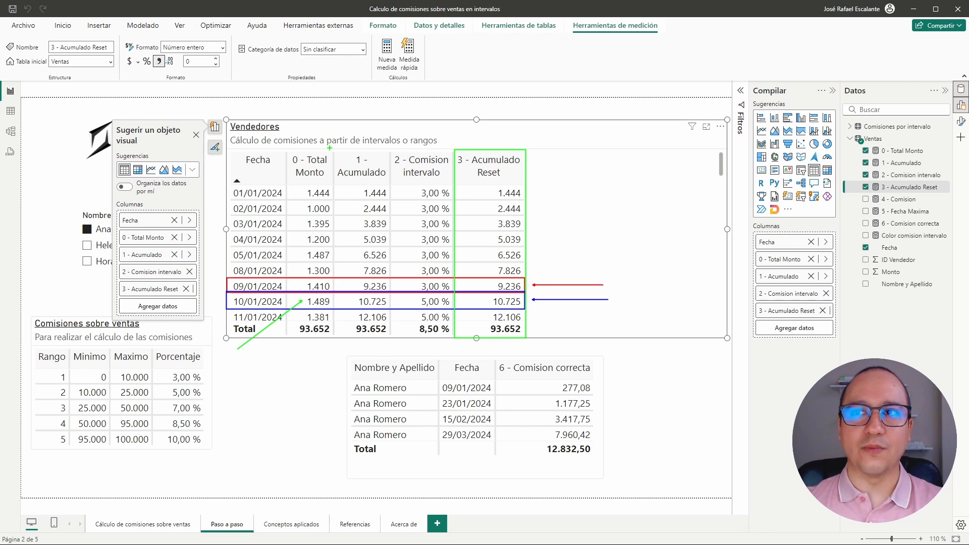
mouse_move(335, 150)
mouse_down()
mouse_move(390, 292)
mouse_move(389, 336)
mouse_up()
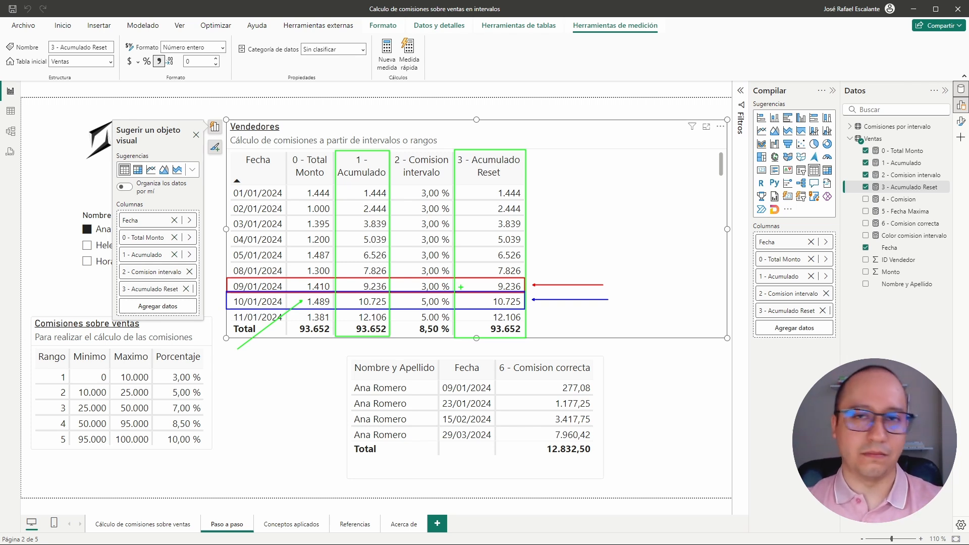
In the 3 - Acumulado Reset formula, replace the second [2 - Comision intervalo] in line 8 with _Comision and commit the change
key(Escape)
click(908, 187)
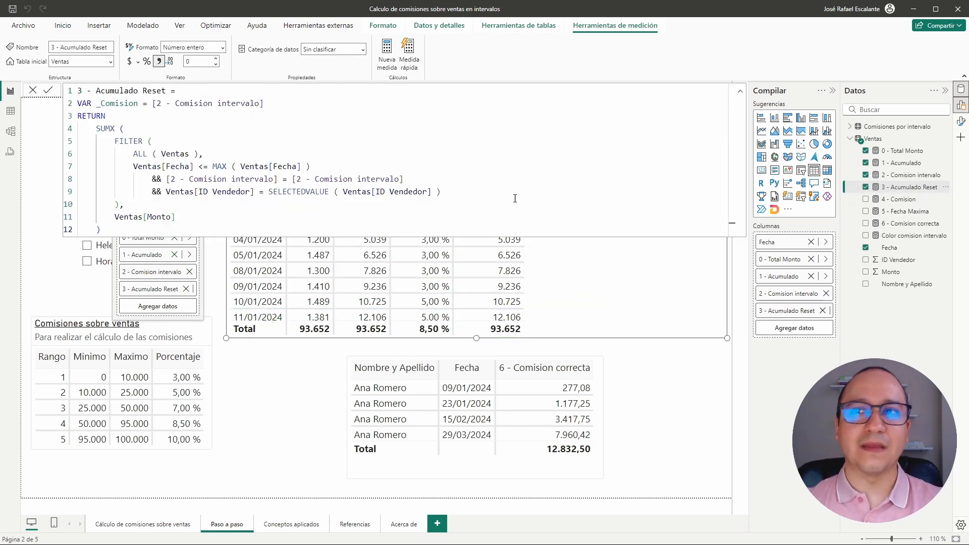
drag(403, 179, 293, 179)
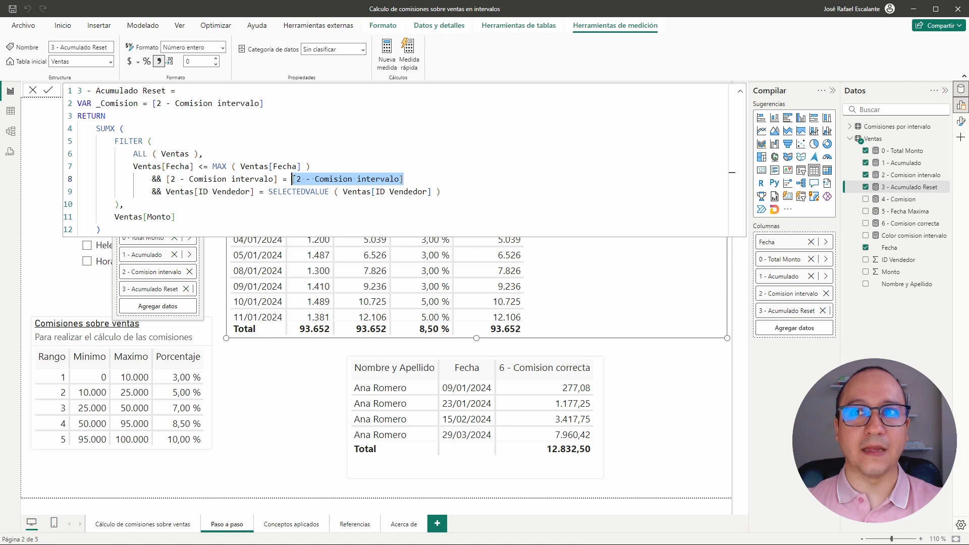
text(_Comision)
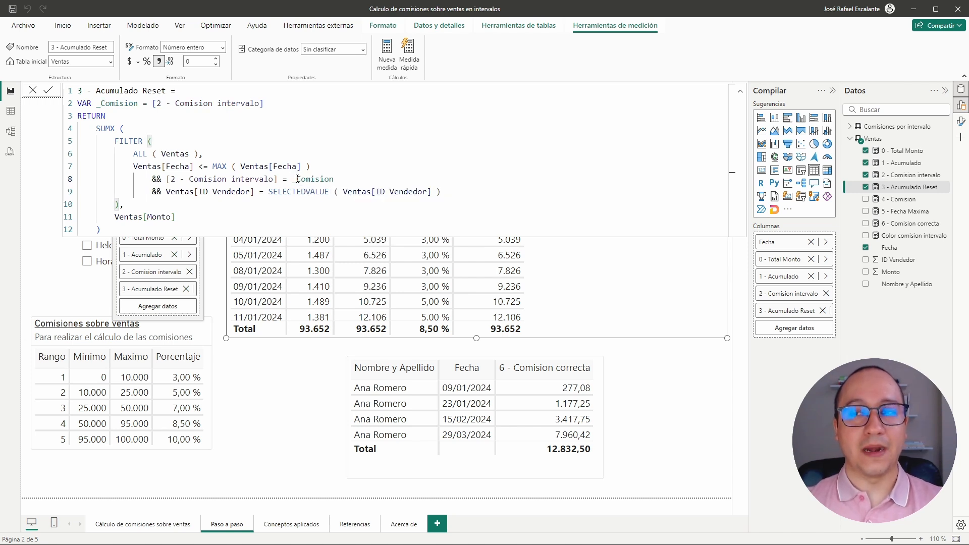
key(Return)
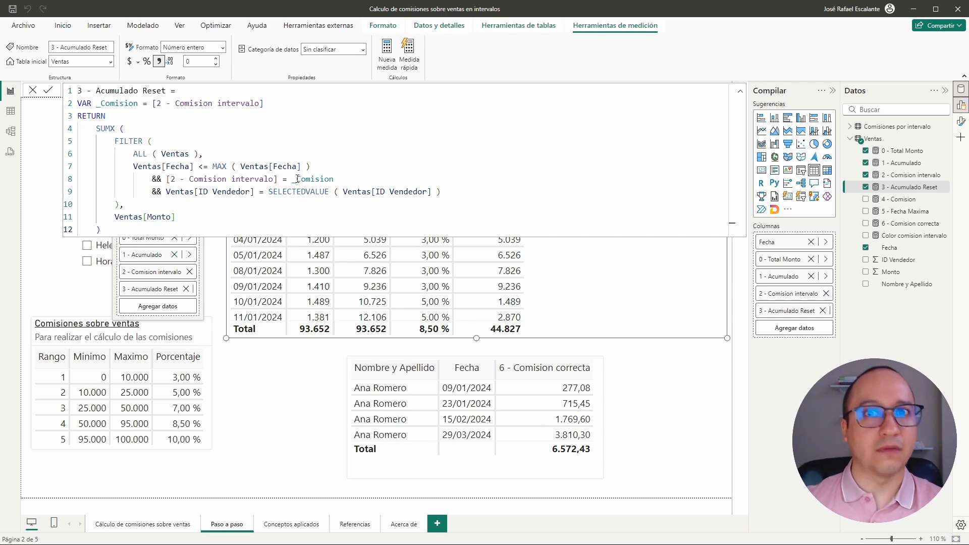
Examine the 3 - Acumulado Reset formula, marking the FILTER block, the SUMX expression, Ventas[Monto] and the Ventas[Fecha] condition, and close it
drag(353, 182, 293, 175)
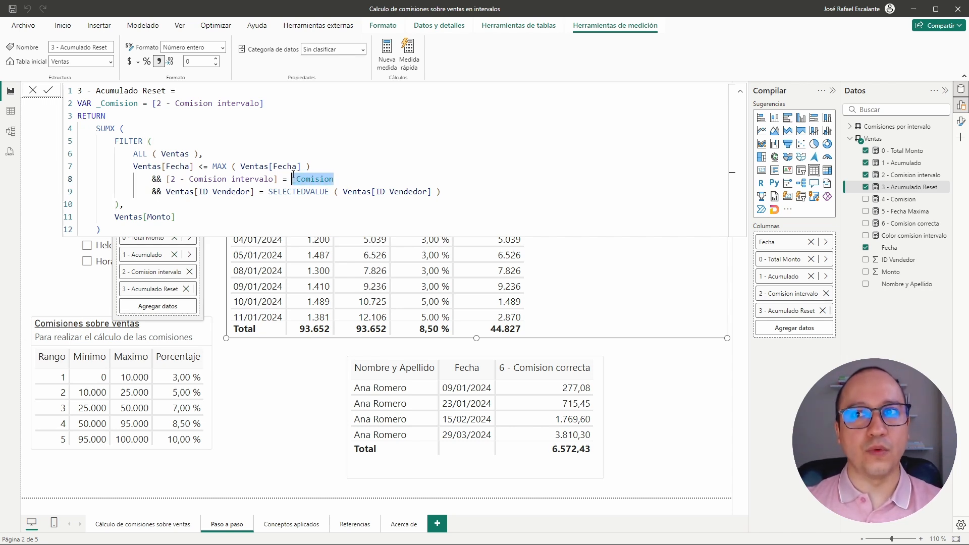
click(359, 154)
drag(152, 191, 445, 191)
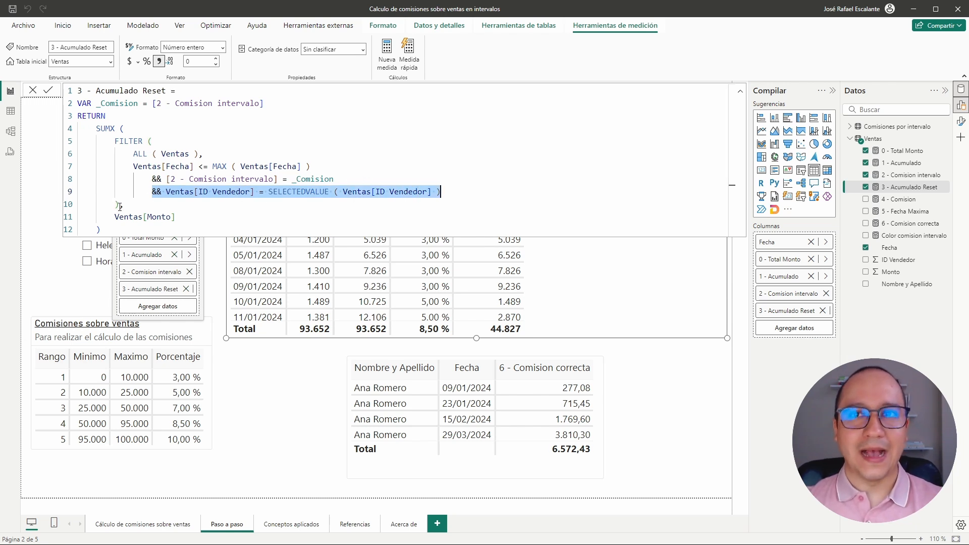
click(106, 230)
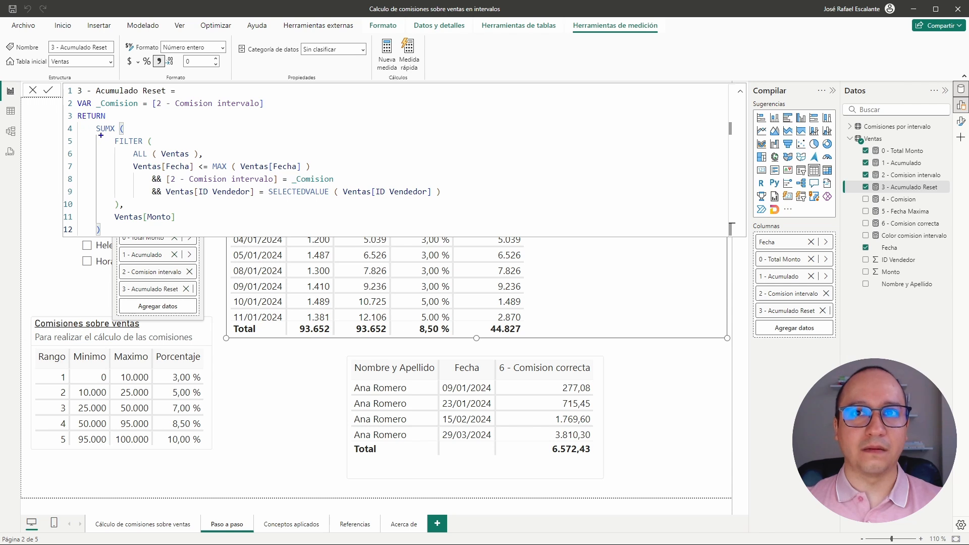
drag(95, 137, 456, 211)
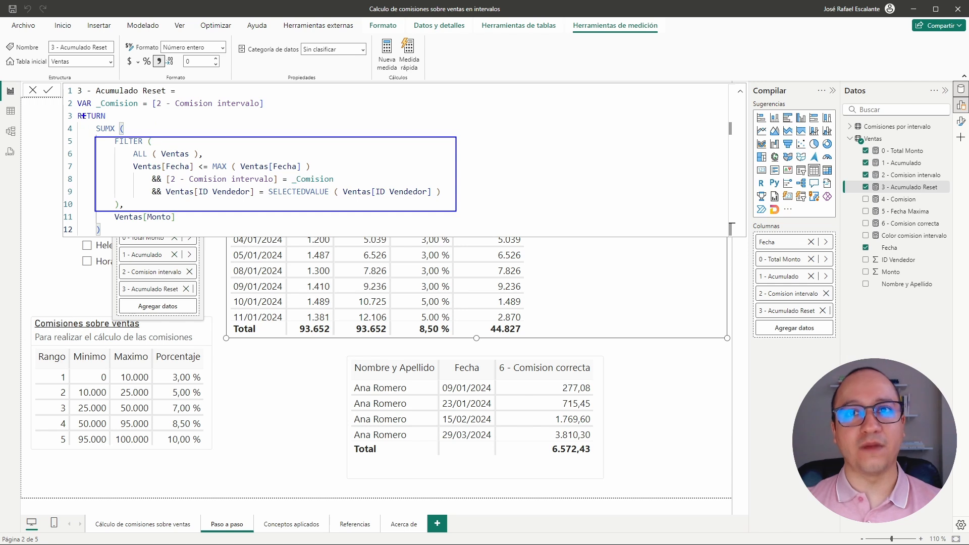
mouse_move(76, 121)
mouse_down()
mouse_move(458, 209)
mouse_move(465, 237)
mouse_move(485, 236)
mouse_up()
drag(114, 221, 174, 222)
key(g)
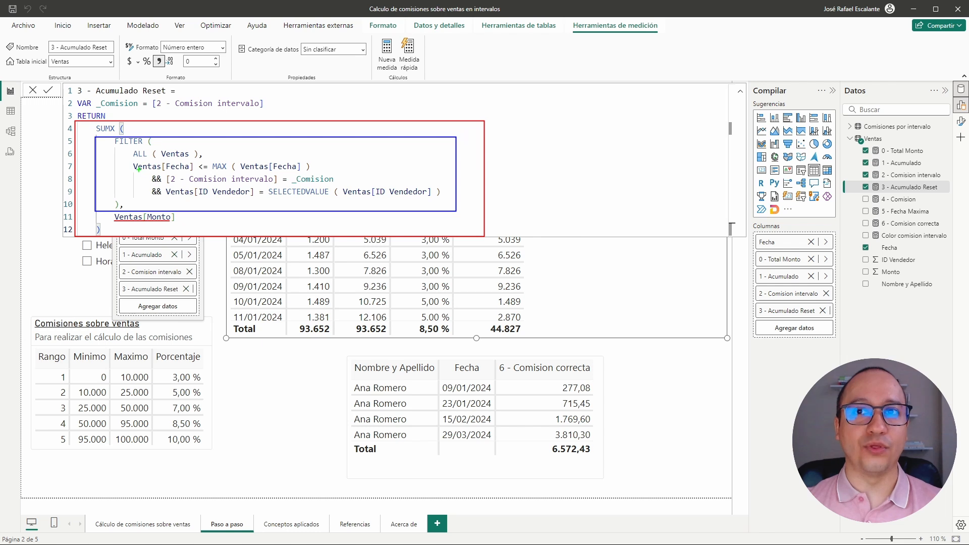
drag(133, 171, 311, 171)
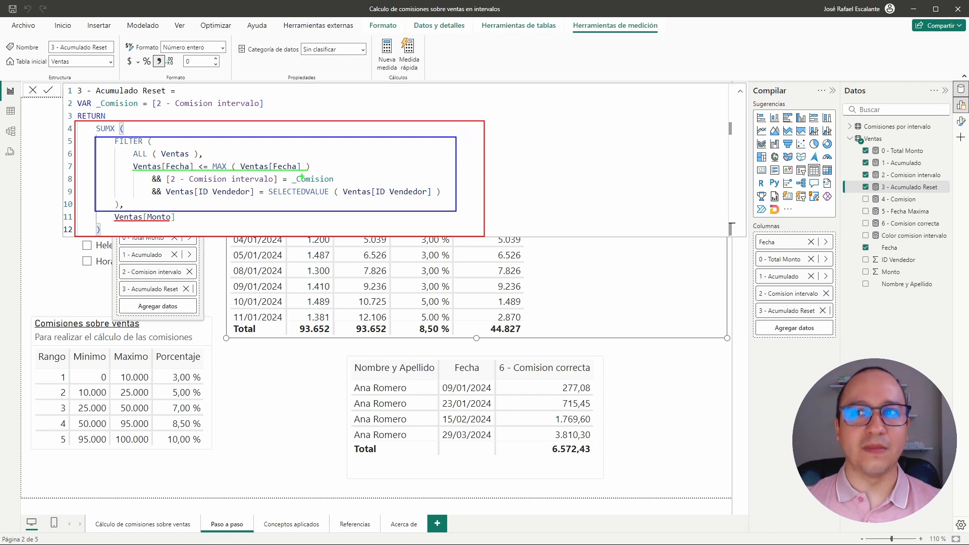
key(Escape)
key(Escape)
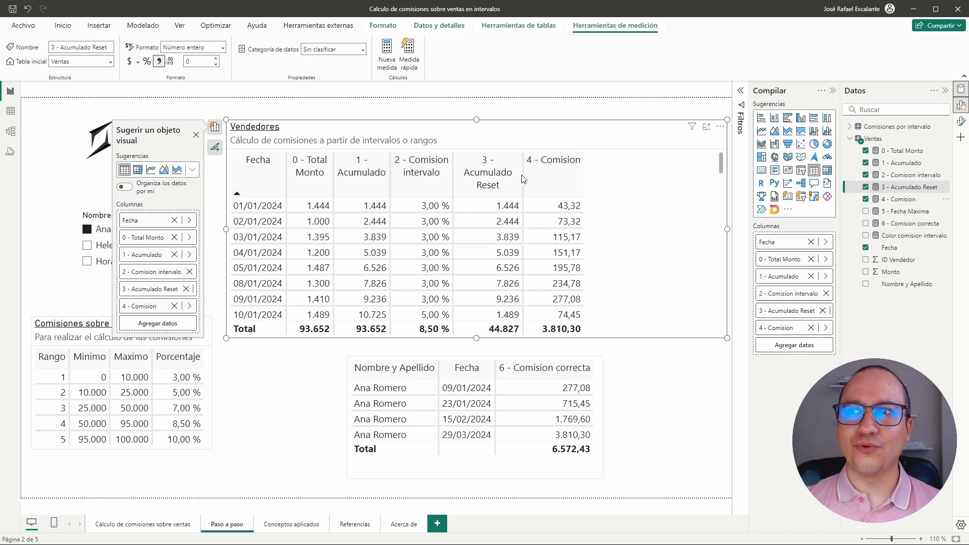
Add 4 - Comision to the Vendedores table and review its formula, marking the 2 - Comision intervalo and 3 - Acumulado Reset factors and columns
drag(523, 174, 525, 175)
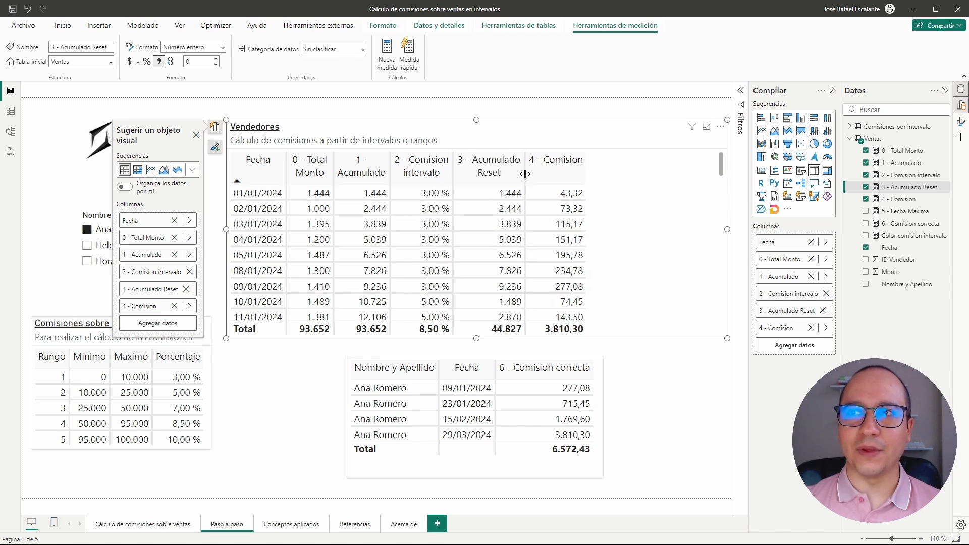
click(903, 200)
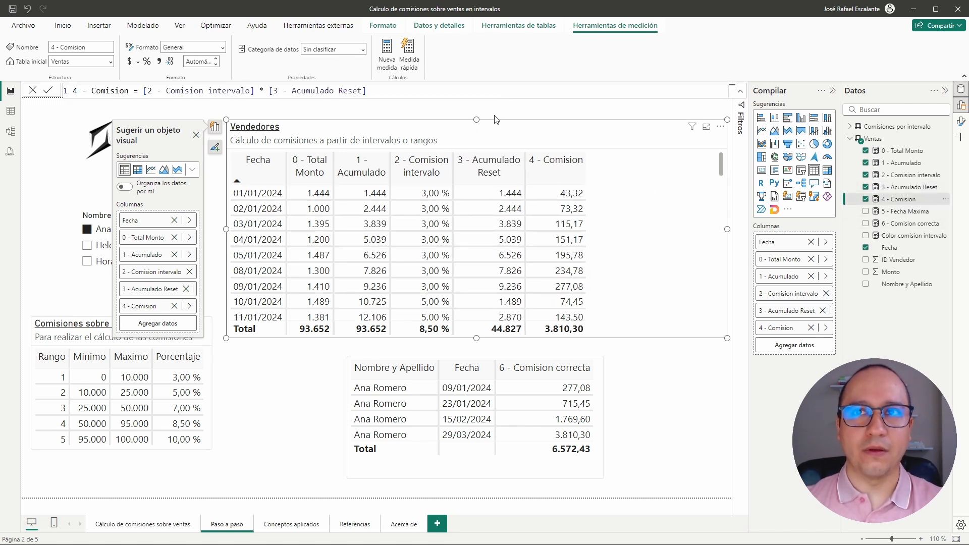
drag(389, 151, 453, 338)
drag(143, 95, 253, 95)
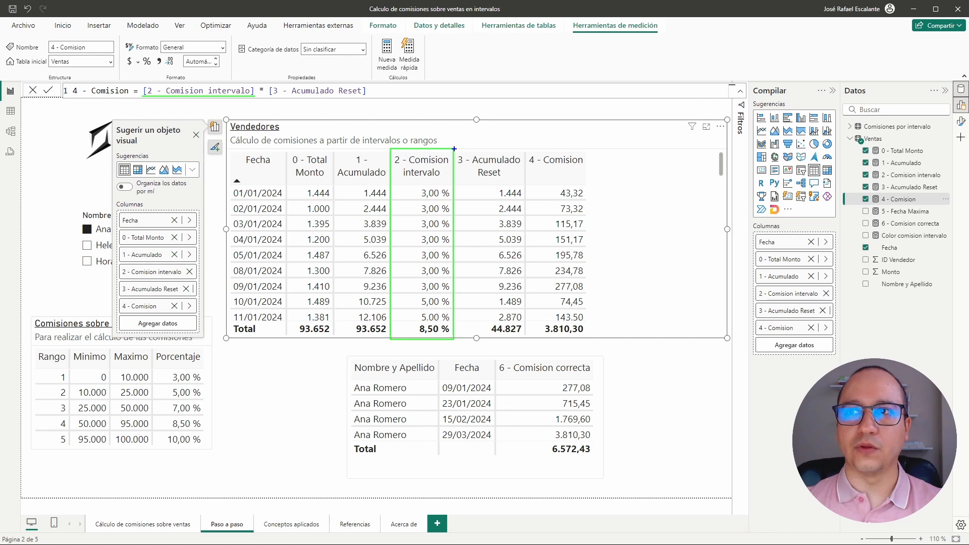
drag(455, 149, 526, 341)
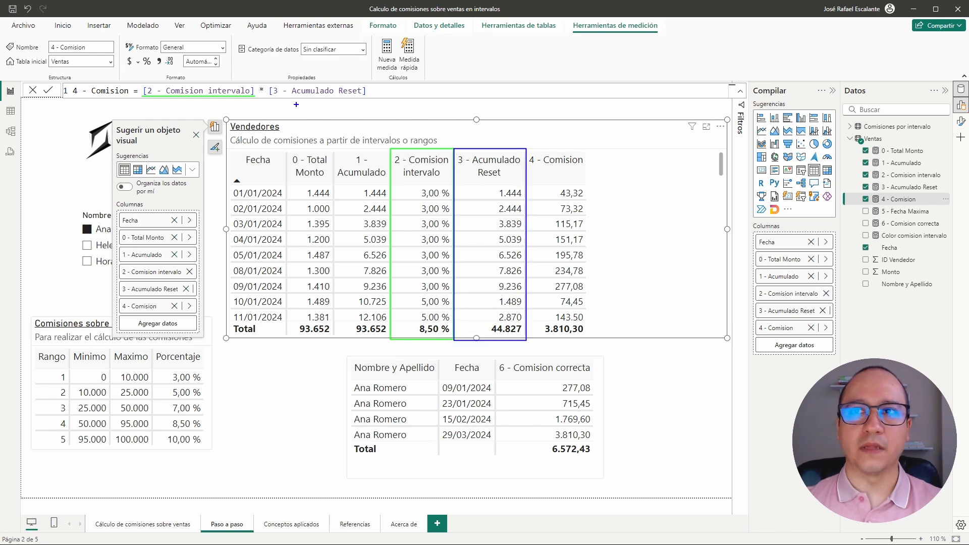
drag(266, 96, 368, 96)
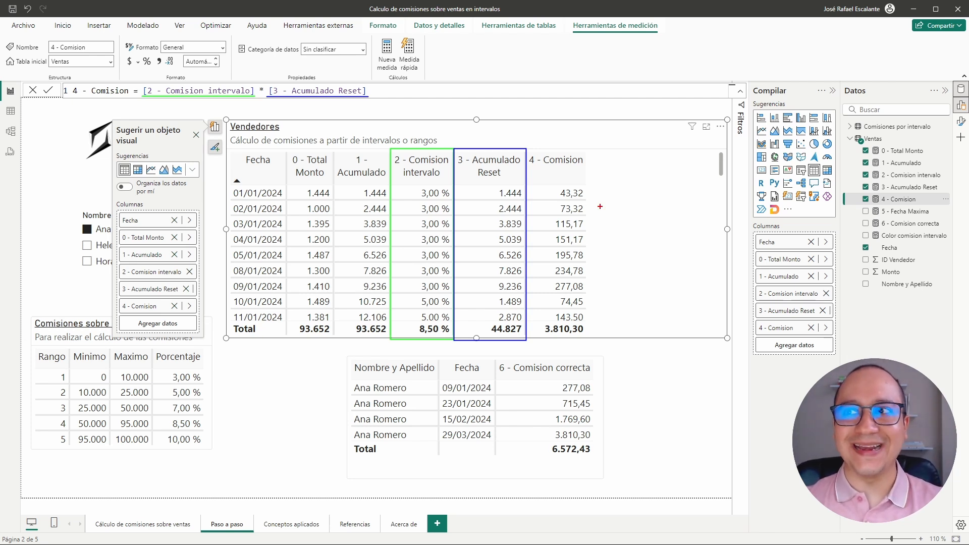
Relate the 09/01/2024 row of the Vendedores table to range 1 of the commission table, marking both rows and the Fecha column
mouse_move(229, 278)
mouse_down()
mouse_move(453, 298)
mouse_move(585, 293)
mouse_move(664, 257)
mouse_up()
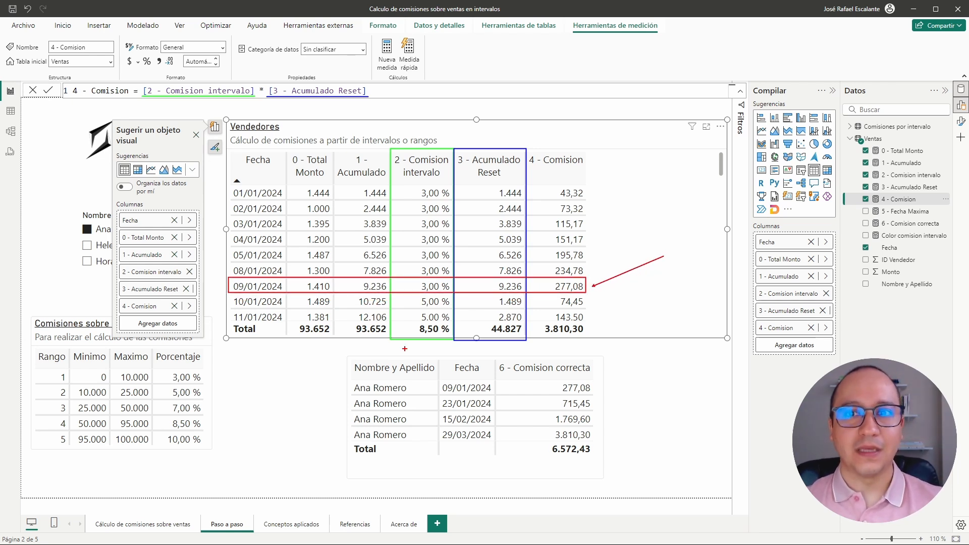
mouse_move(34, 369)
mouse_down()
mouse_move(207, 385)
mouse_move(306, 379)
mouse_up()
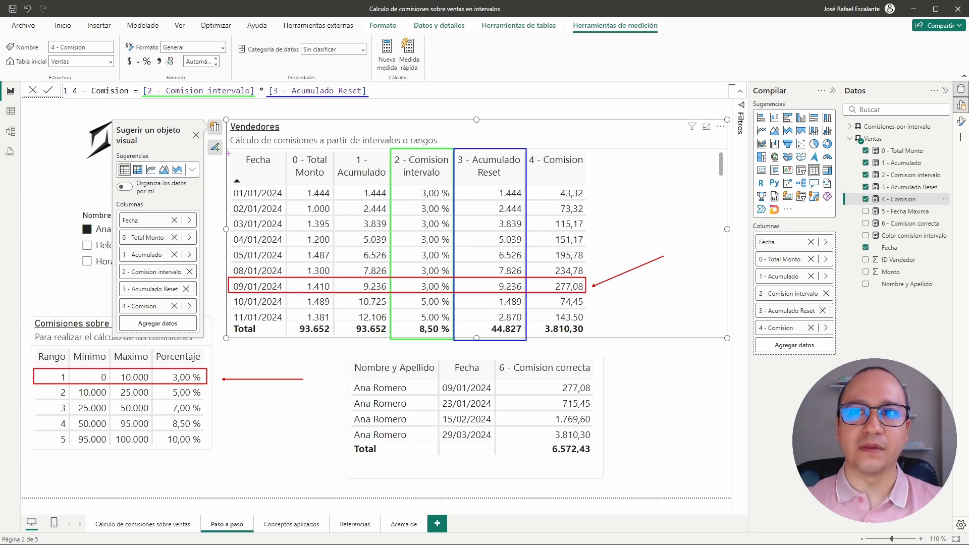
mouse_move(226, 147)
mouse_down()
mouse_move(253, 200)
mouse_move(287, 339)
mouse_up()
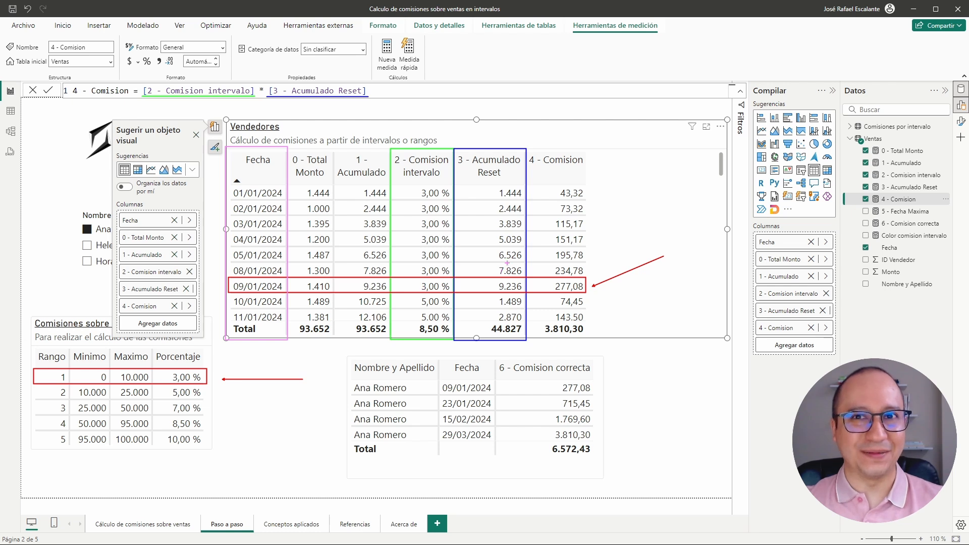
key(Escape)
Add the 5 - Fecha Maxima measure to the Vendedores table and adjust the new column's width
click(864, 211)
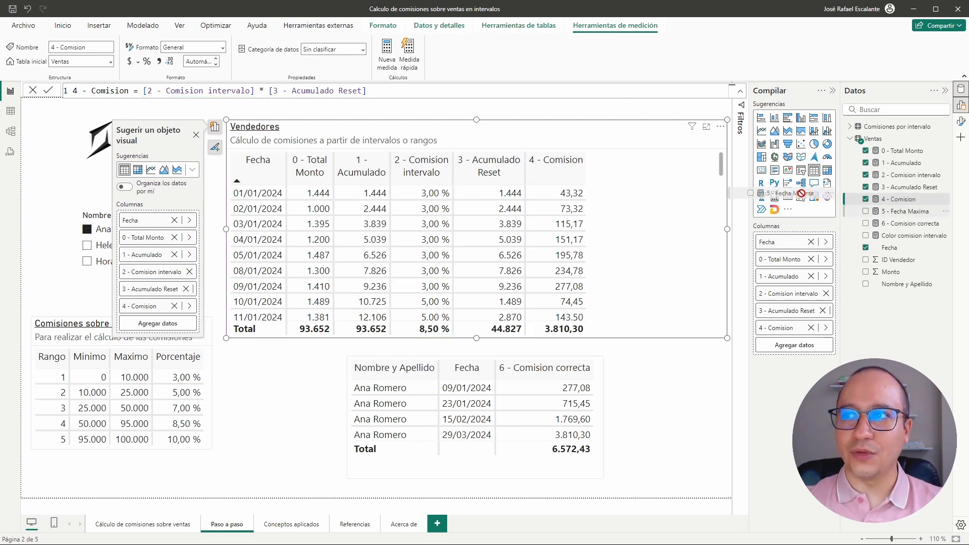
drag(669, 171, 647, 172)
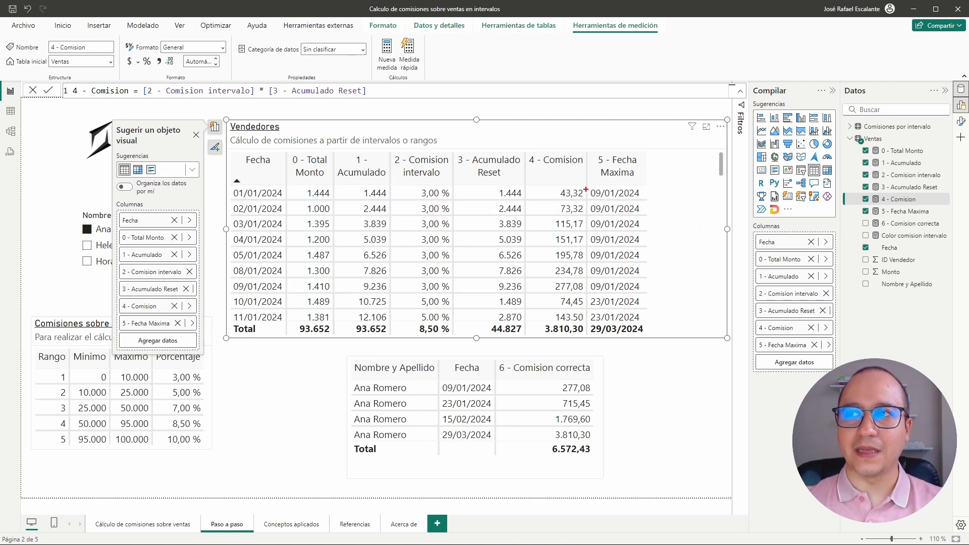
Compare Fecha with 5 - Fecha Maxima for the 01/01/2024 to 09/01/2024 rows, marking both columns and the interval's last row
drag(587, 188, 646, 293)
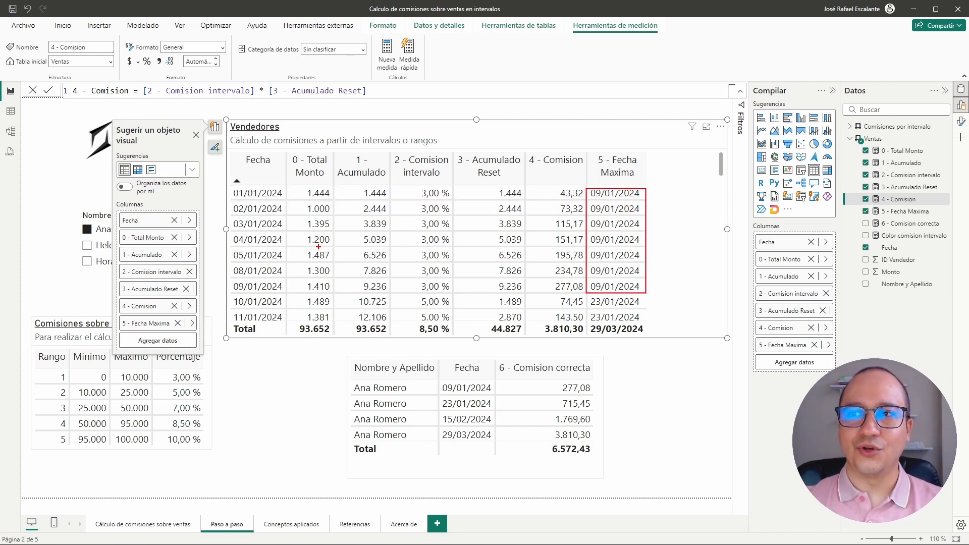
drag(229, 186, 286, 293)
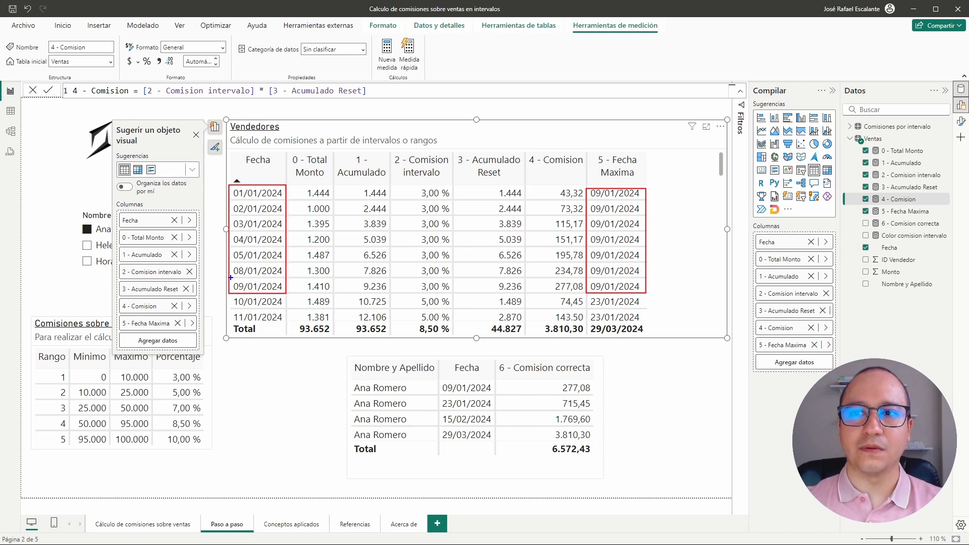
drag(231, 277, 649, 296)
key(Escape)
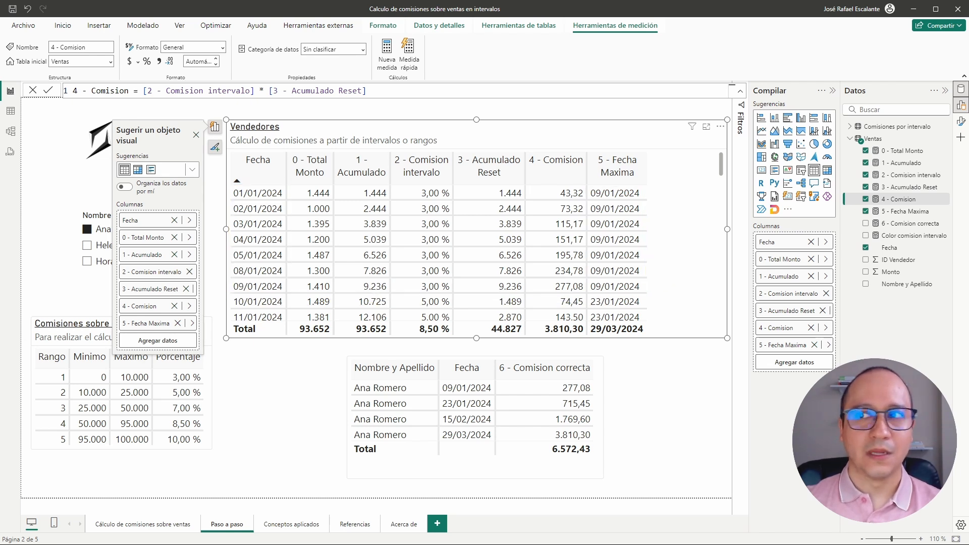
Compare Fecha with 5 - Fecha Maxima for the 16/01/2024 to 23/01/2024 rows, marking both columns and the 23/01/2024 row
scroll(708, 225, down, 3)
scroll(708, 224, down, 2)
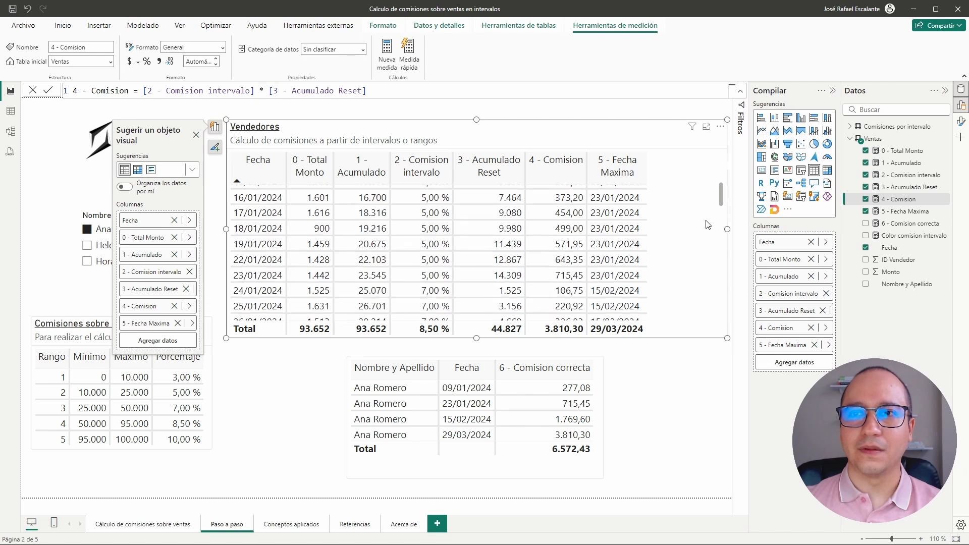
scroll(708, 224, down, 1)
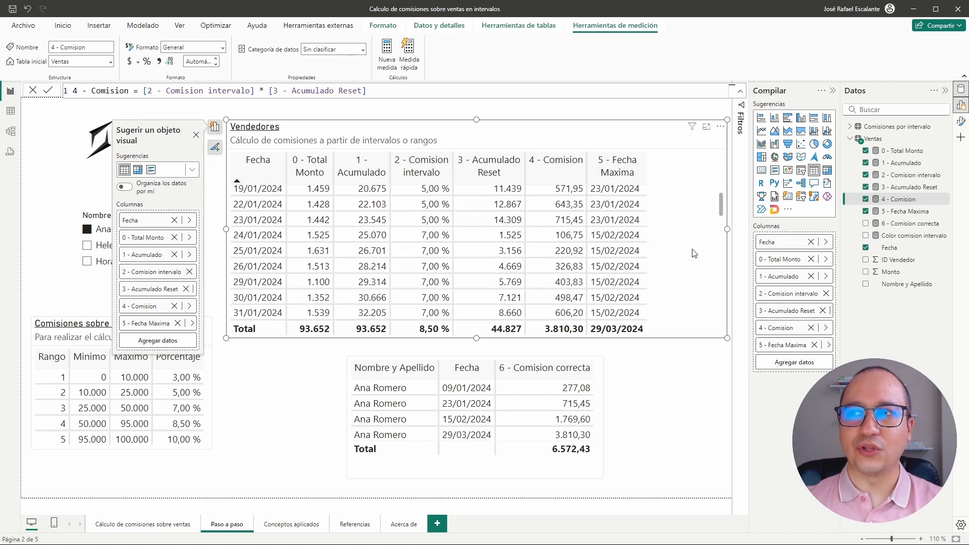
scroll(695, 254, up, 1)
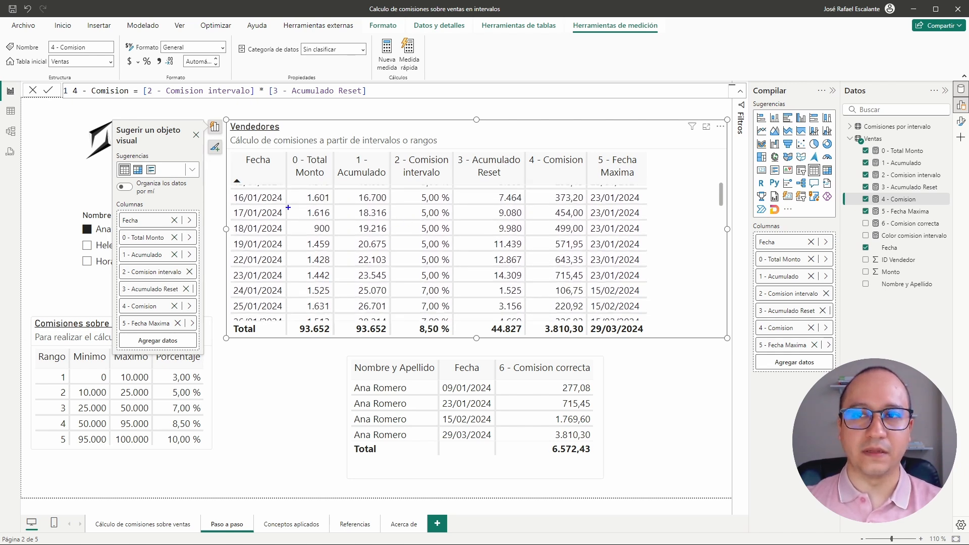
mouse_move(230, 190)
mouse_down()
mouse_move(274, 237)
mouse_move(286, 283)
mouse_up()
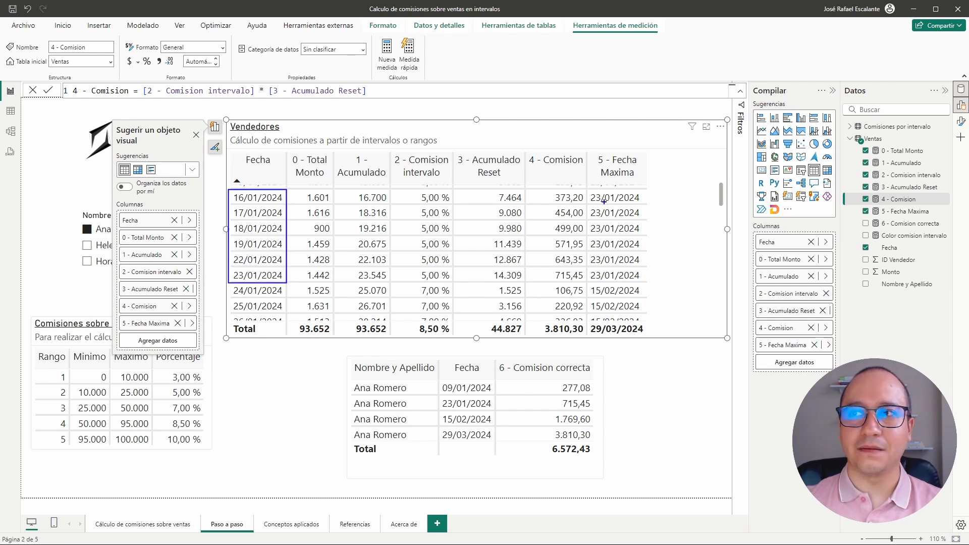
drag(588, 189, 650, 282)
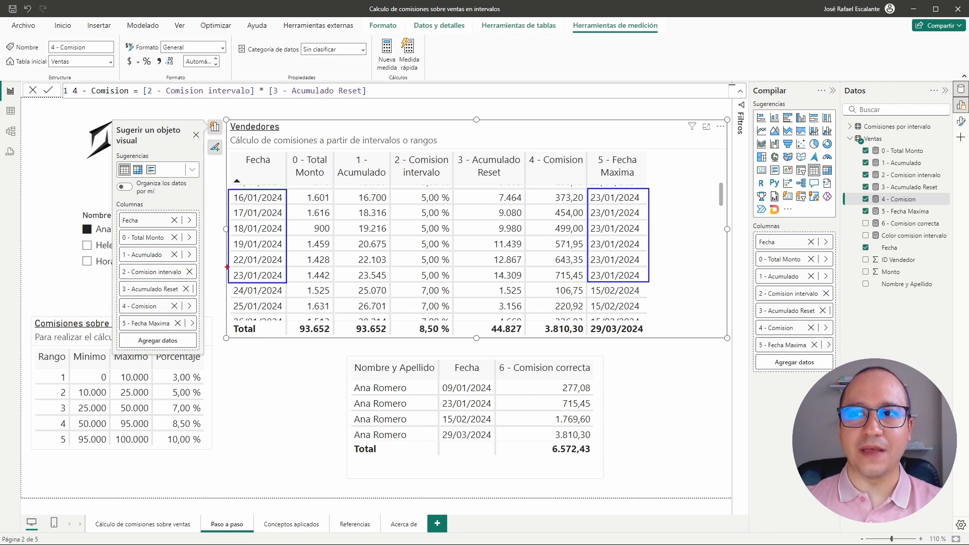
drag(227, 268, 650, 283)
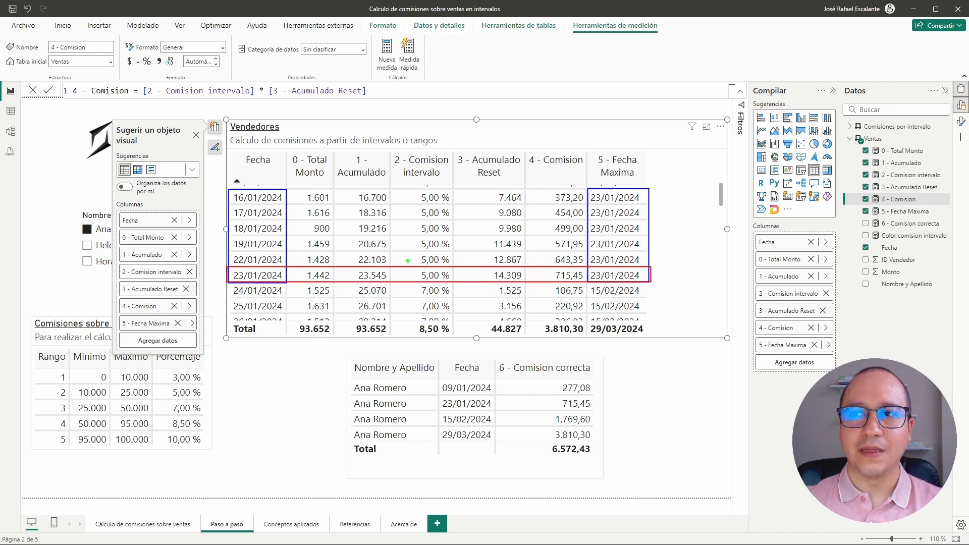
drag(410, 275, 382, 218)
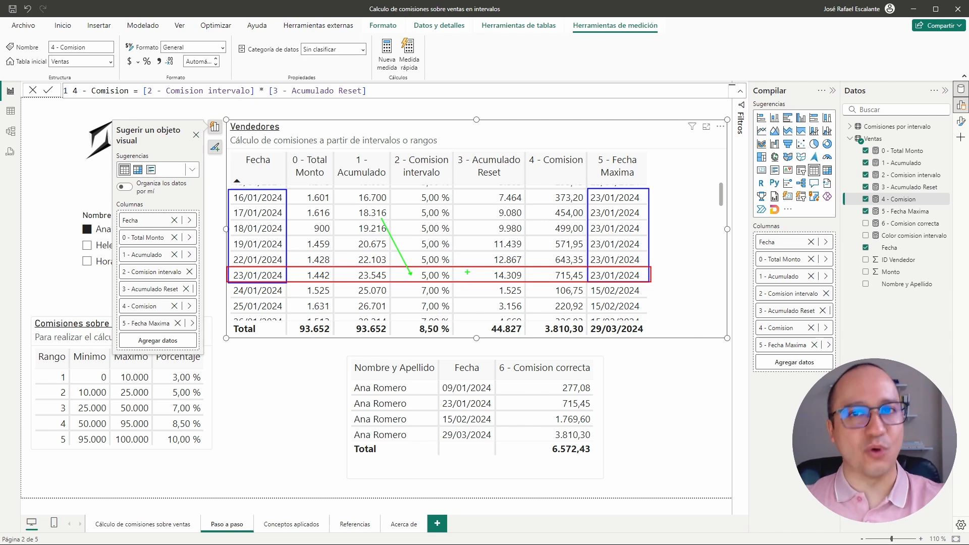
key(Escape)
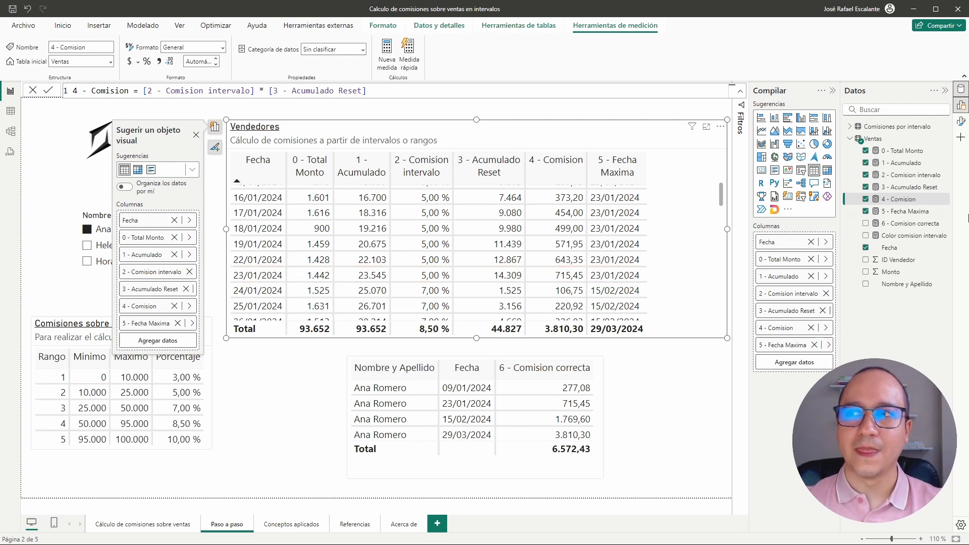
Review the 5 - Fecha Maxima formula, highlighting the MAXX function and its FILTER block over Ventas
click(908, 211)
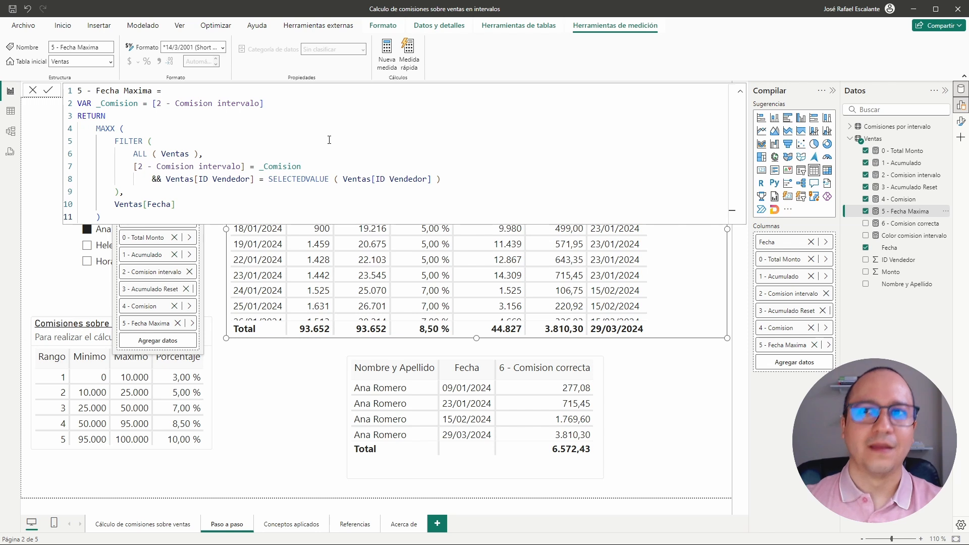
click(135, 128)
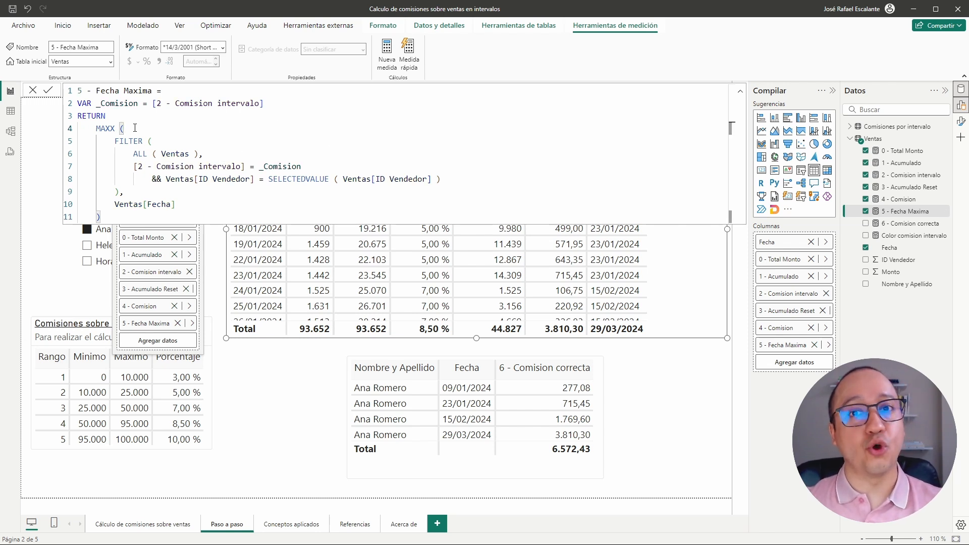
double_click(114, 129)
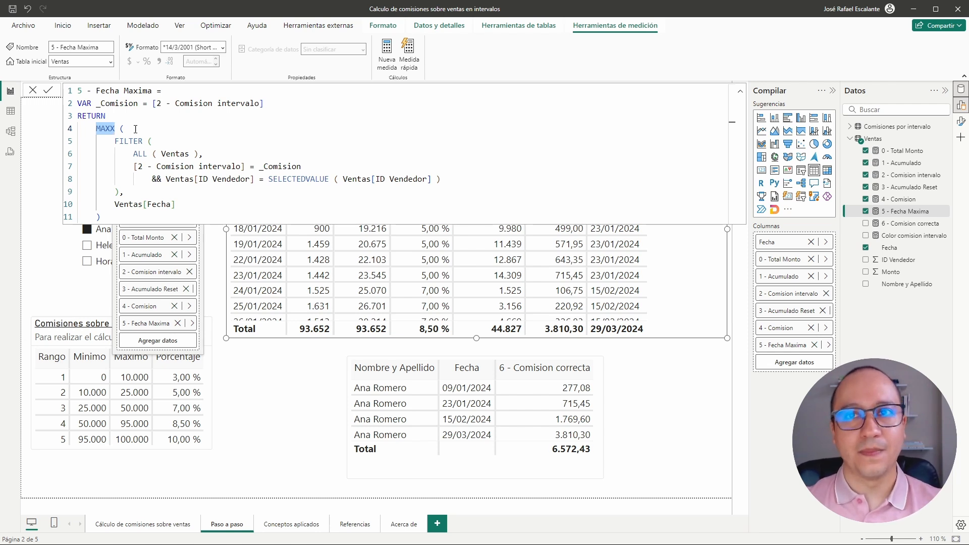
drag(112, 142, 467, 192)
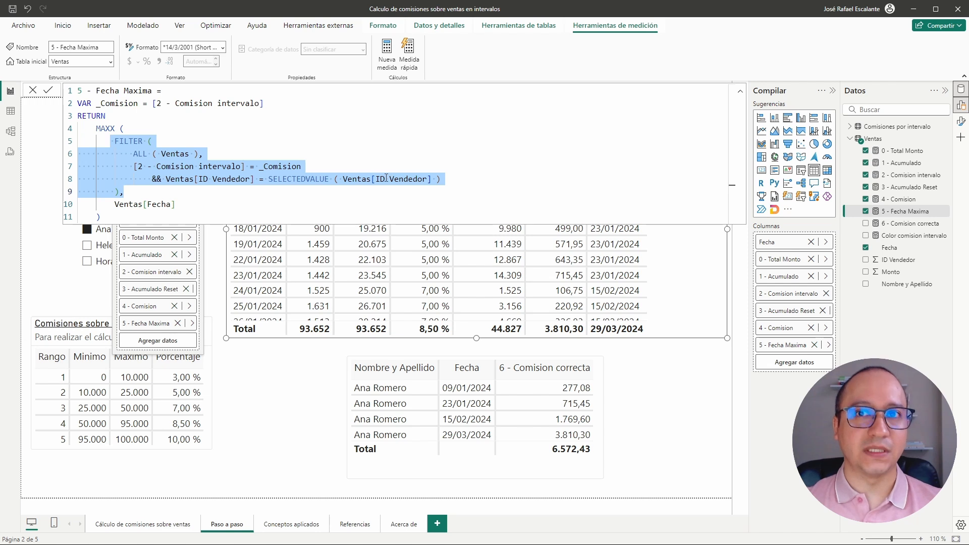
drag(141, 126, 76, 128)
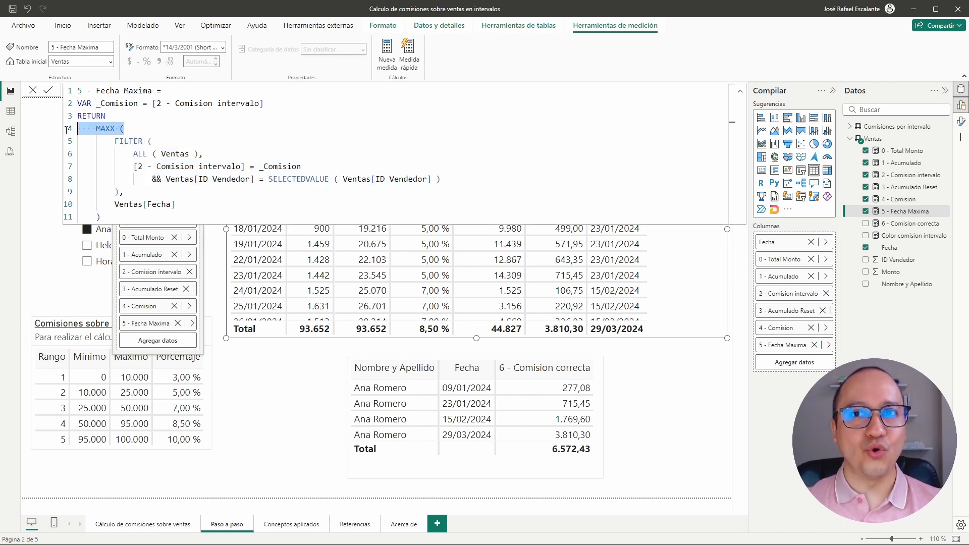
Compare the 3 - Acumulado Reset formula with the 5 - Fecha Maxima formula, switching between both measures
click(912, 188)
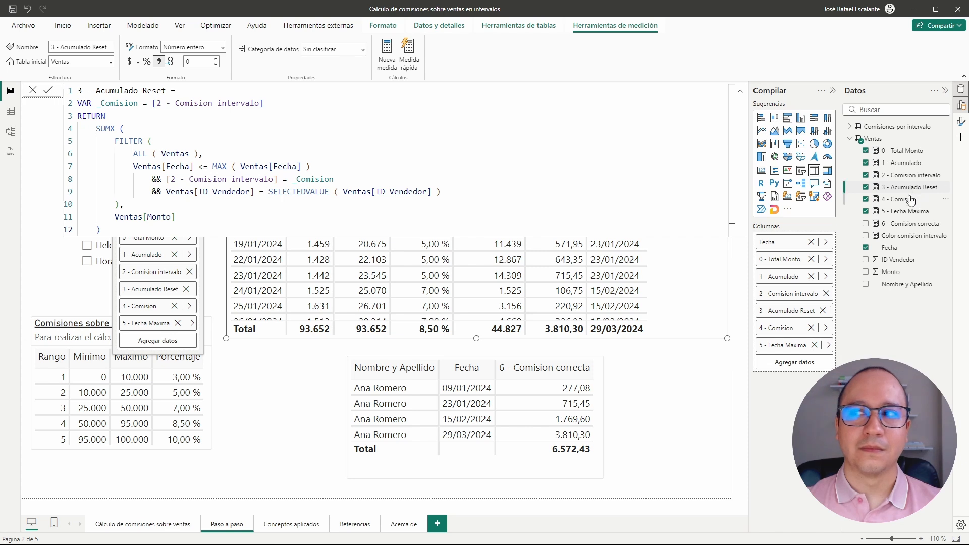
click(908, 213)
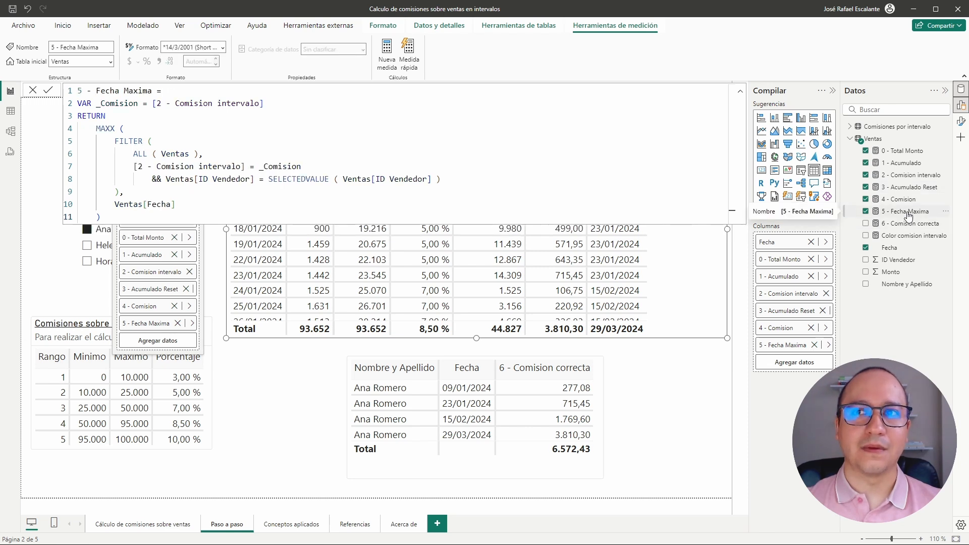
click(909, 176)
click(908, 188)
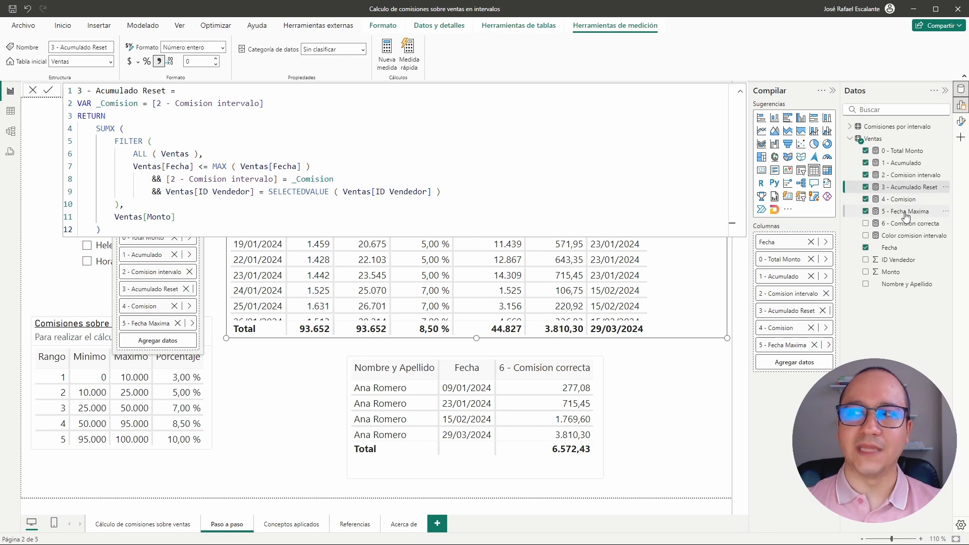
click(907, 212)
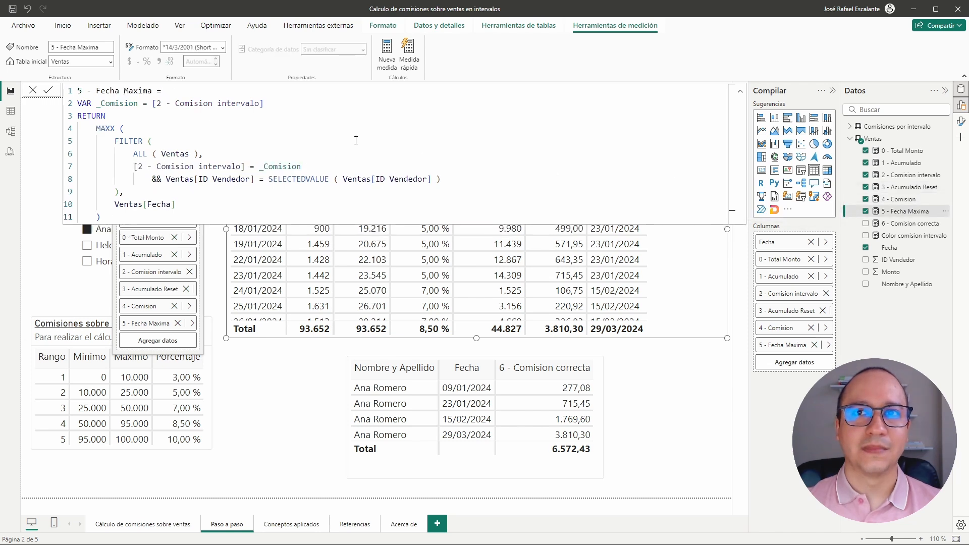
Highlight the MAXX line and the Ventas[Fecha] argument in the 5 - Fecha Maxima formula, and close the formula
triple_click(200, 129)
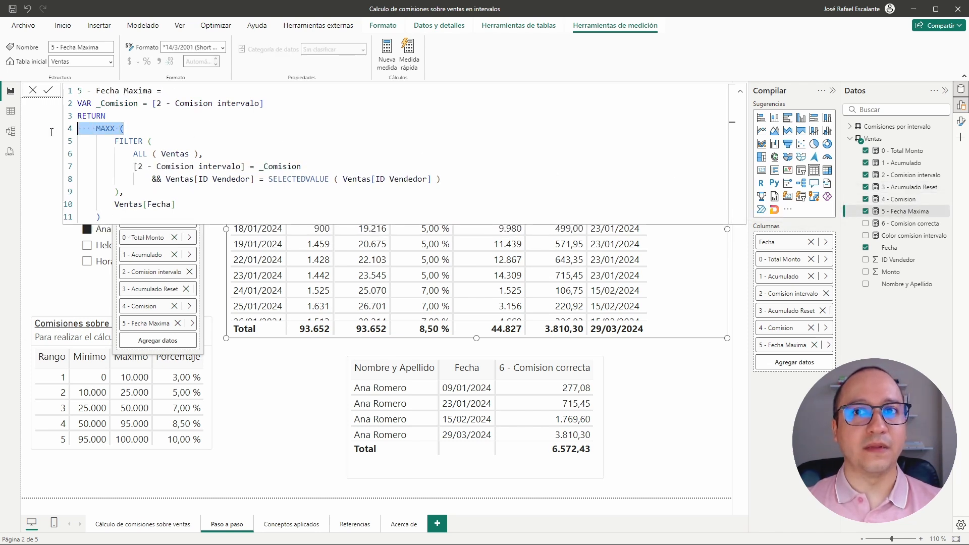
click(189, 206)
drag(188, 206, 120, 203)
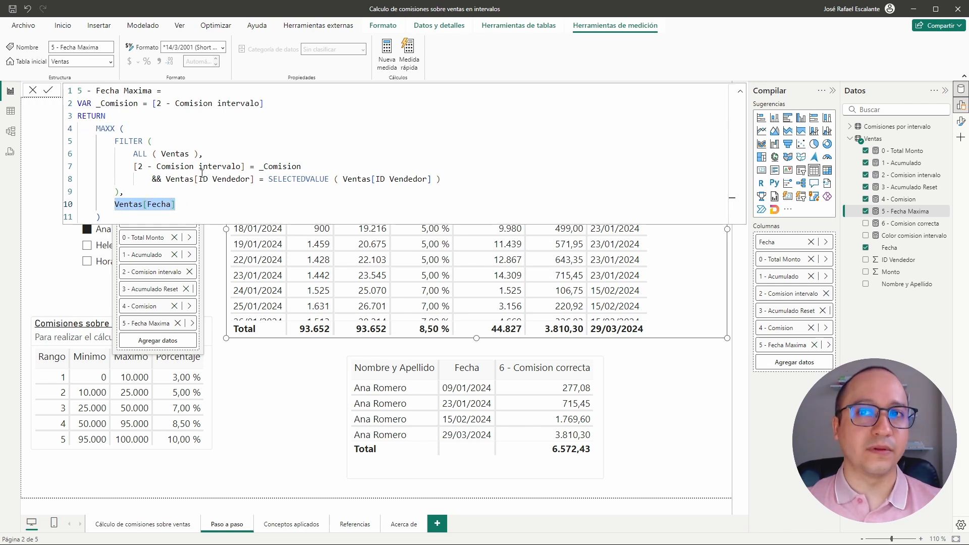
click(250, 157)
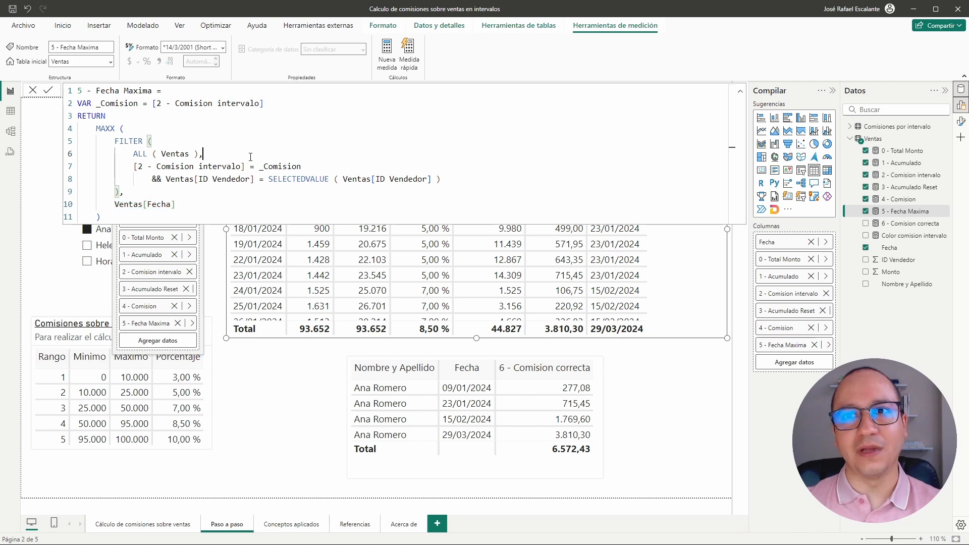
key(Escape)
Mark the 4 - Comision and 5 - Fecha Maxima cells of the 09/01/2024 row with a box and an arrow, and clear the marks
scroll(678, 224, up, 4)
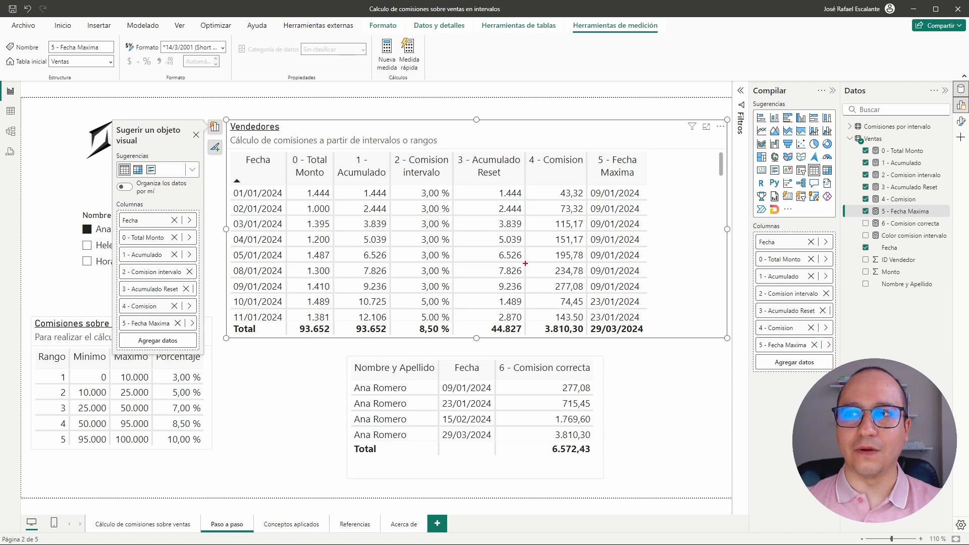
drag(524, 261, 653, 280)
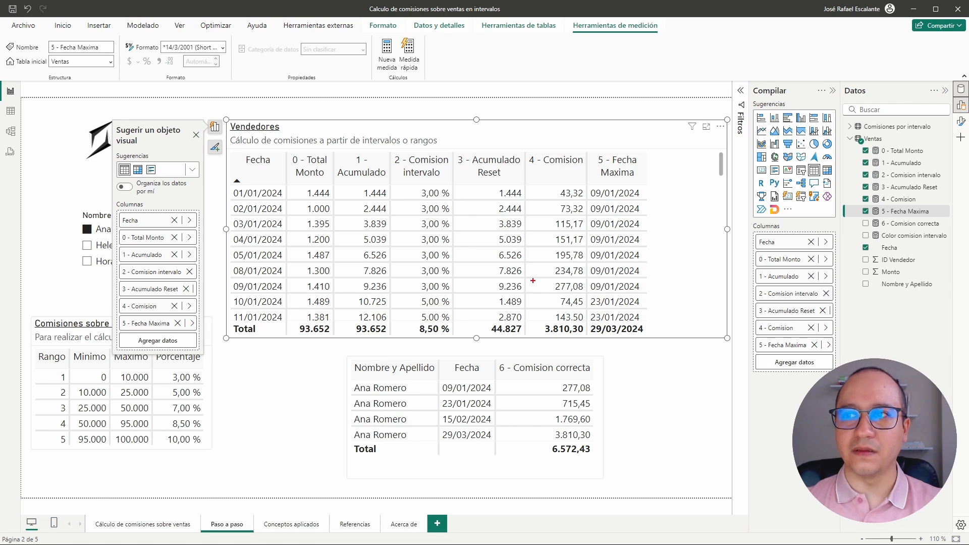
mouse_move(524, 276)
mouse_down()
mouse_move(648, 294)
mouse_move(706, 228)
mouse_up()
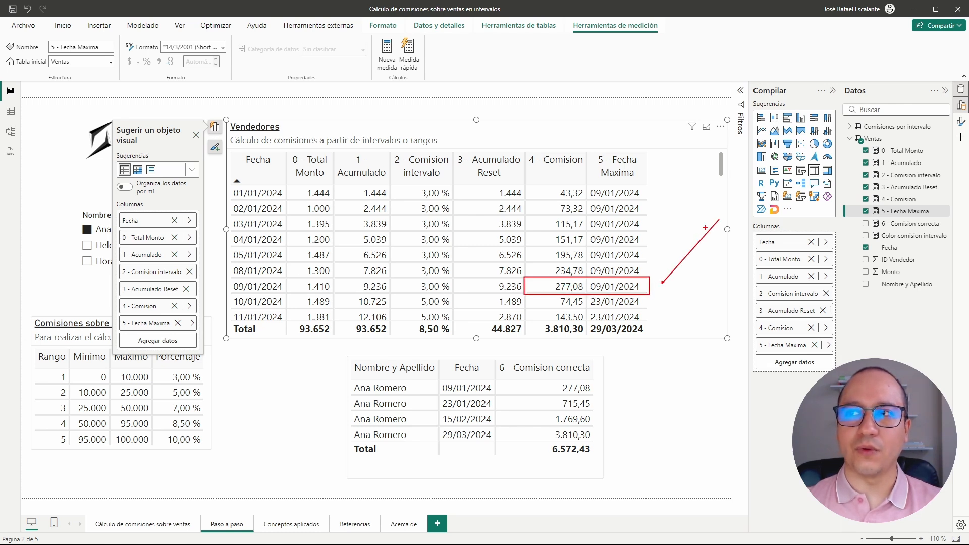
key(Escape)
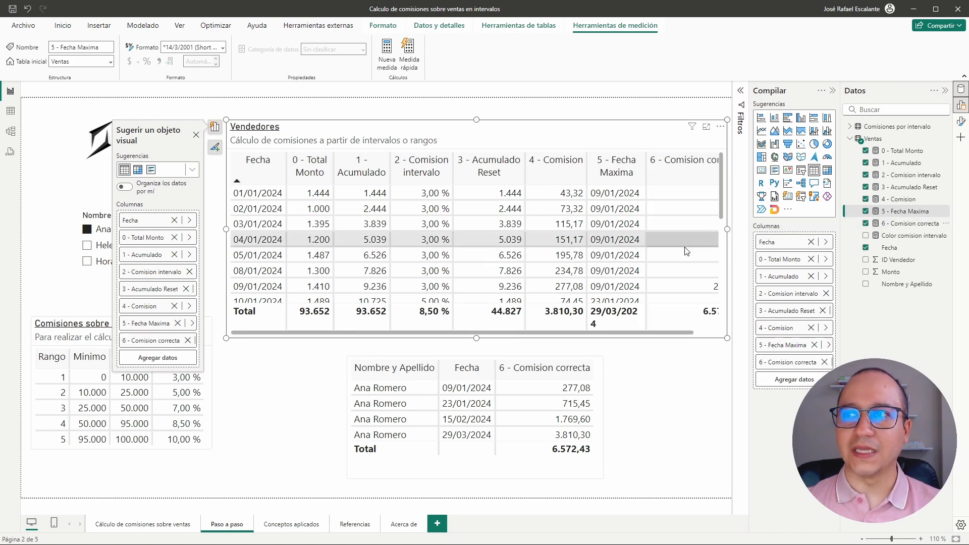
Add the 6 - Comision correcta measure to the Vendedores table, widening 5 - Fecha Maxima and narrowing the new column so all columns fit
drag(666, 333, 687, 332)
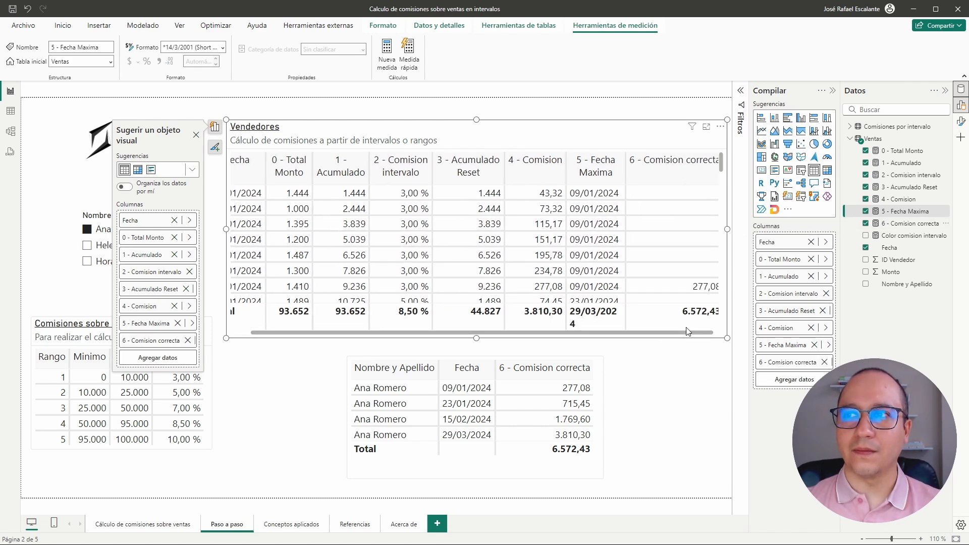
drag(625, 166, 628, 167)
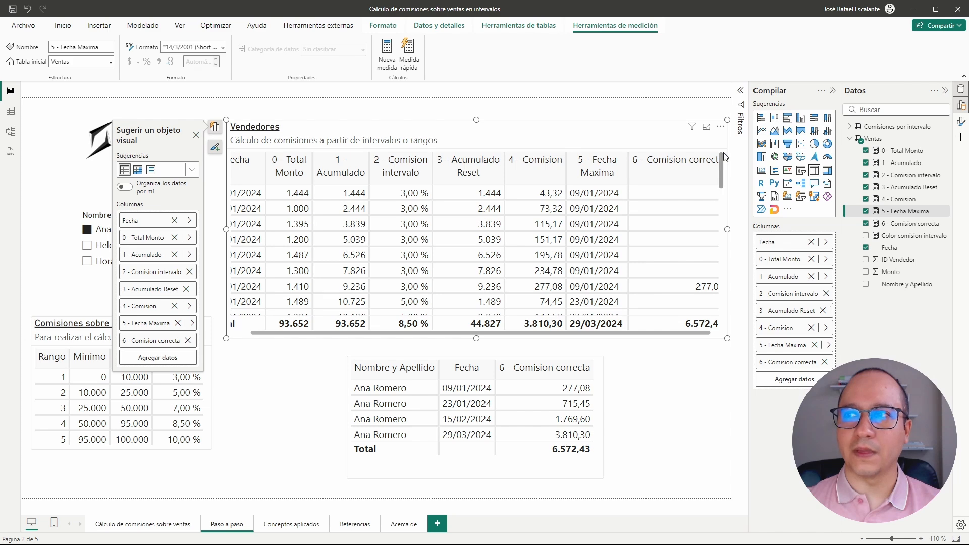
click(707, 126)
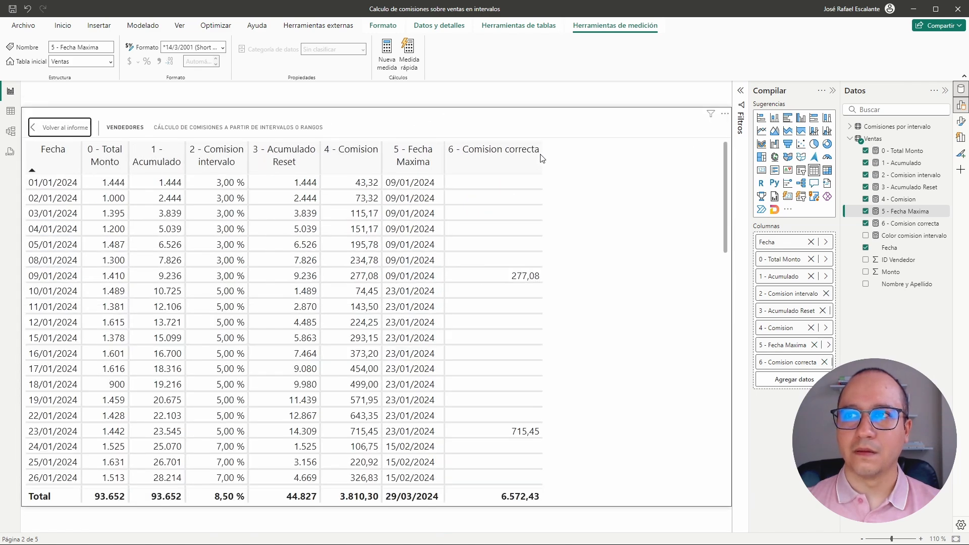
drag(542, 157, 504, 157)
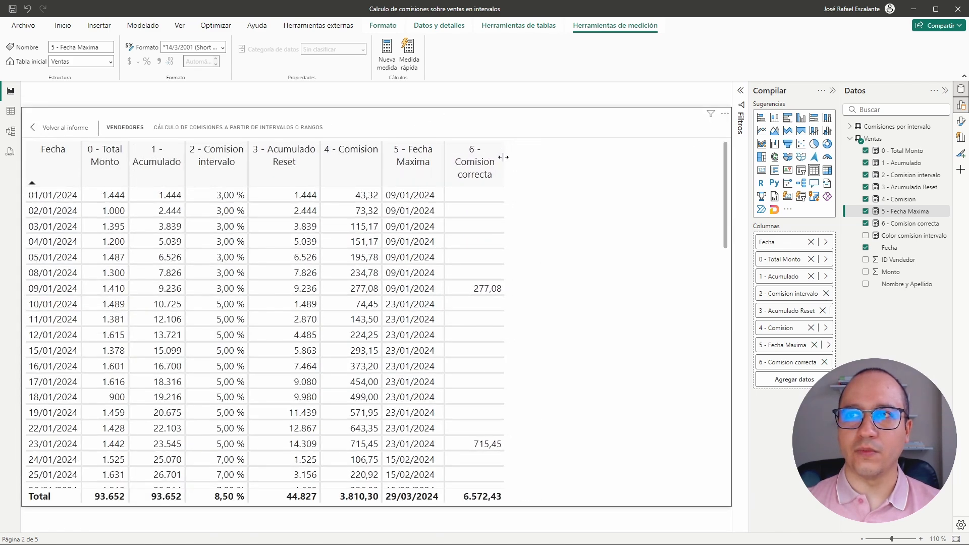
click(60, 129)
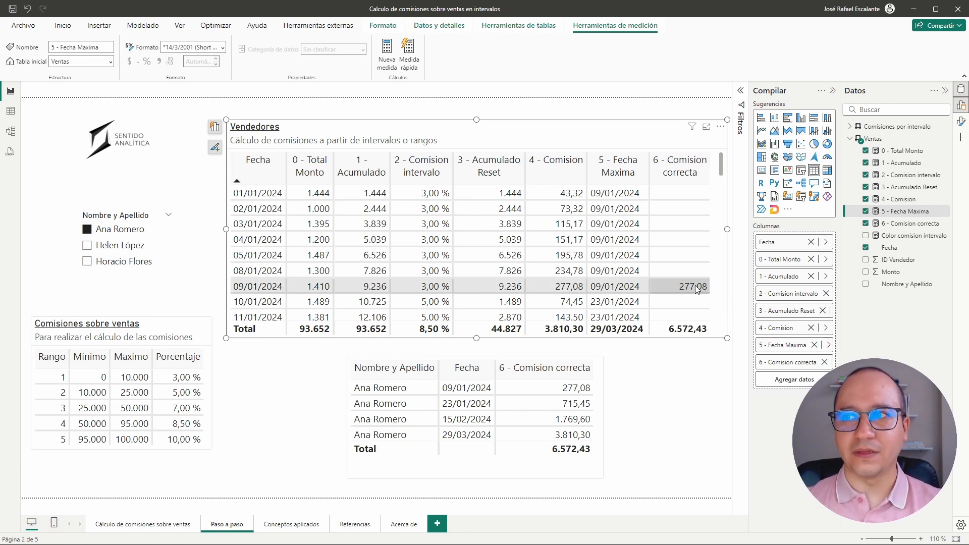
Examine the 6 - Comision correcta column at the last row of each commission interval, down to 29/03/2024
scroll(695, 285, down, 4)
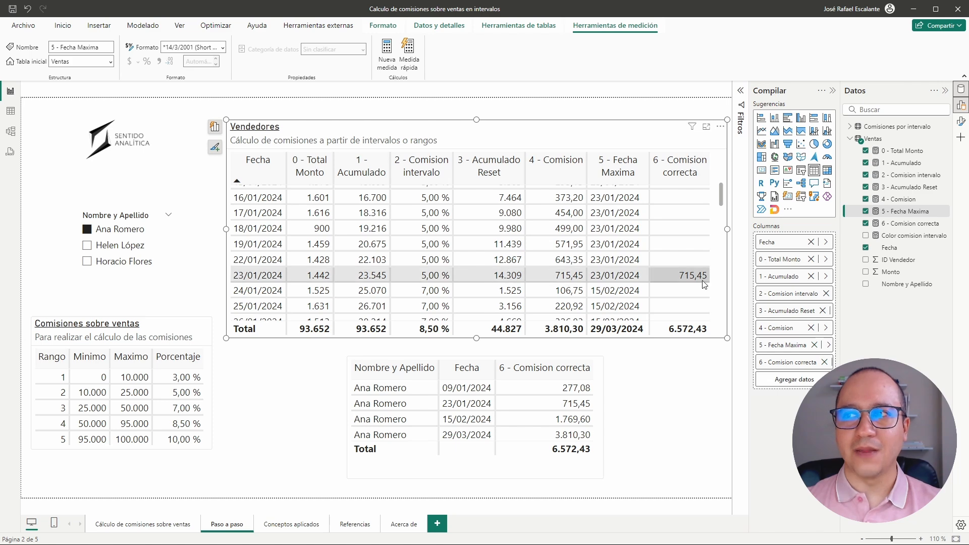
scroll(701, 282, down, 7)
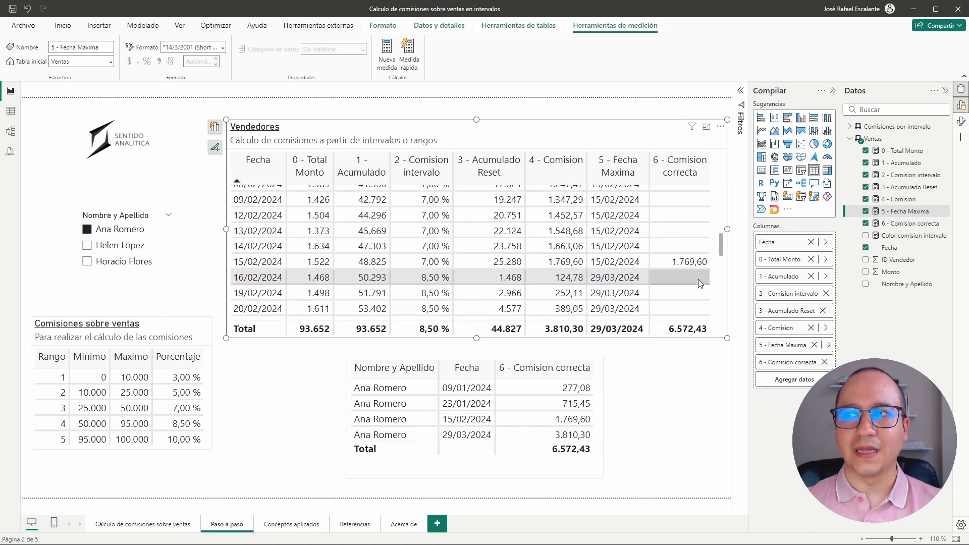
scroll(693, 266, down, 9)
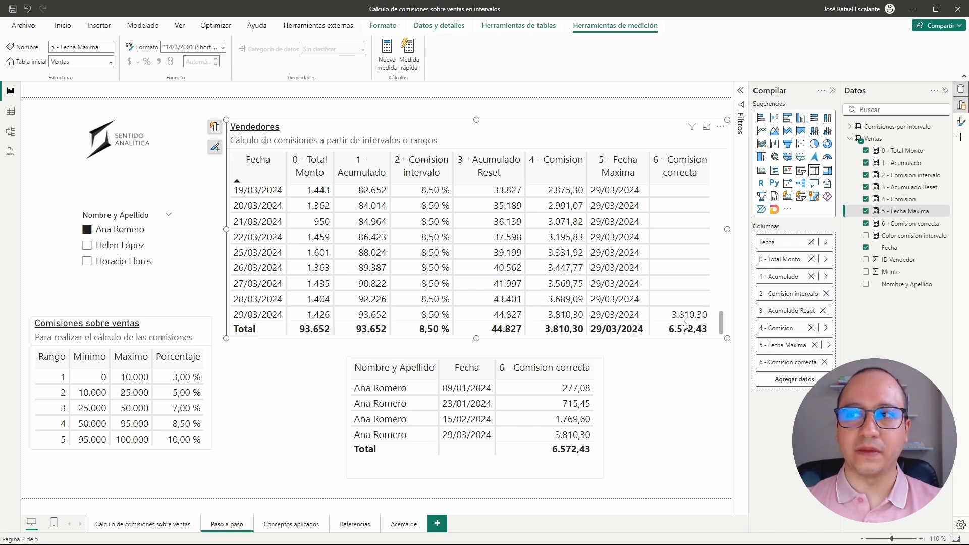
Review the 6 - Comision correcta formula, marking its FILTER condition and the 5 - Fecha Maxima and 4 - Comision columns in the Vendedores table
click(914, 224)
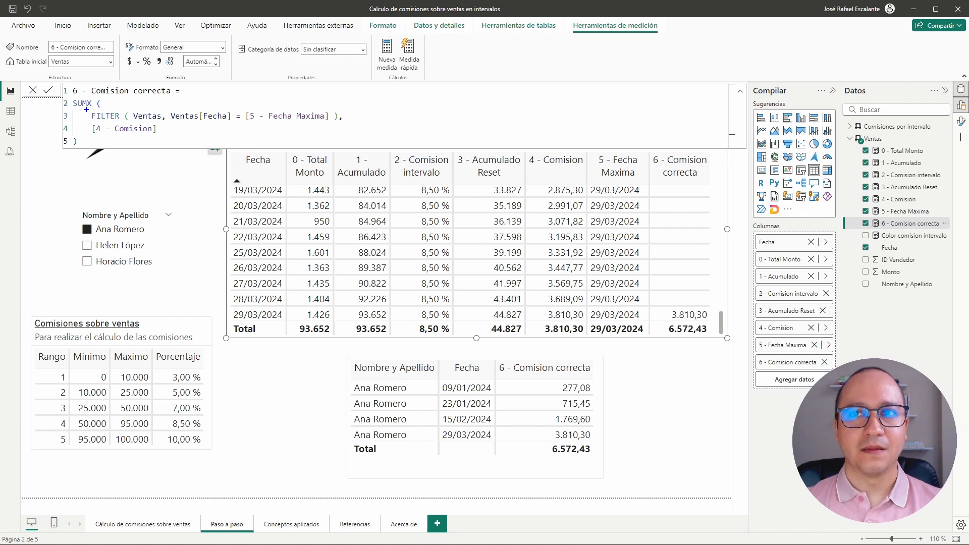
drag(86, 112, 342, 116)
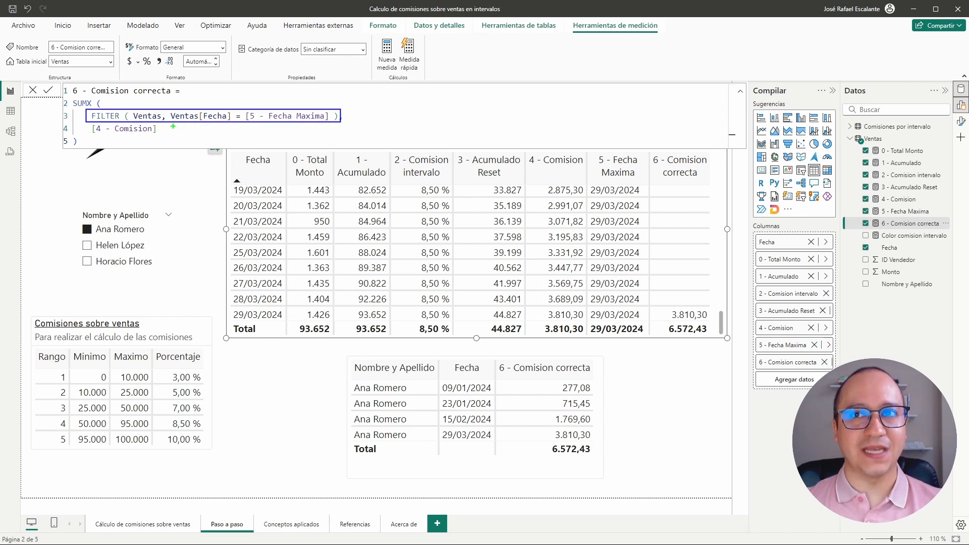
drag(173, 126, 231, 125)
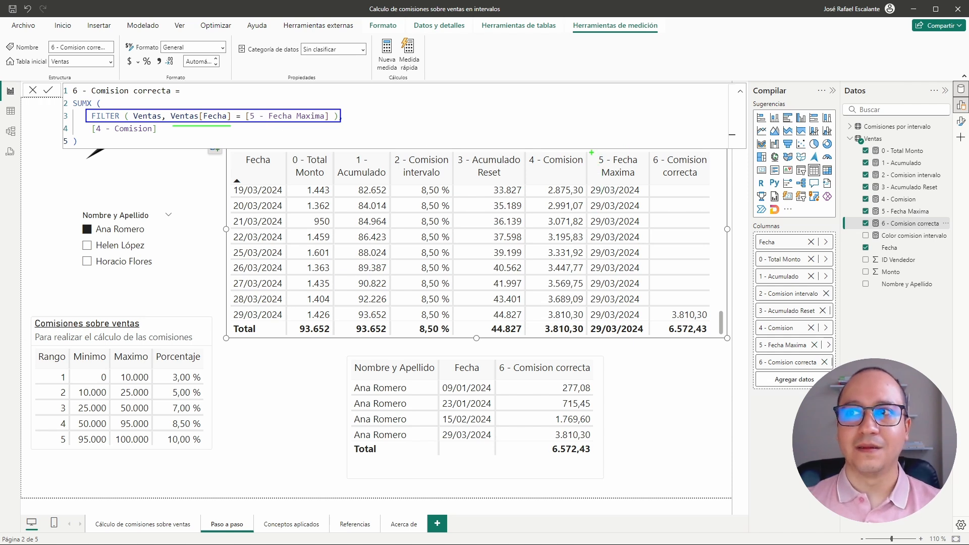
mouse_move(584, 151)
mouse_down()
mouse_move(625, 237)
mouse_move(651, 336)
mouse_up()
drag(249, 124, 335, 124)
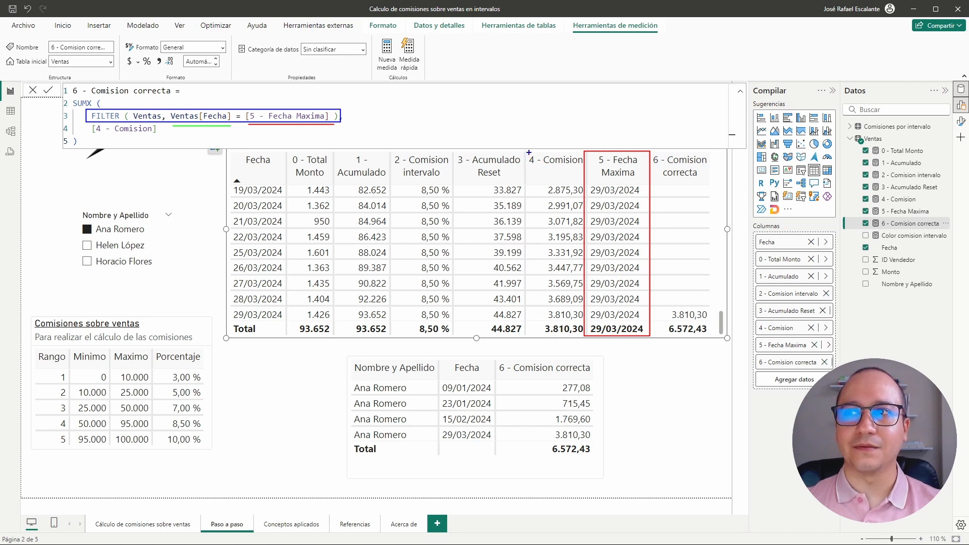
mouse_move(526, 152)
mouse_down()
mouse_move(580, 300)
mouse_move(583, 338)
mouse_up()
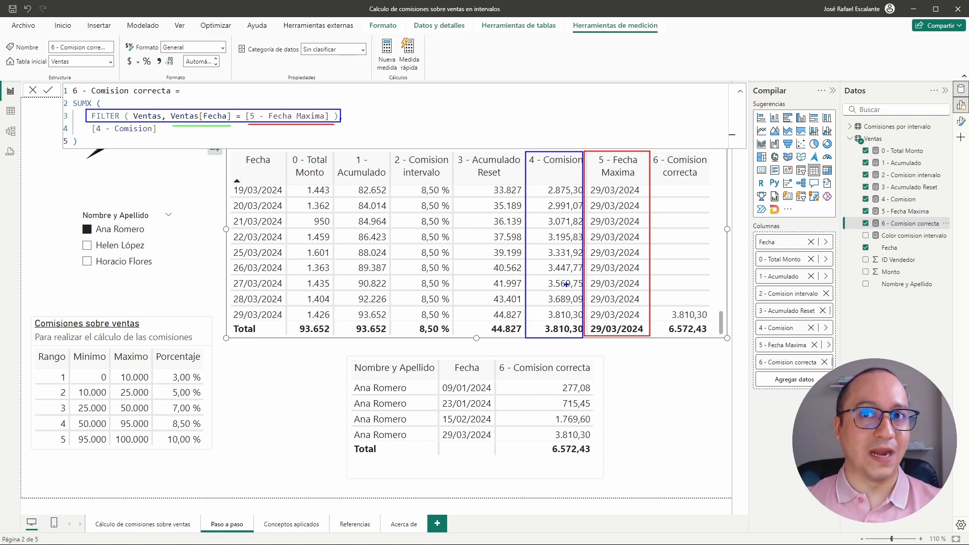
key(Escape)
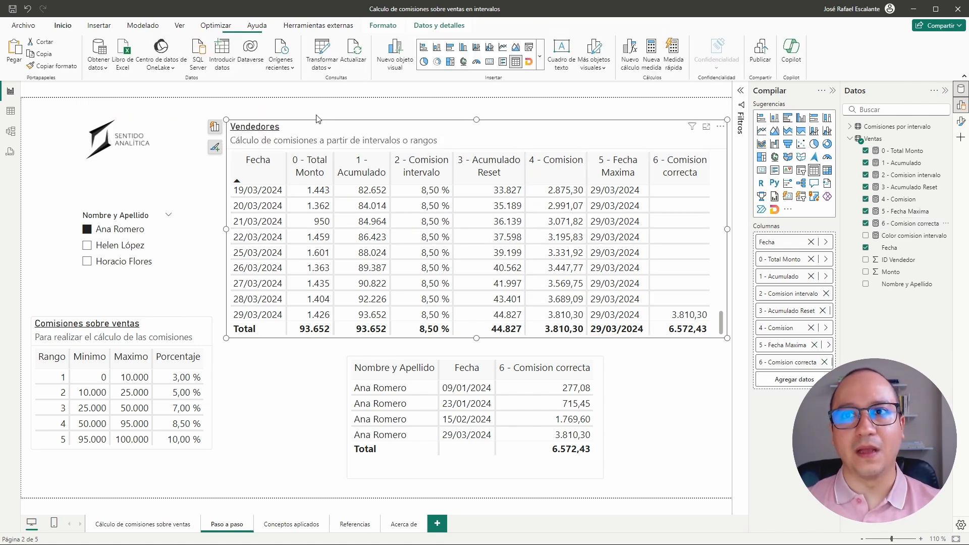
Copy the FILTER ( Ventas, Ventas[Fecha] = [5 - Fecha Maxima] ) expression from the 6 - Comision correcta formula
click(912, 223)
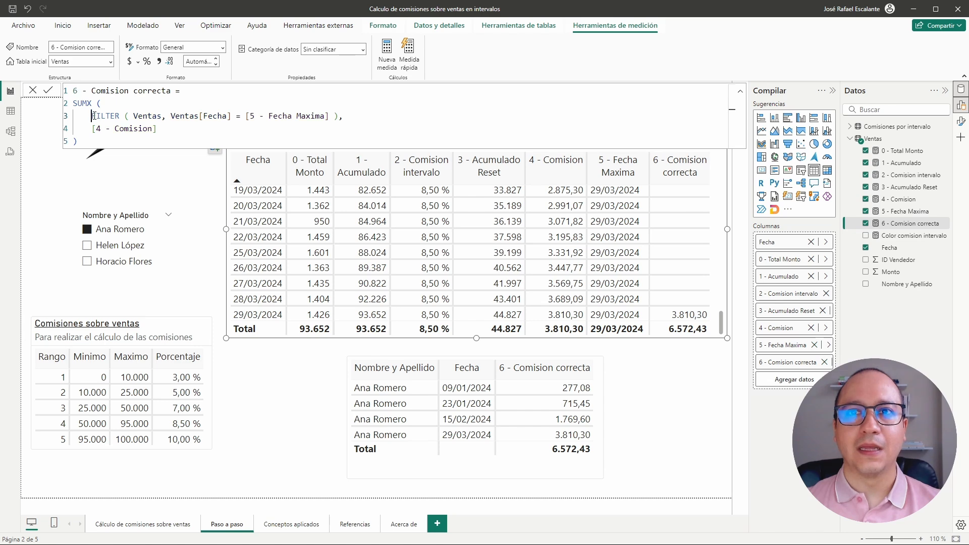
drag(91, 116, 340, 115)
key(ctrl+c)
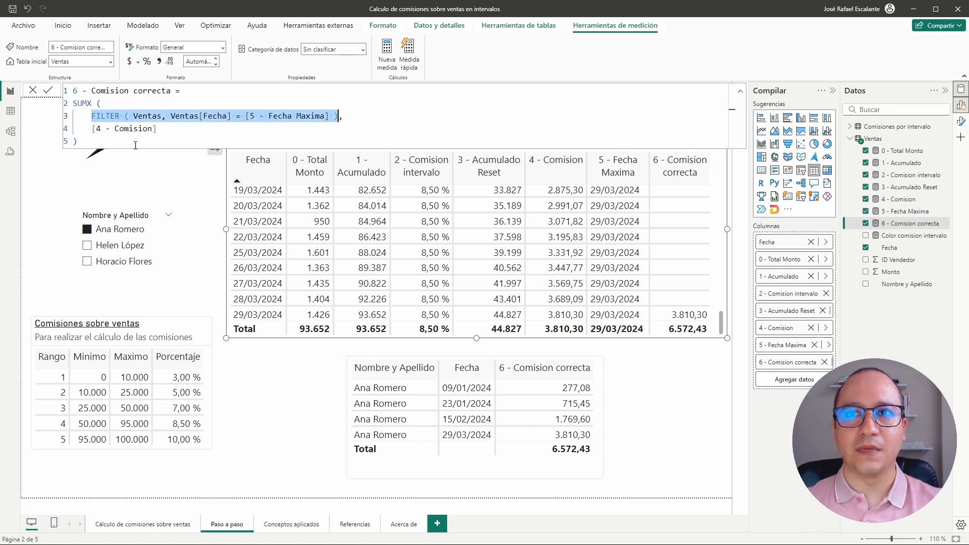
In the DAX query view, write an EVALUATE query with the copied FILTER expression and run it
click(10, 151)
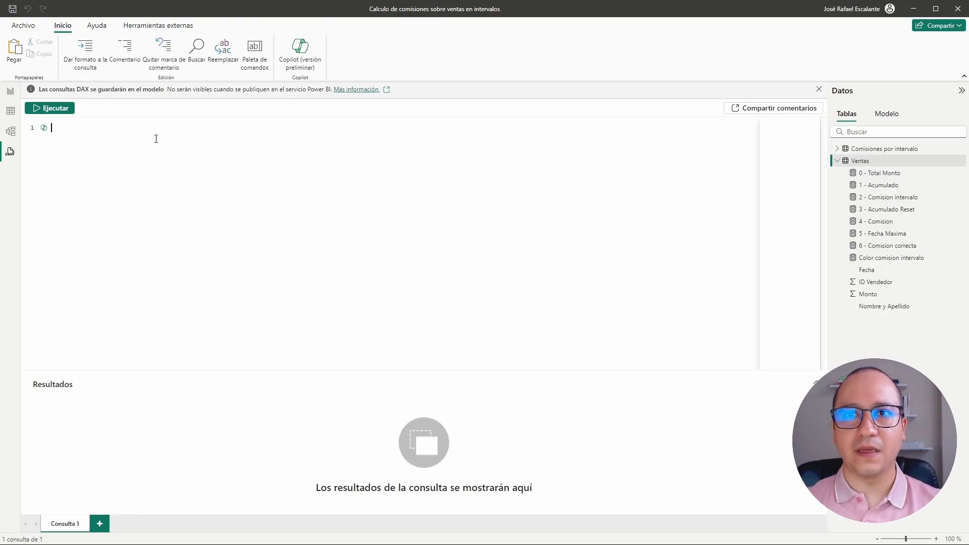
text(EVALUATE)
key(Return)
scroll(156, 140, up, 8)
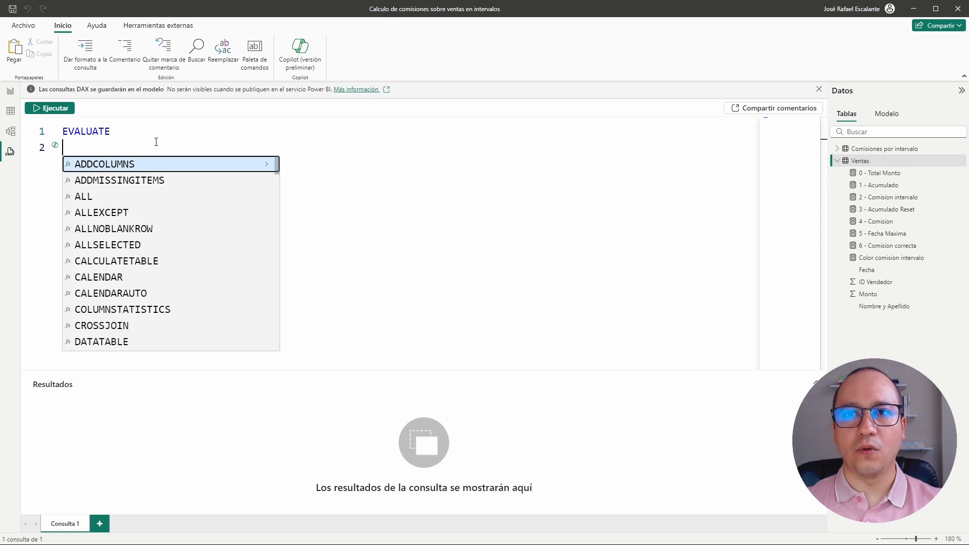
key(ctrl+v)
click(60, 109)
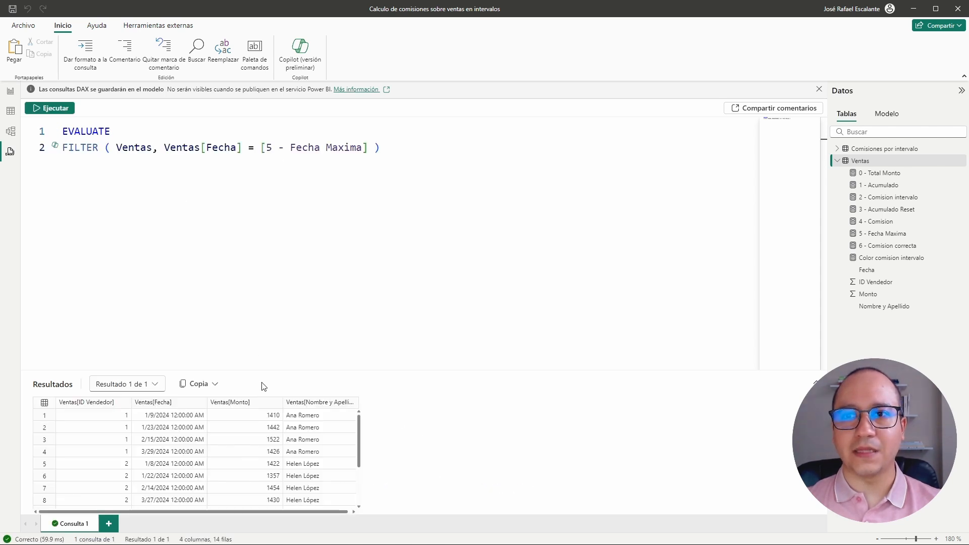
Enlarge the query results pane and examine the returned rows, grouping them by salesperson and marking the Ventas[Monto] column
drag(257, 372, 272, 235)
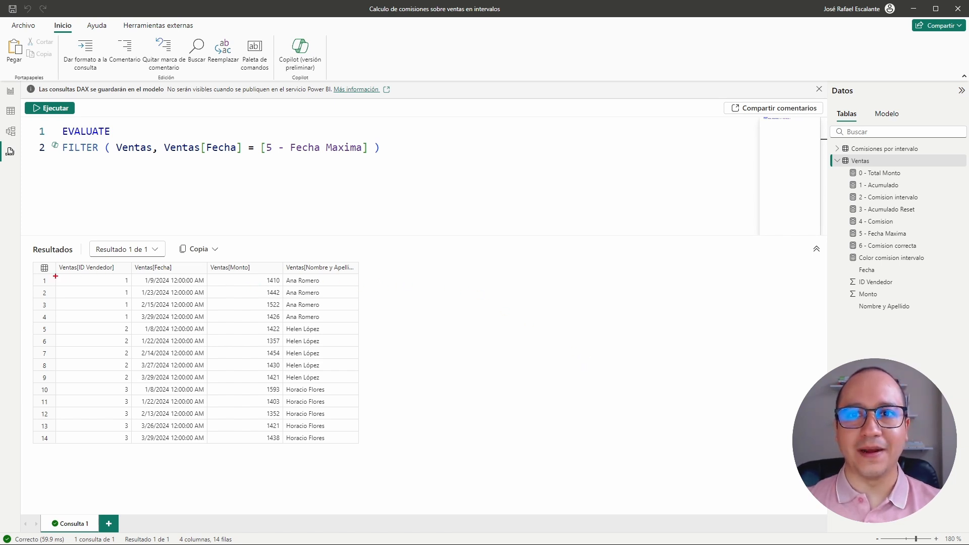
mouse_move(55, 276)
mouse_down()
mouse_move(374, 323)
mouse_move(360, 323)
mouse_up()
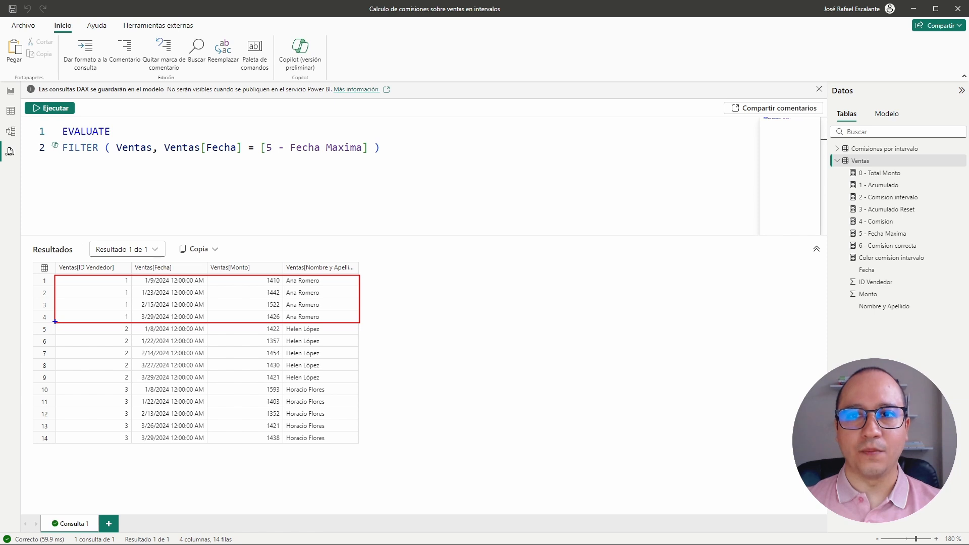
mouse_move(55, 322)
mouse_down()
mouse_move(277, 397)
mouse_move(361, 382)
mouse_up()
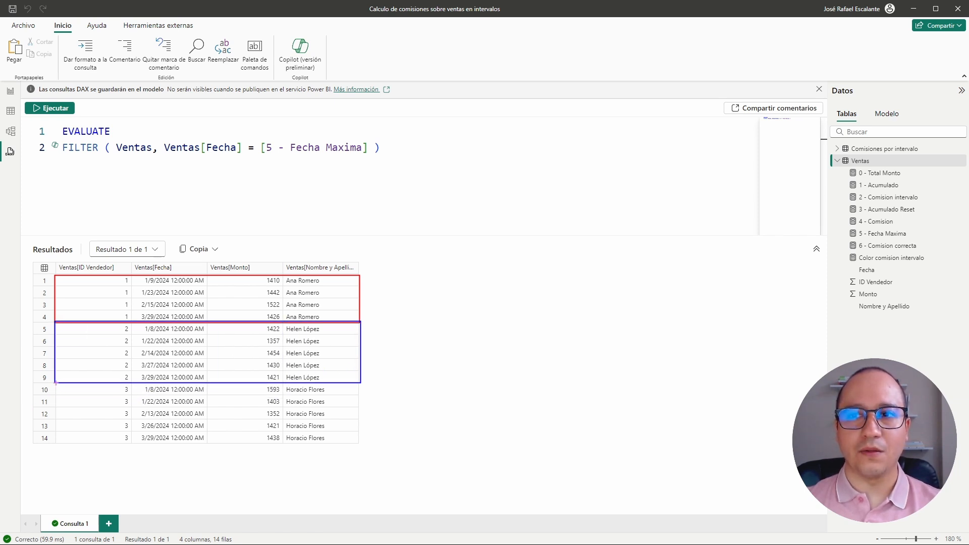
drag(55, 384, 360, 445)
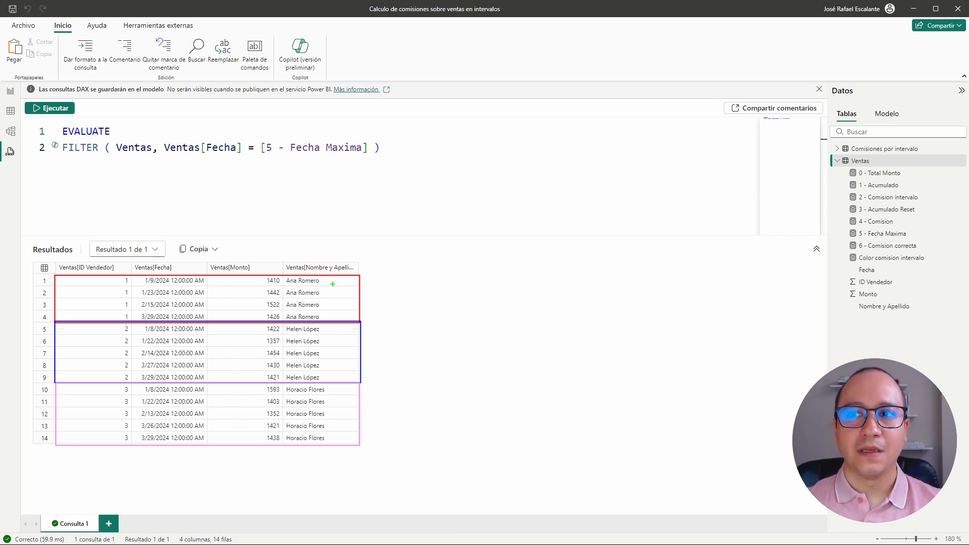
mouse_move(205, 261)
mouse_down()
mouse_move(283, 394)
mouse_move(283, 446)
mouse_up()
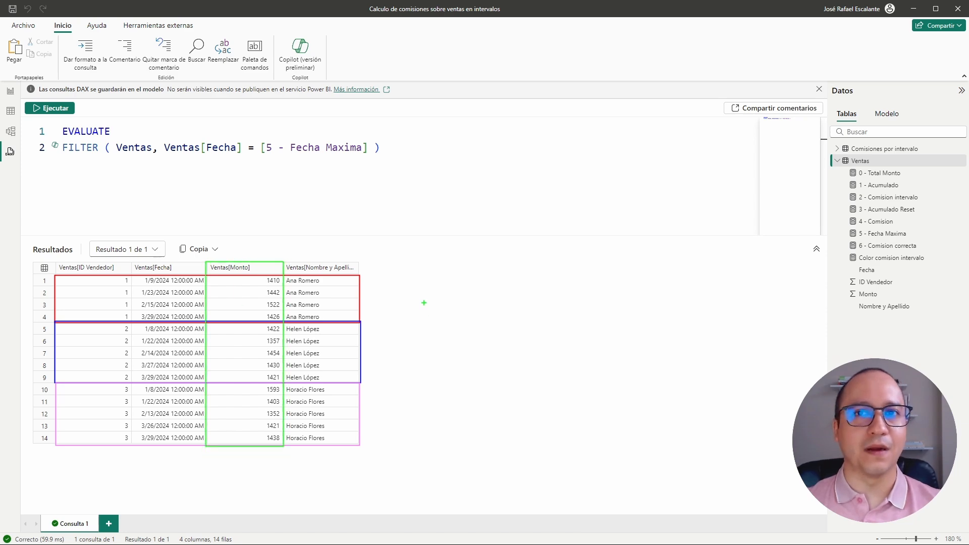
key(Escape)
Back in the Paso a paso report page, compare the 6 - Comision correcta results by filtering to each salesperson, ending on the first
click(10, 91)
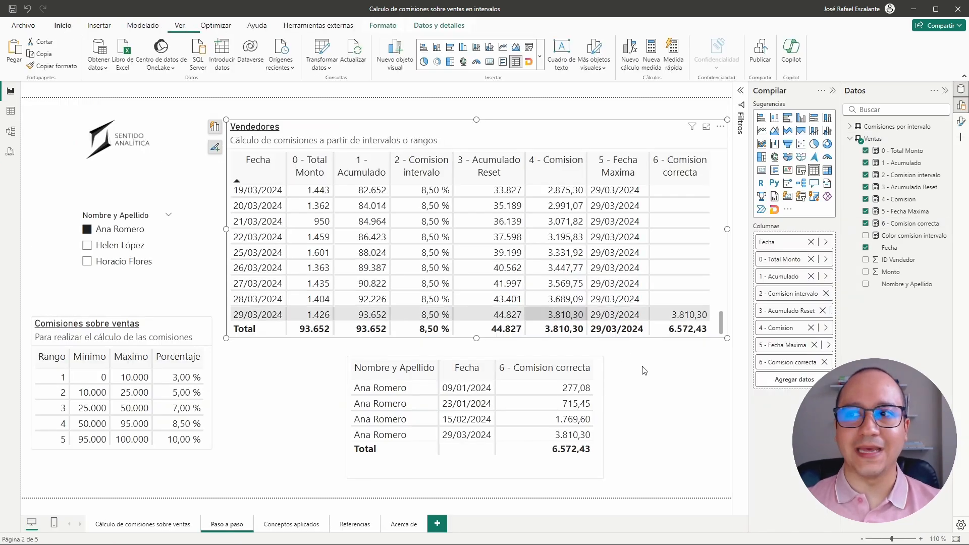
click(131, 246)
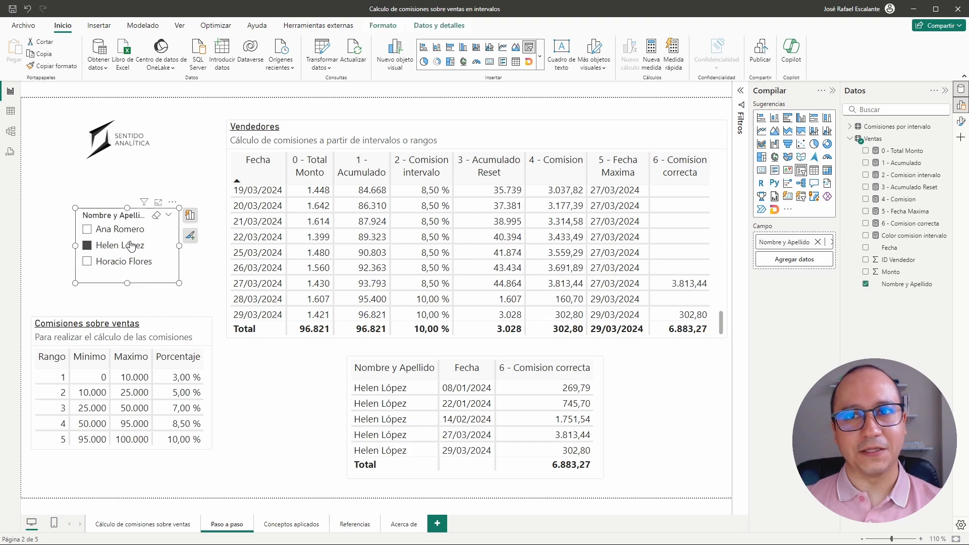
click(133, 262)
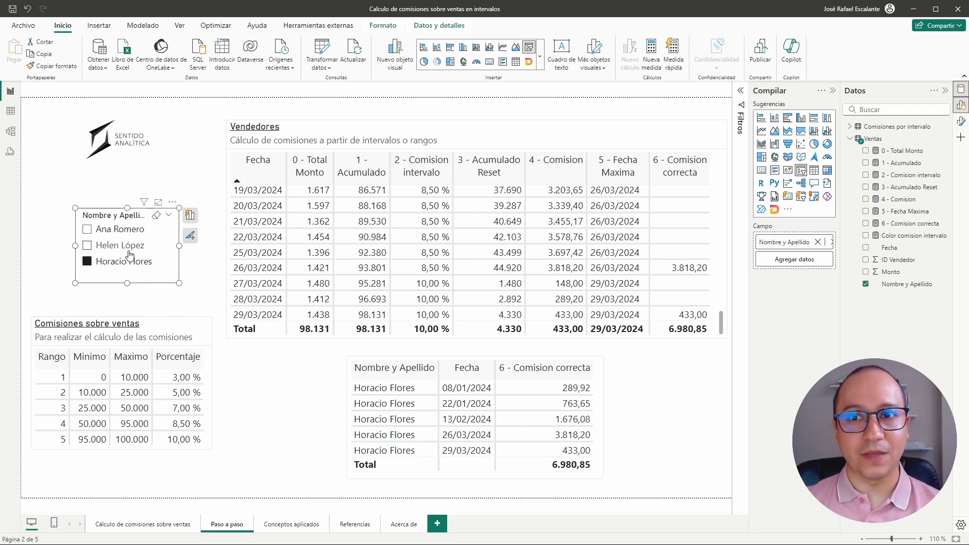
click(132, 245)
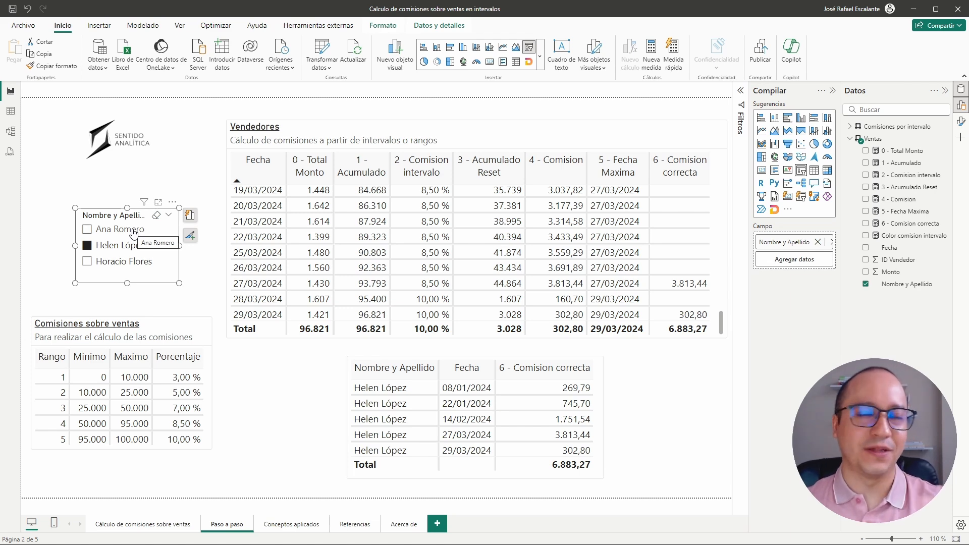
click(134, 230)
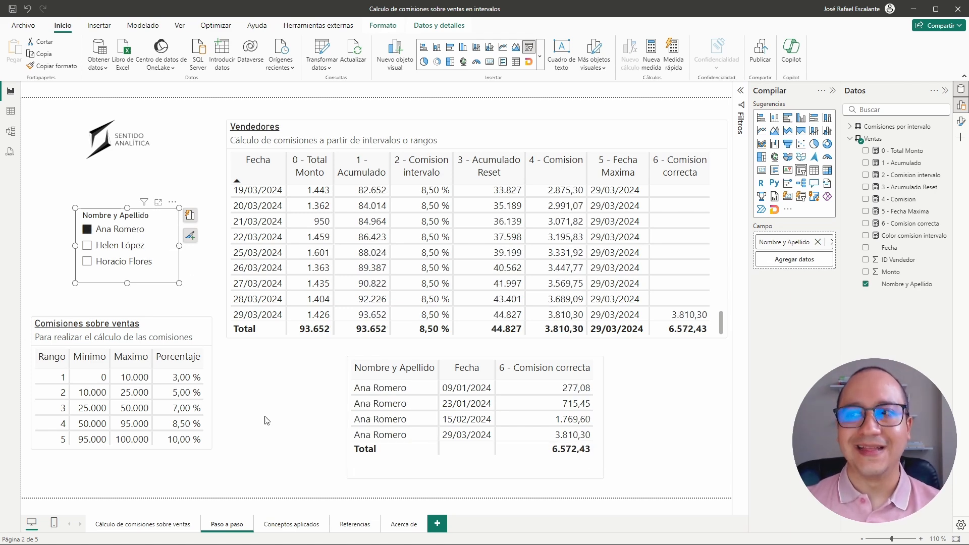
Filter the Cálculo de comisiones sobre ventas page to the second salesperson, and review the Conceptos aplicados page before returning
click(164, 523)
click(174, 246)
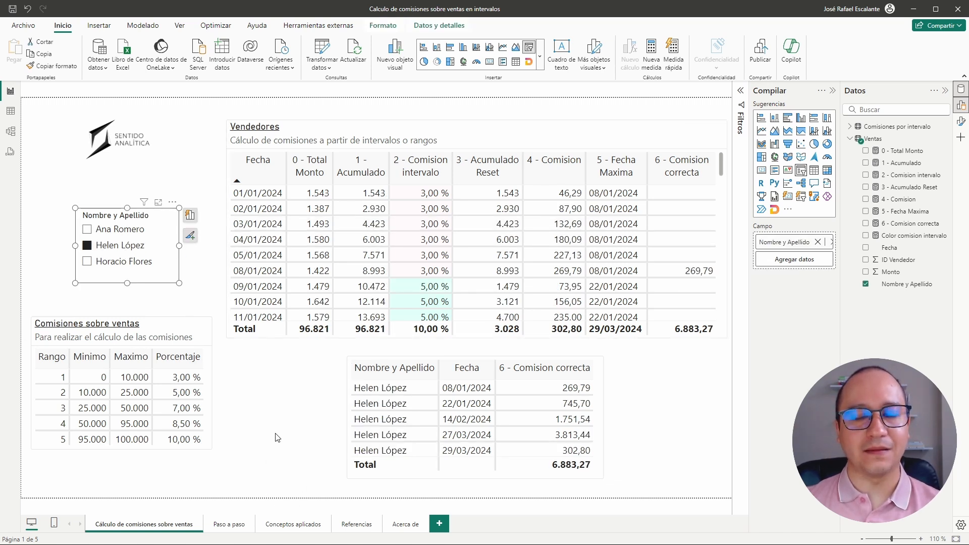
click(293, 523)
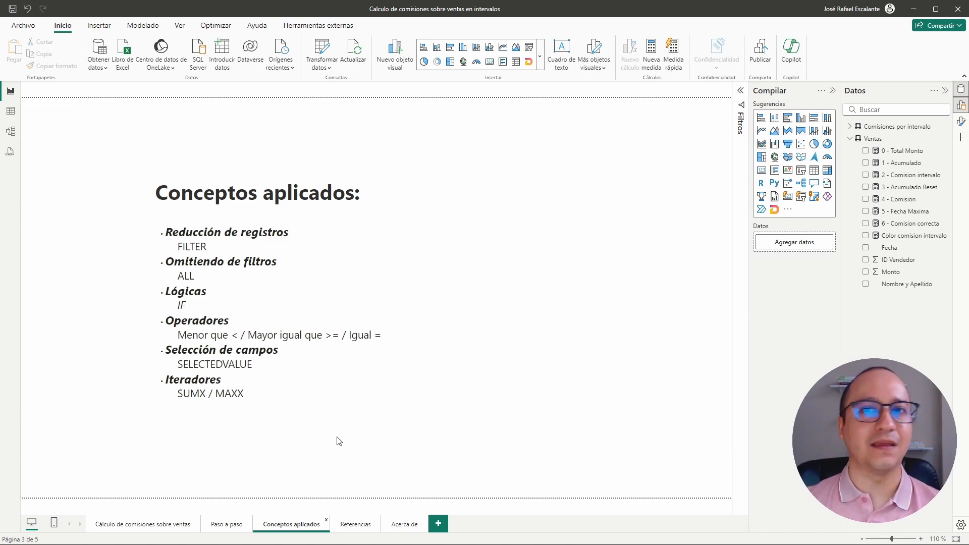
click(145, 525)
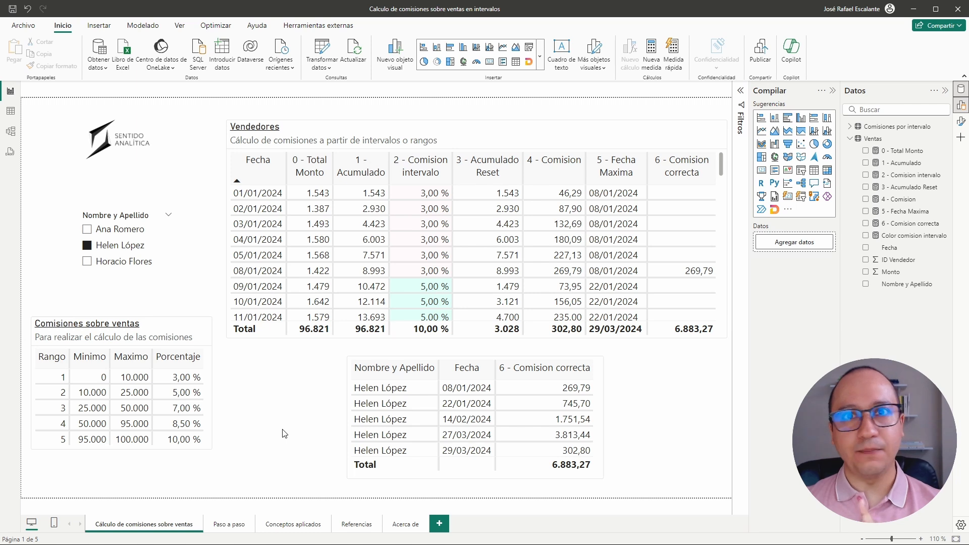